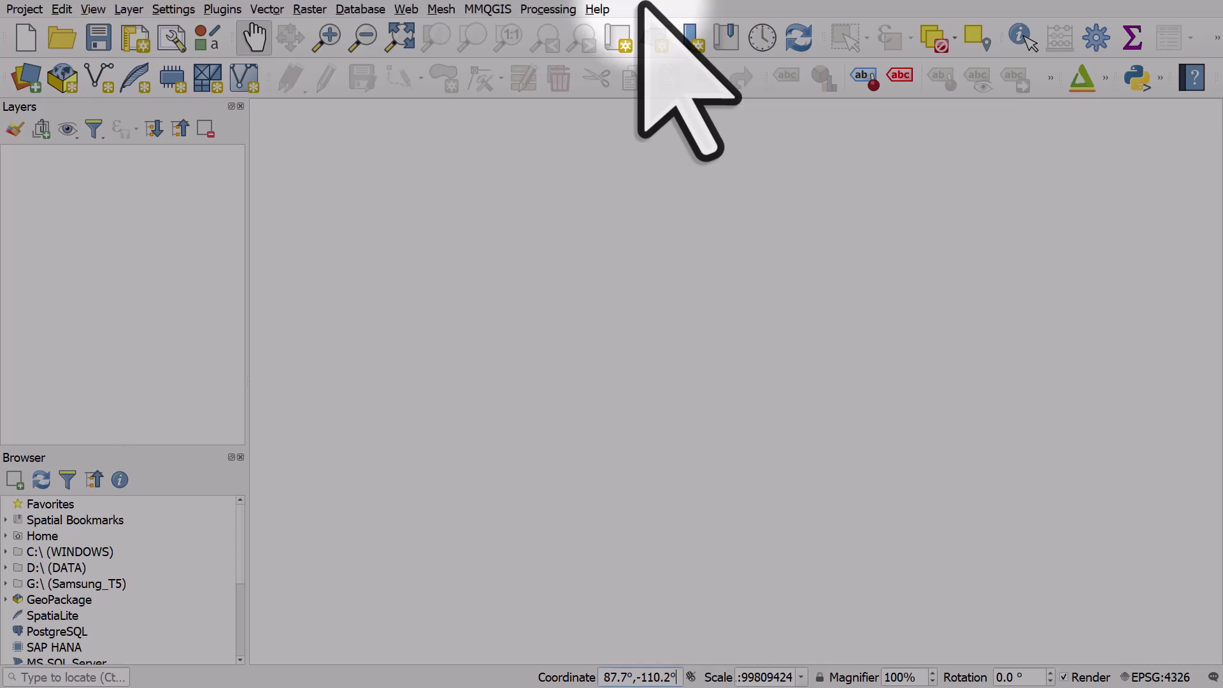
Enter 'world' in the status-bar coordinate field to load the World Map country layer
triple_click(633, 677)
text(world)
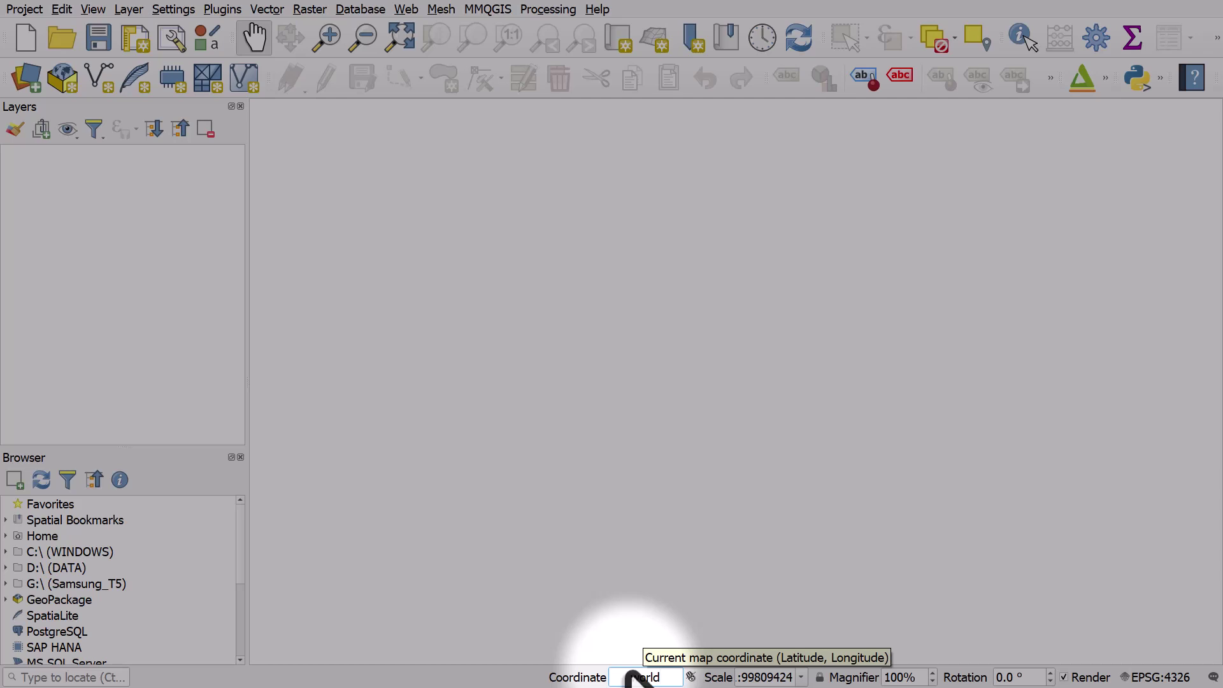
key(Return)
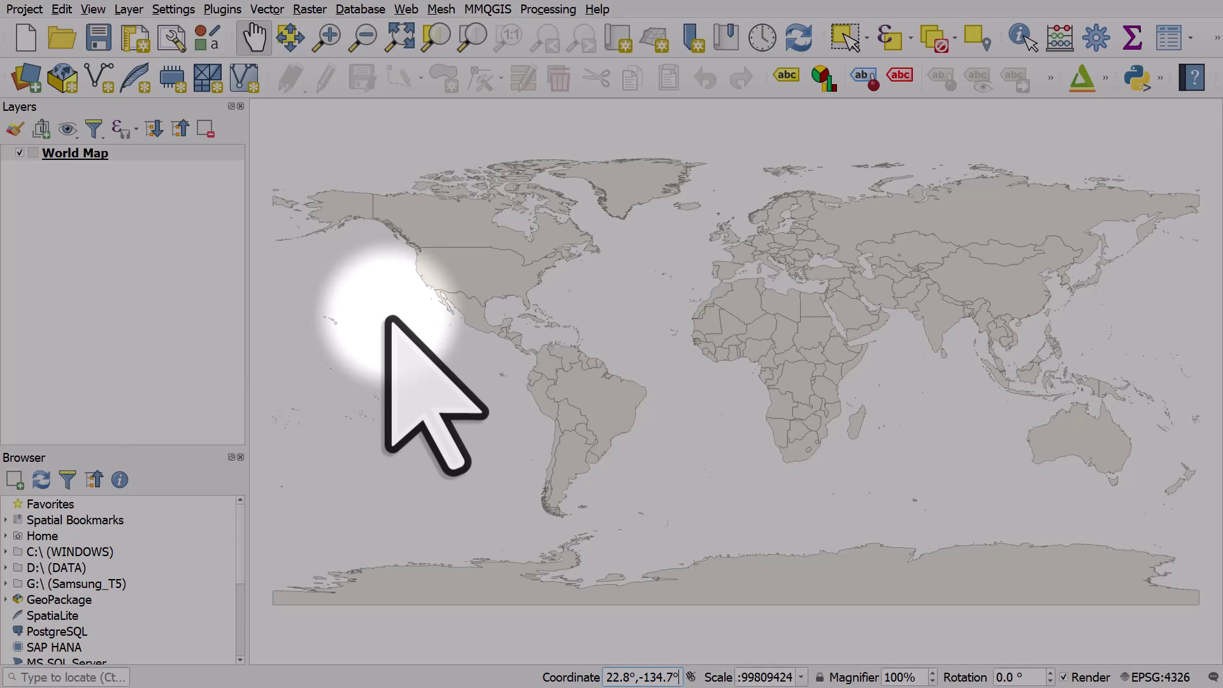
Duplicate the World Map layer and make the World Map copy visible
right_click(64, 155)
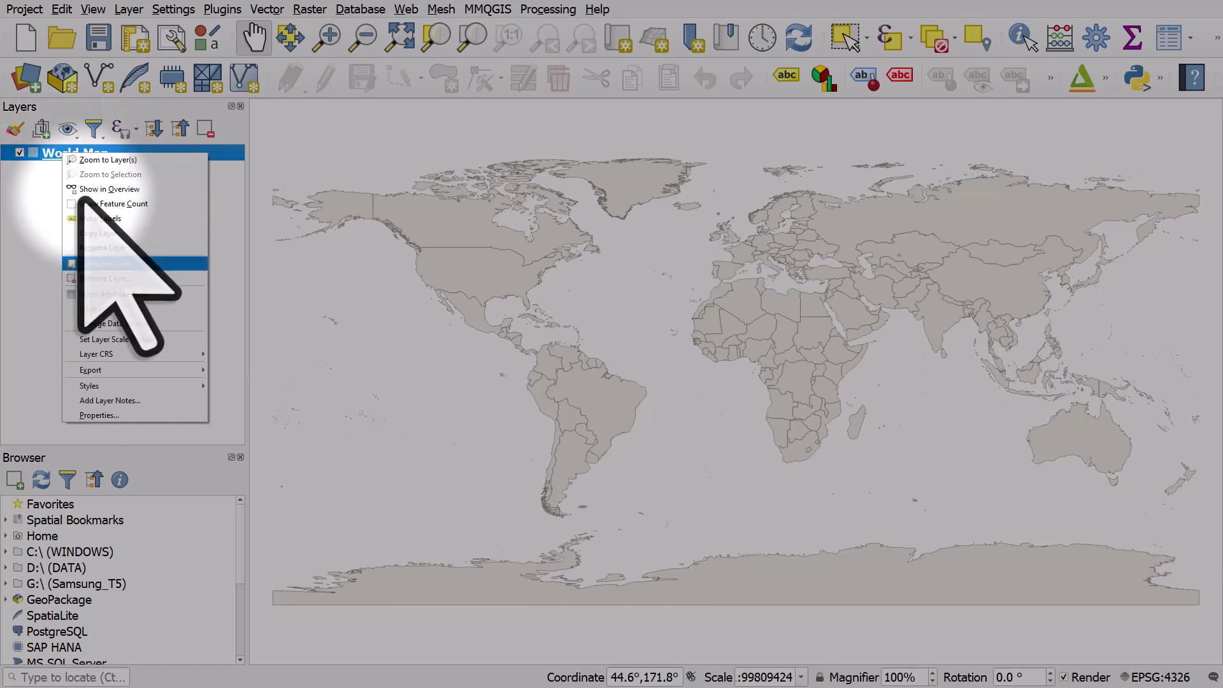
click(110, 262)
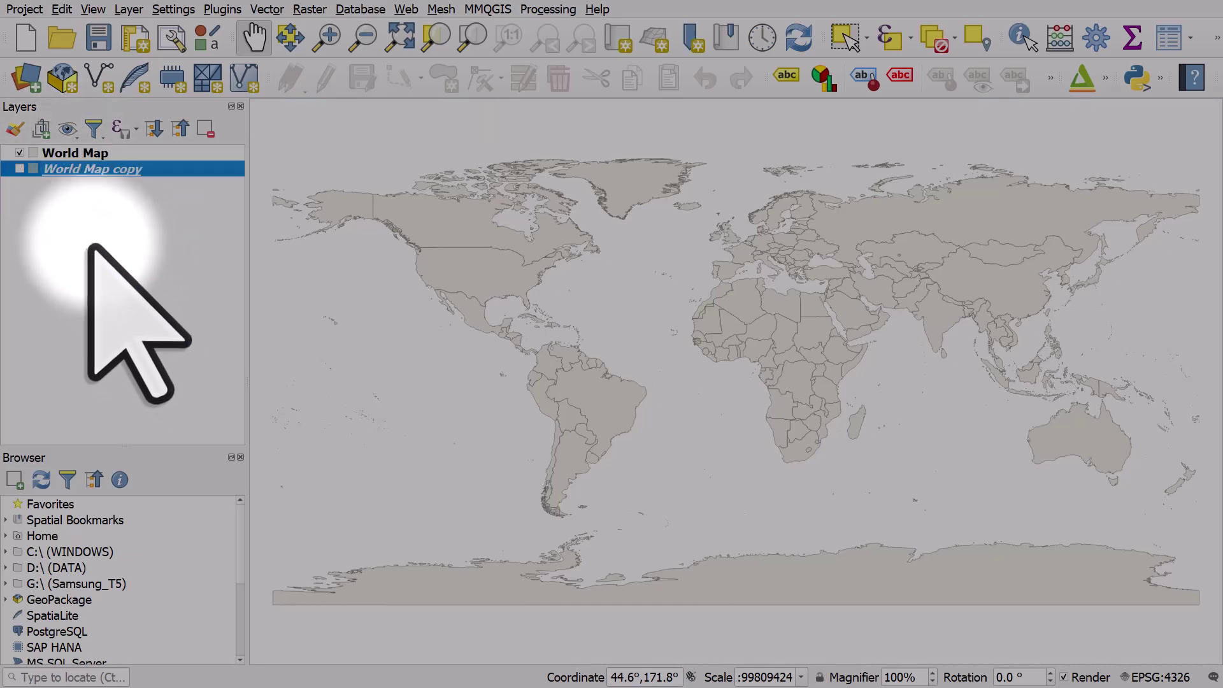
click(20, 169)
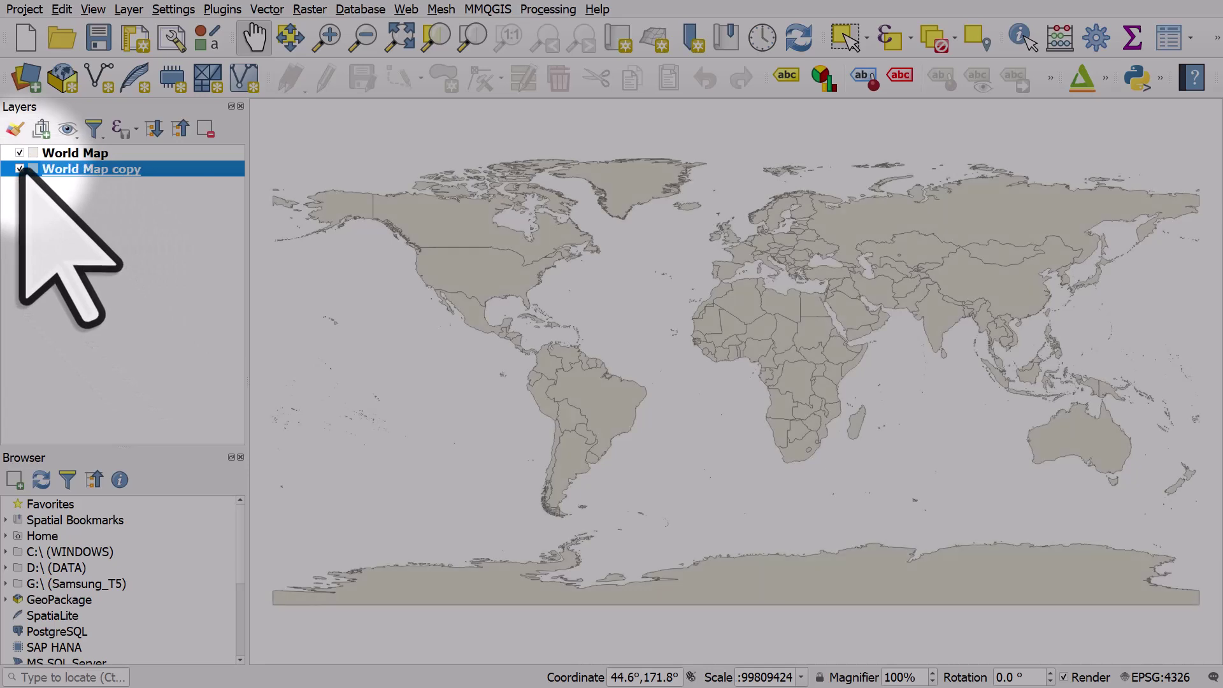
Fill the World Map copy's countries with light grey #ededed
double_click(68, 169)
click(459, 104)
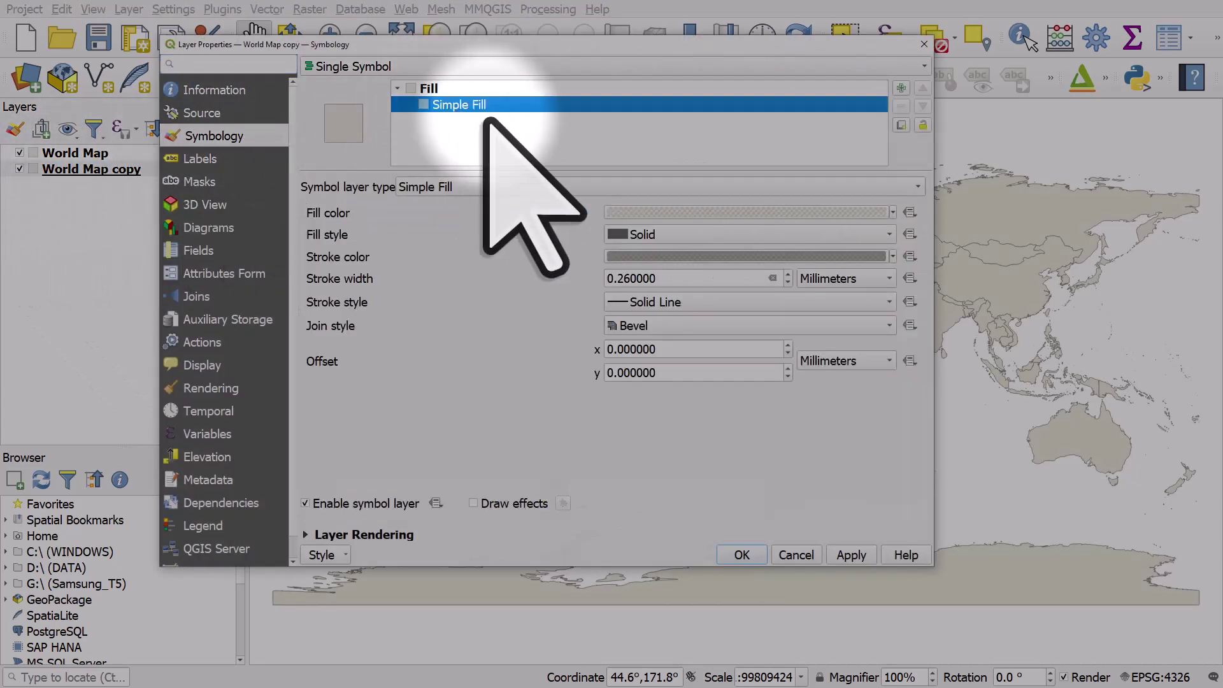
click(892, 213)
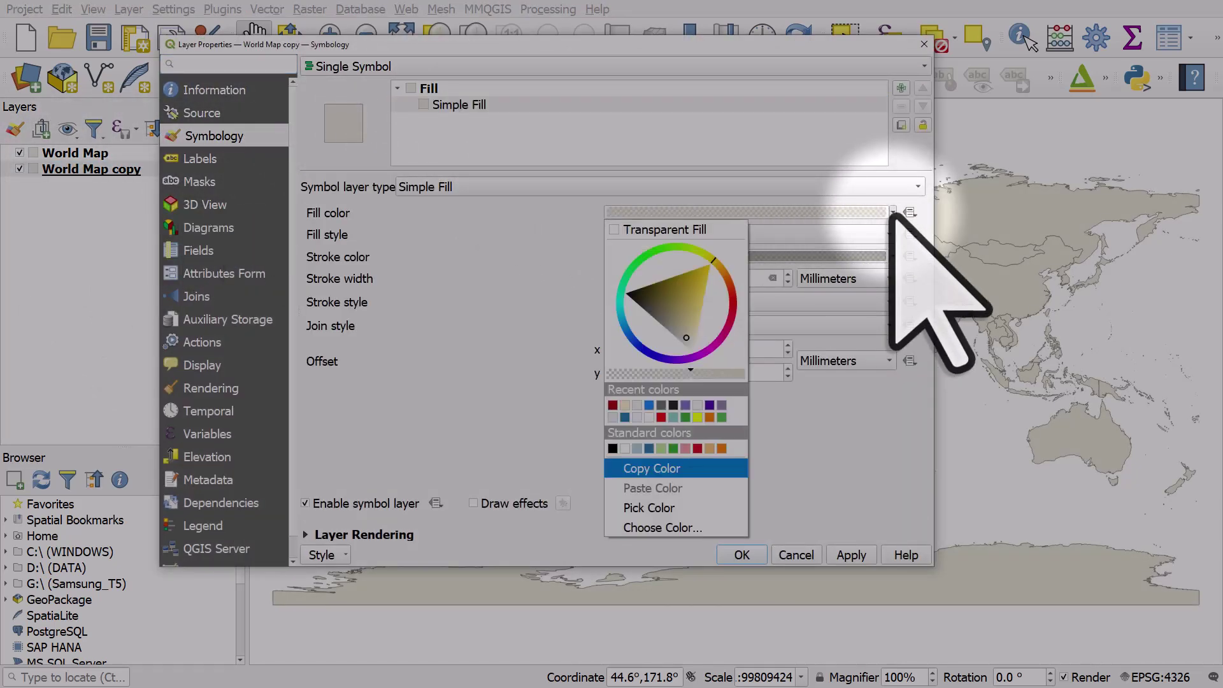
click(636, 406)
click(682, 213)
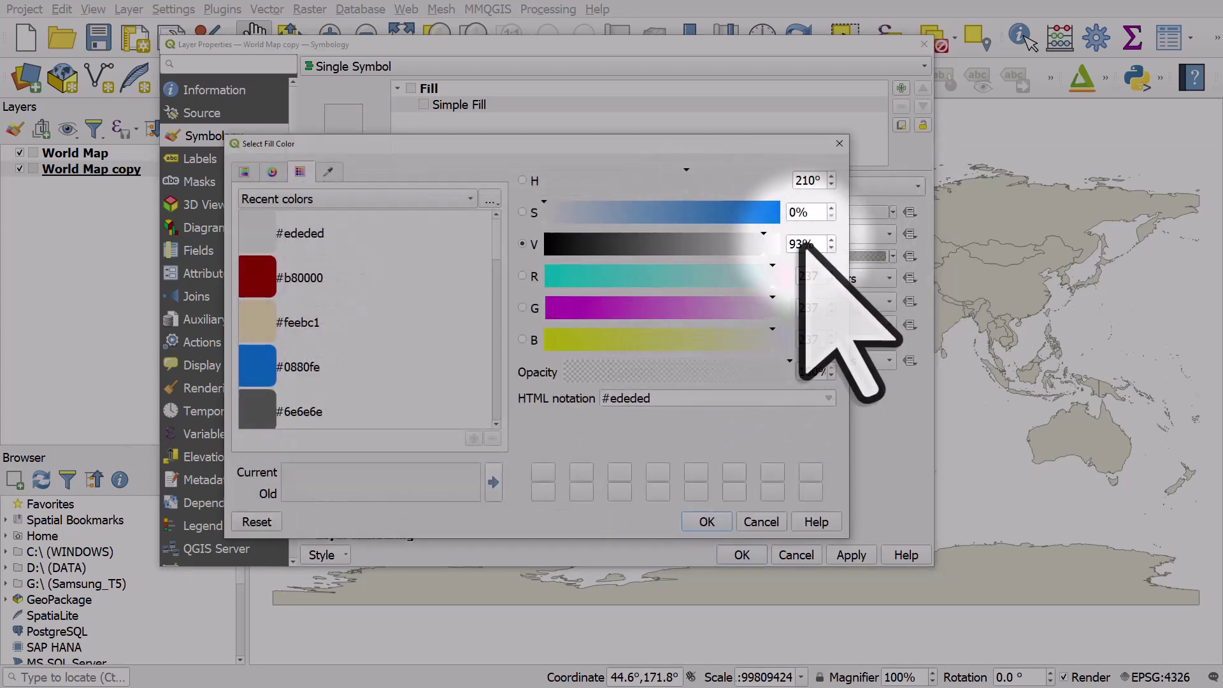
double_click(795, 244)
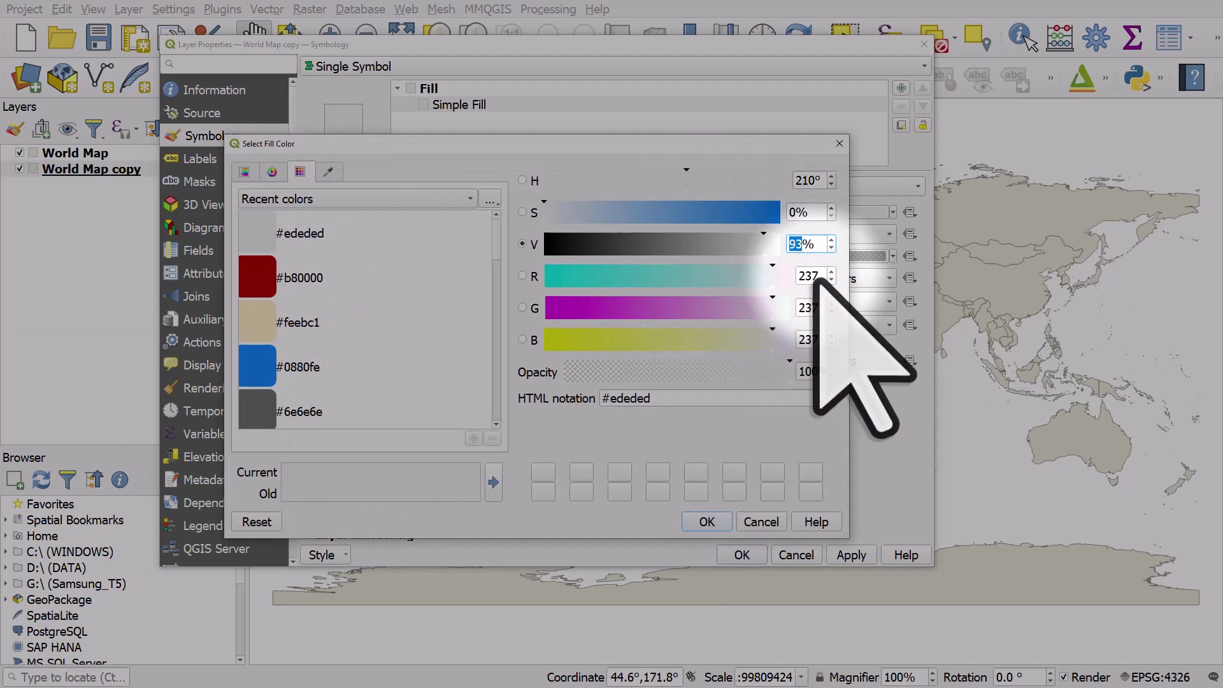
click(712, 521)
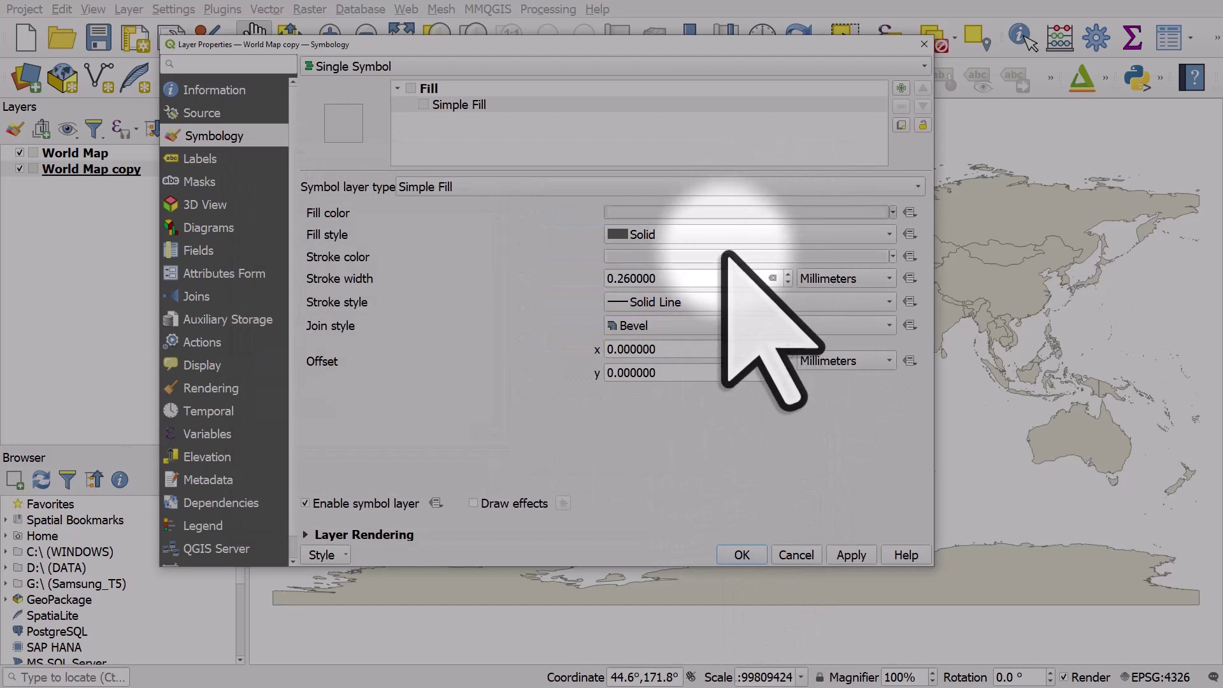
click(742, 555)
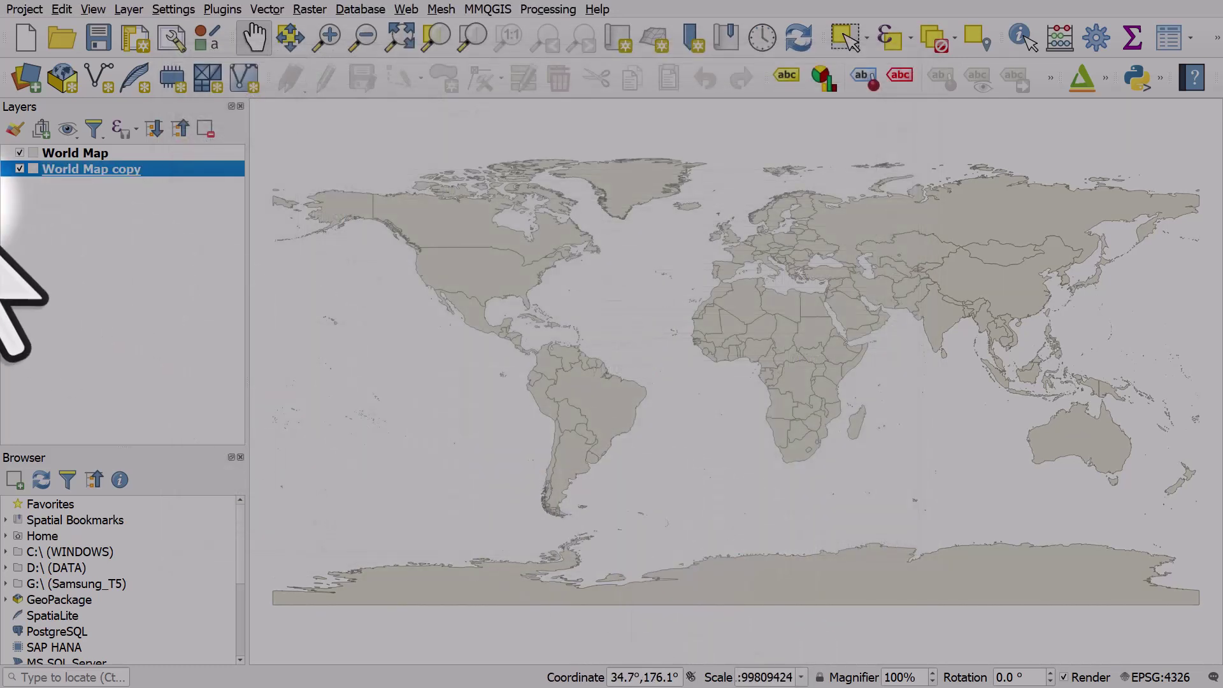
Filter the World Map layer with the expression "NAME" = 'Venezuela'
click(32, 154)
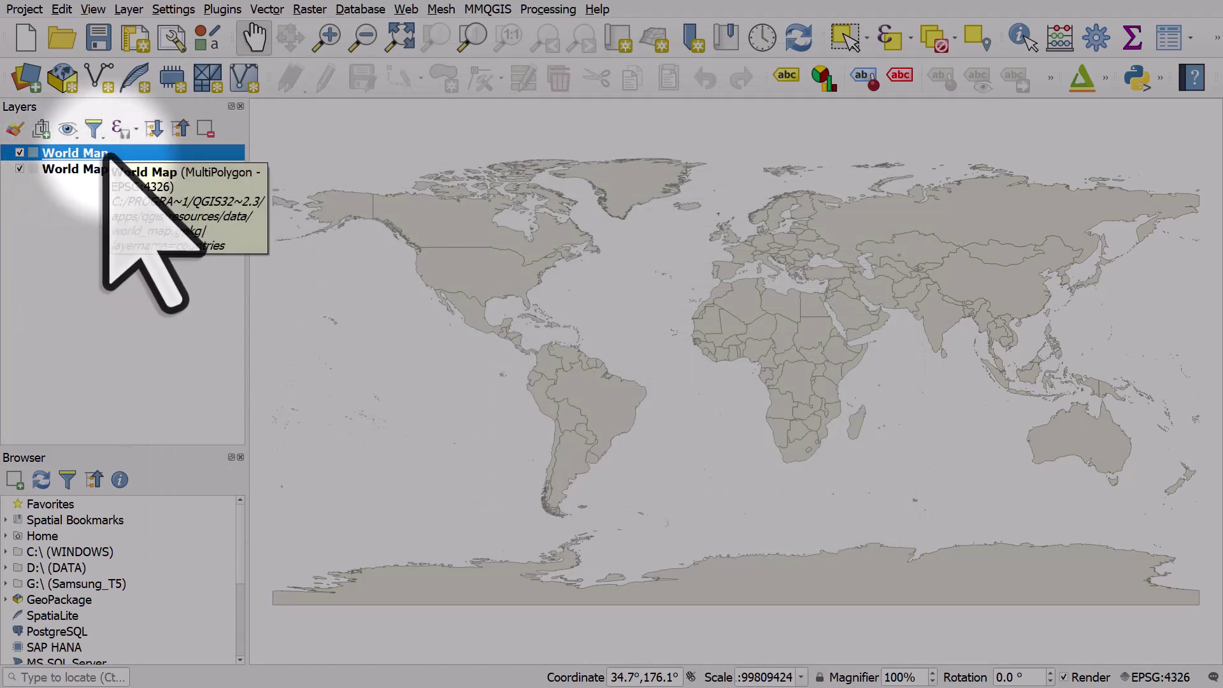
right_click(105, 155)
click(175, 328)
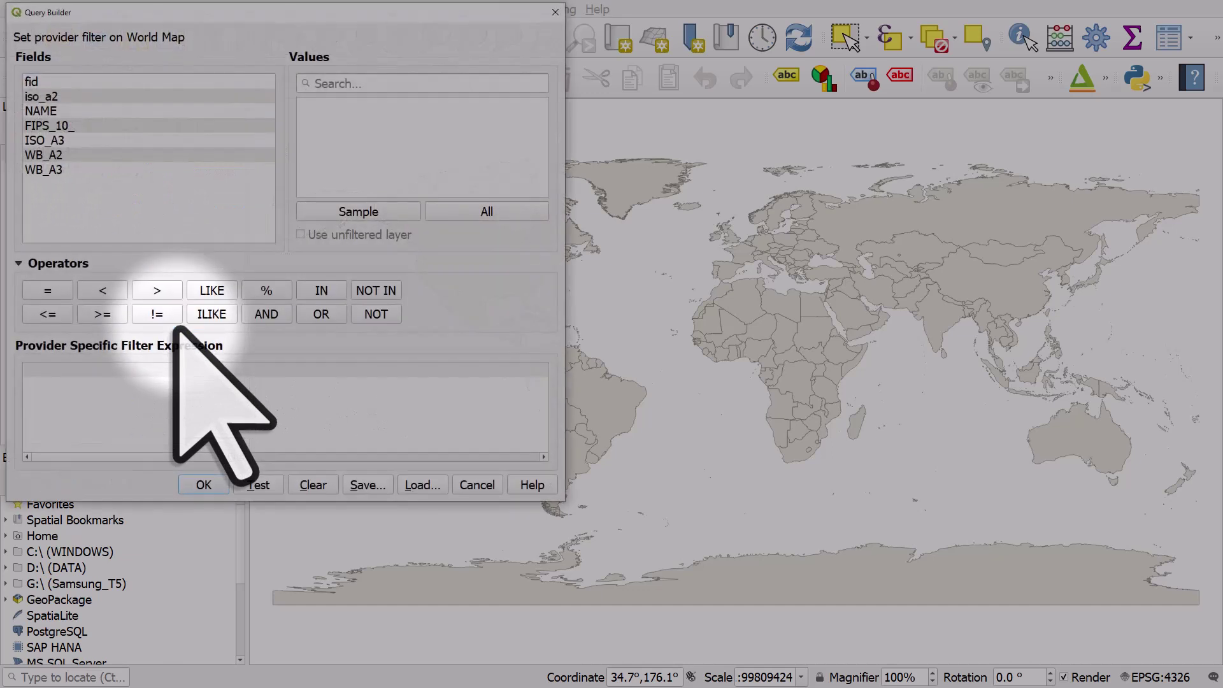
drag(197, 17, 490, 46)
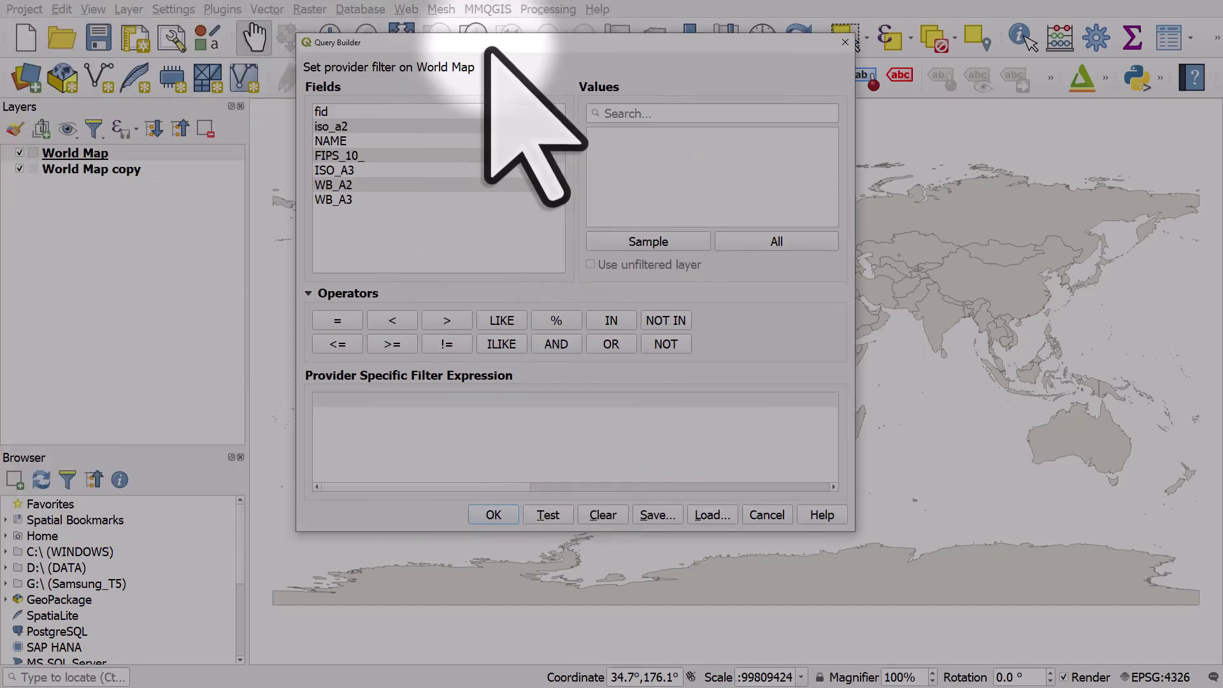
double_click(332, 137)
click(339, 316)
click(768, 244)
click(659, 112)
text(ven)
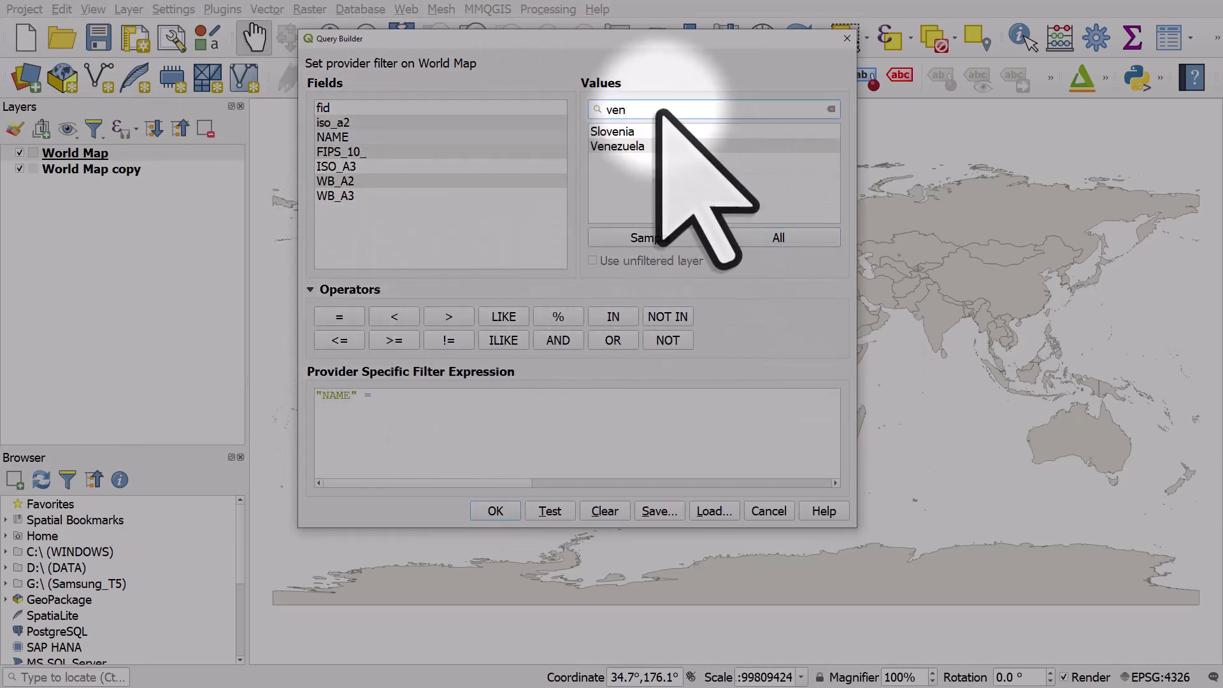
double_click(652, 148)
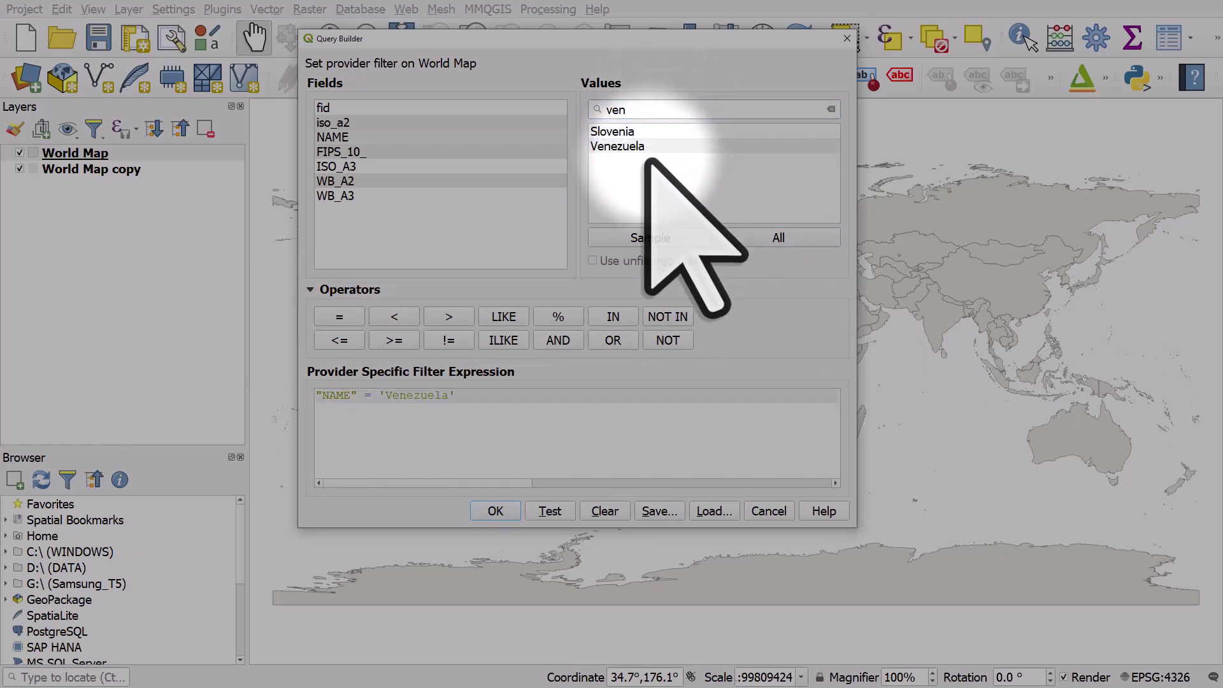
click(498, 511)
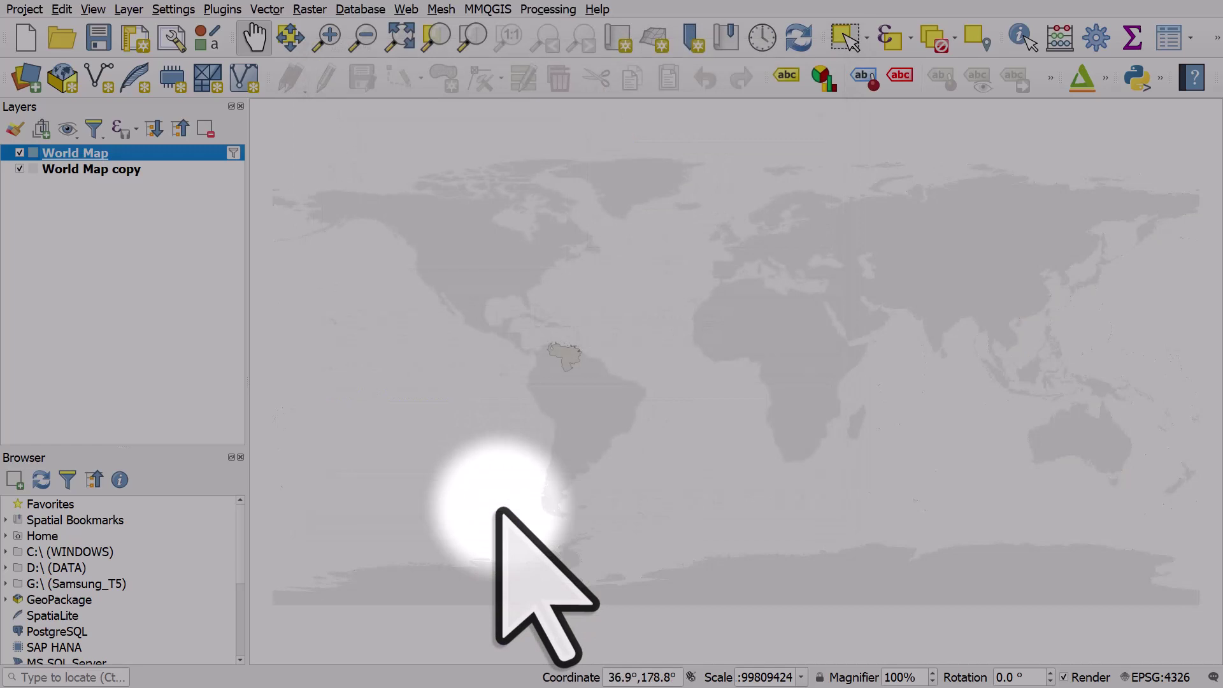
Set the World Map Simple Fill to dark red and give its stroke the same colour
double_click(33, 155)
click(465, 107)
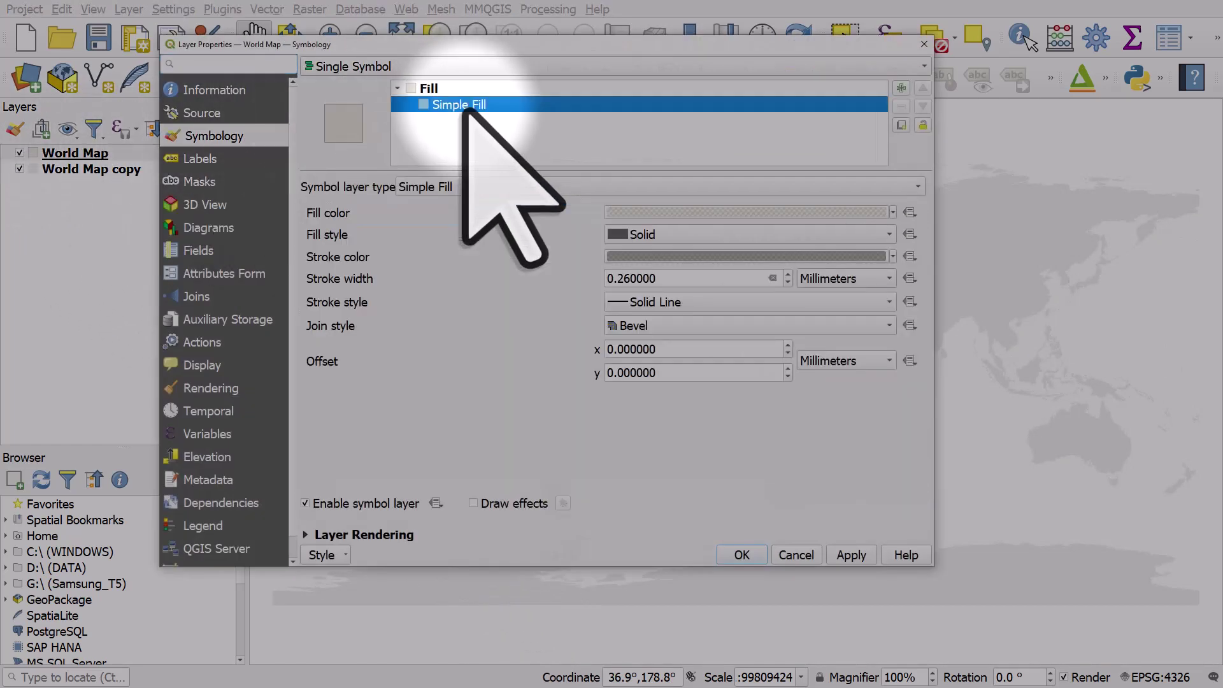
click(894, 213)
click(625, 518)
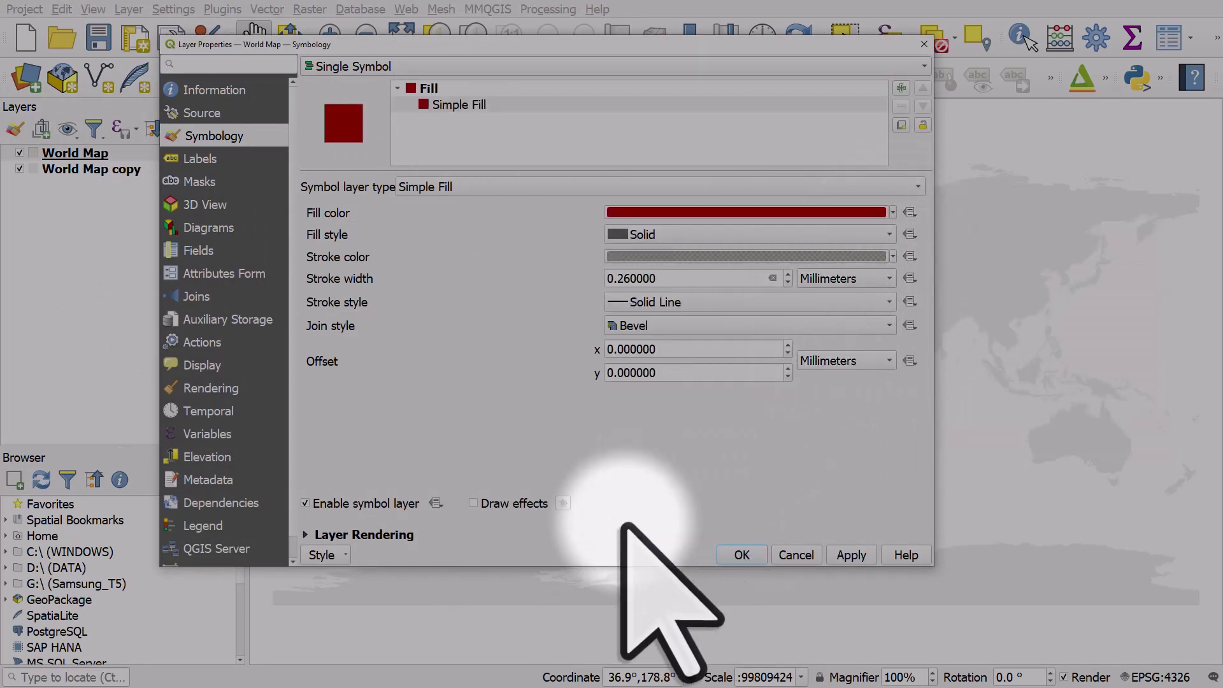
mouse_move(628, 211)
mouse_down()
mouse_move(613, 242)
mouse_move(627, 255)
mouse_up()
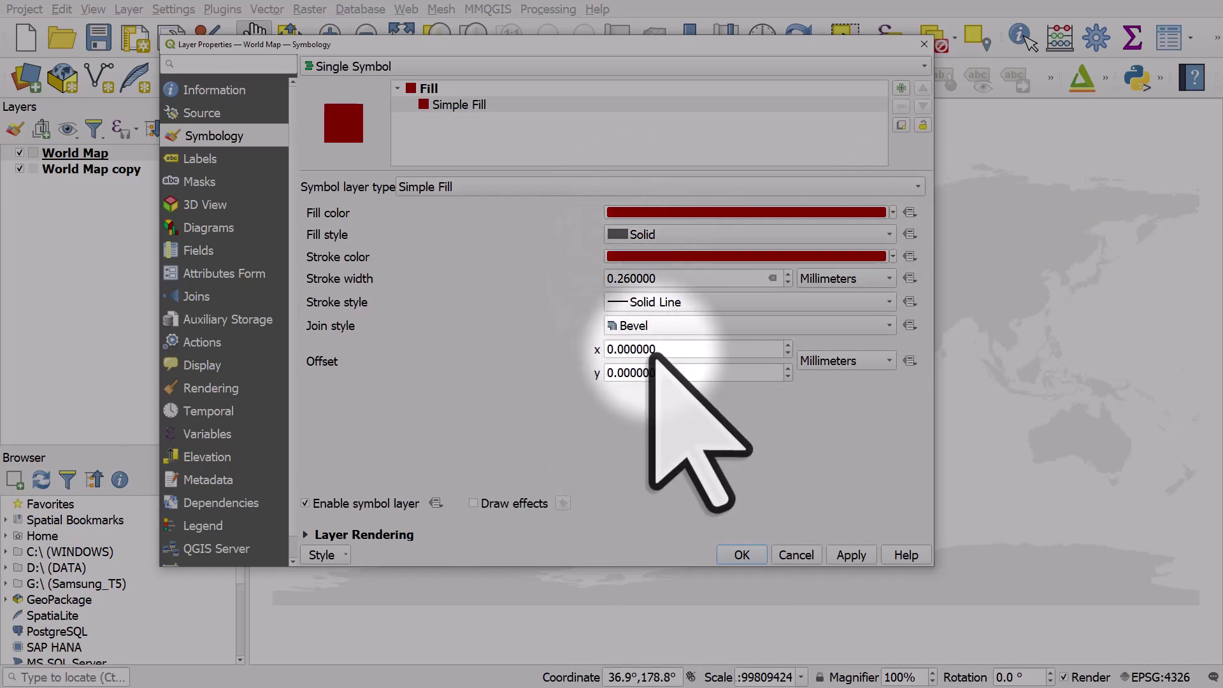
click(741, 555)
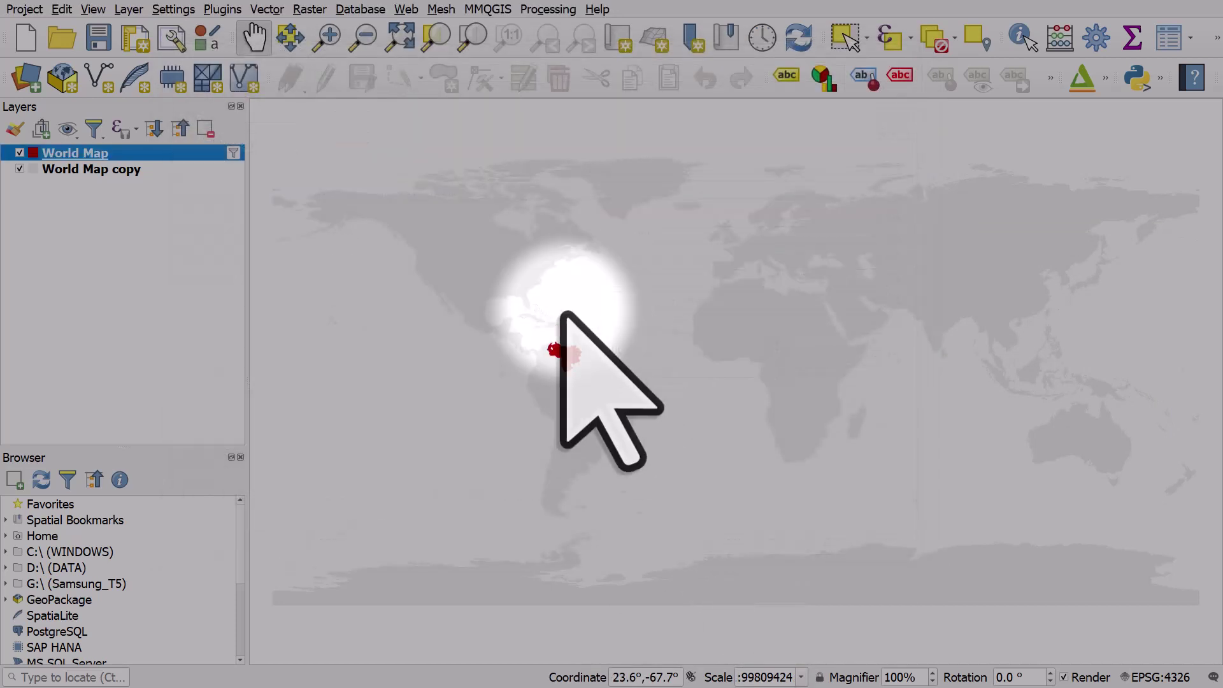
Add a Geometry Generator symbol layer drawing bounds($geometry) around Venezuela
double_click(96, 154)
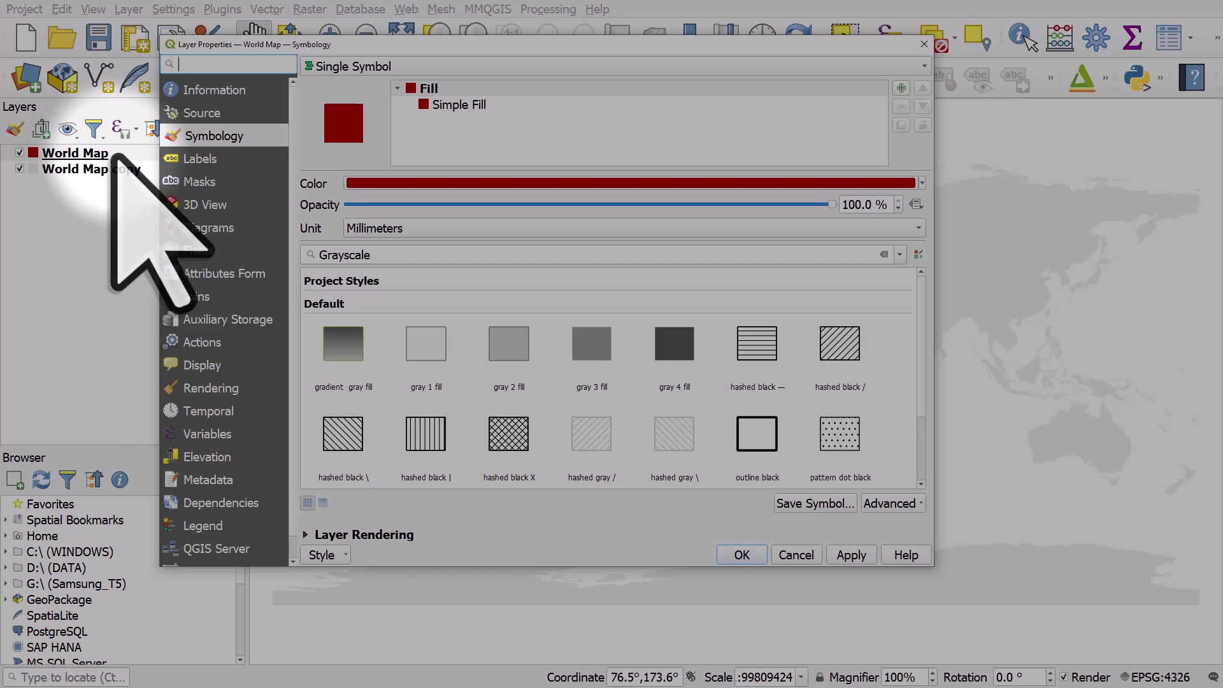
click(477, 106)
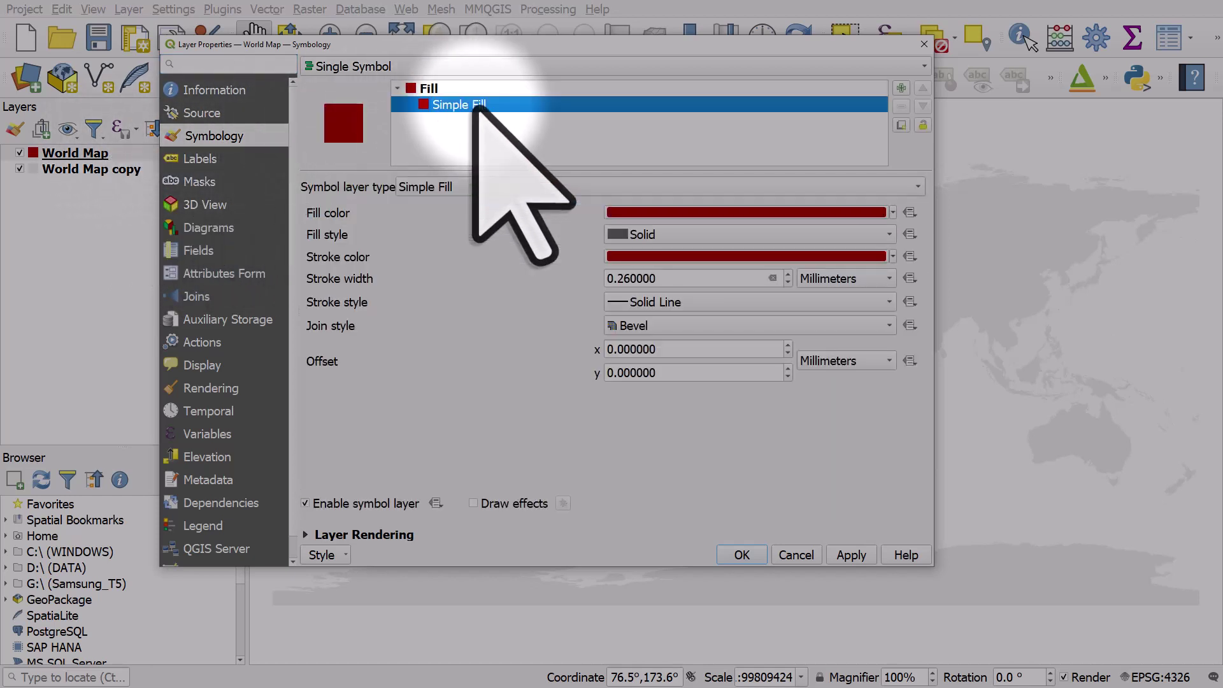
click(902, 125)
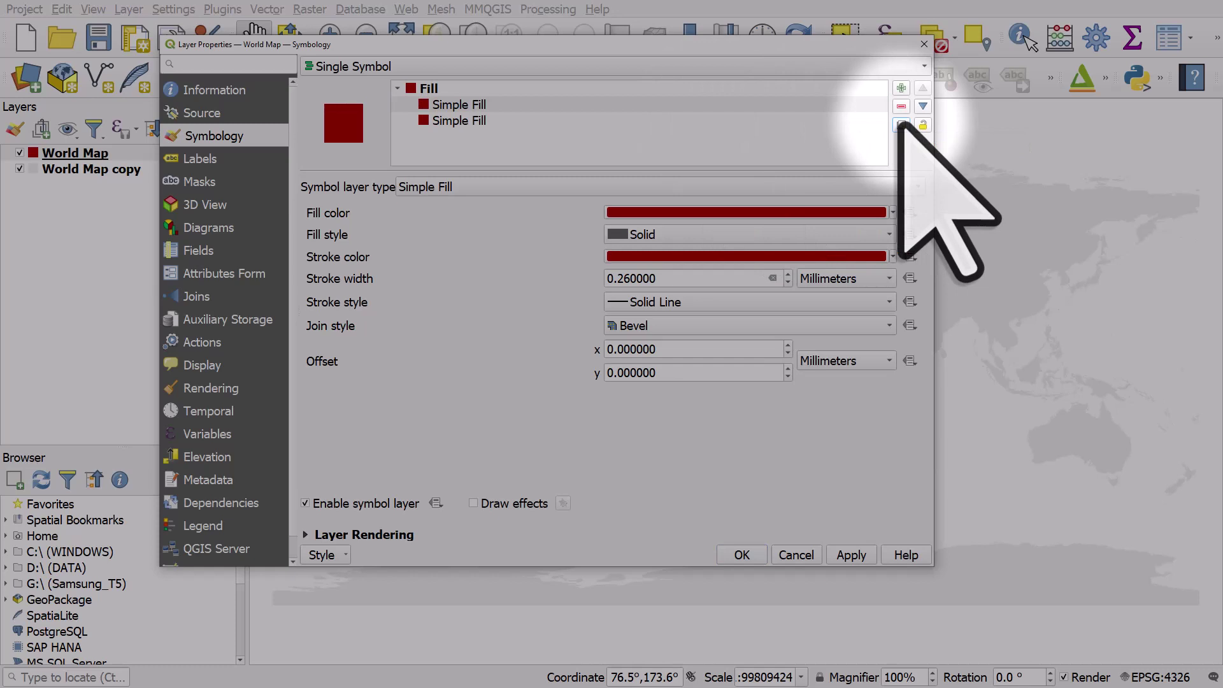
click(446, 121)
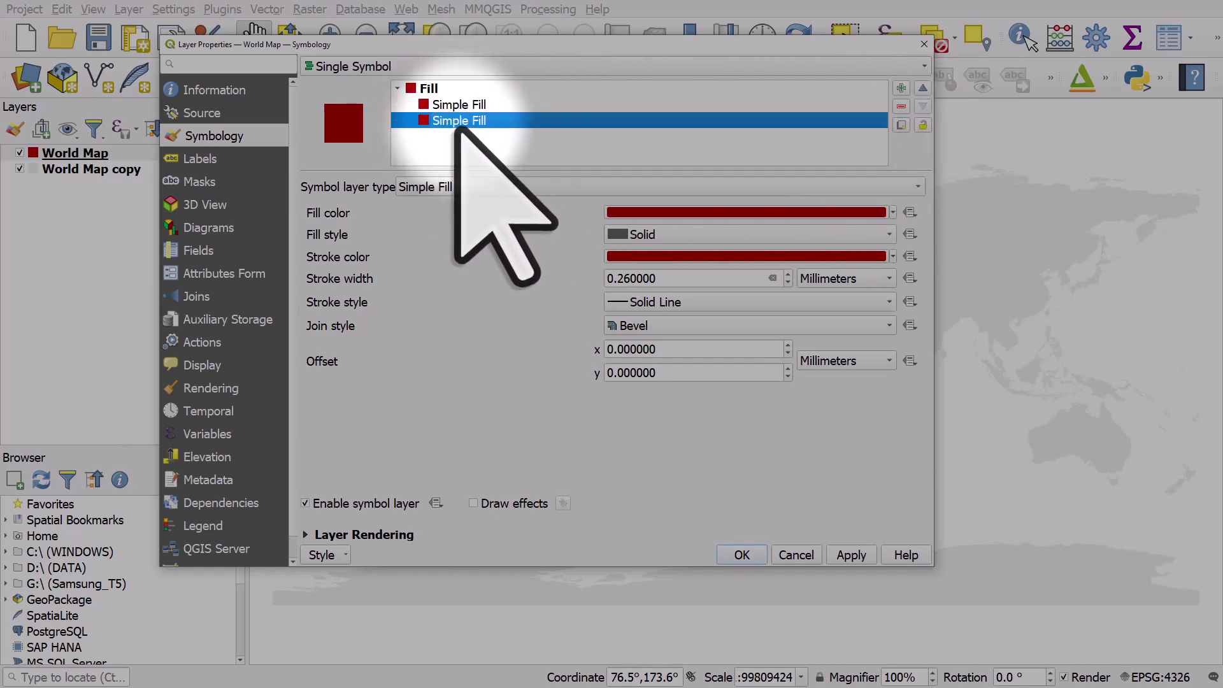
click(448, 187)
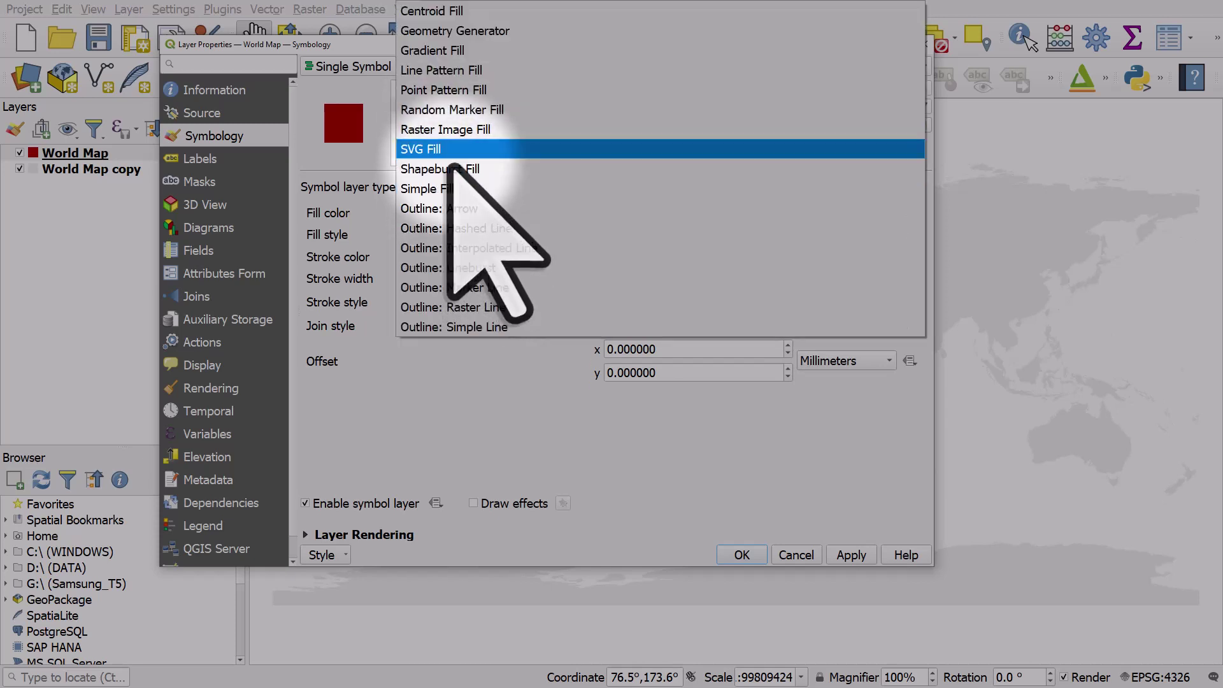
click(459, 30)
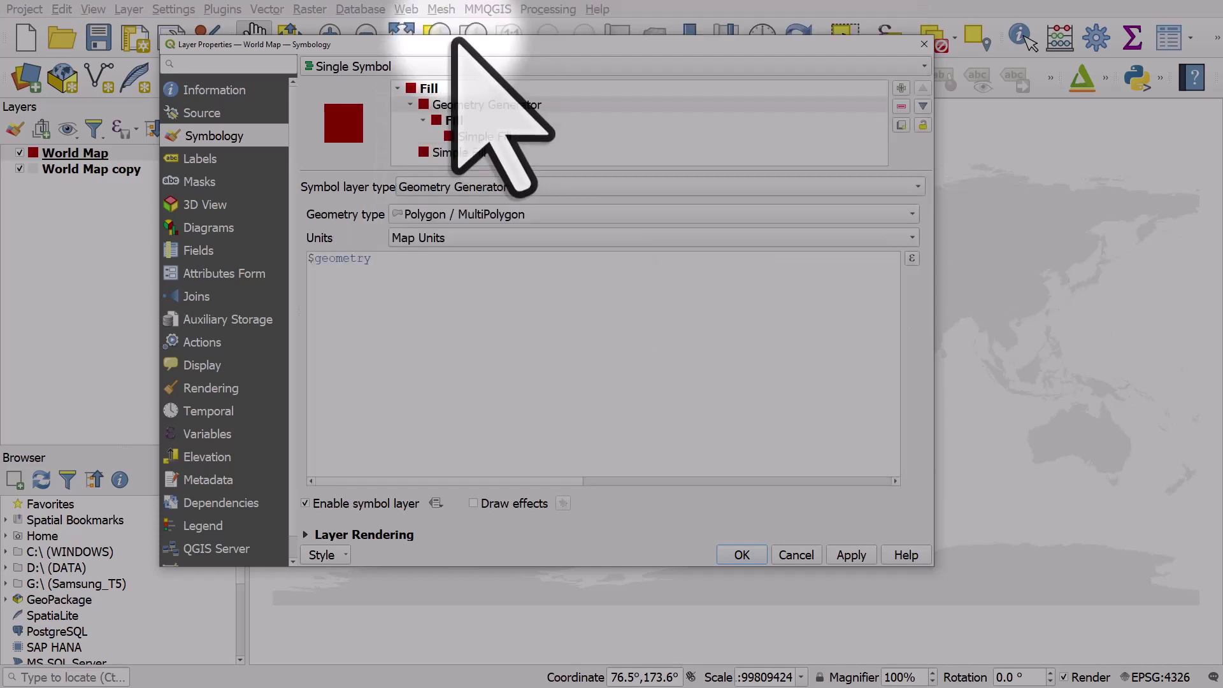
click(308, 260)
text(bounds()
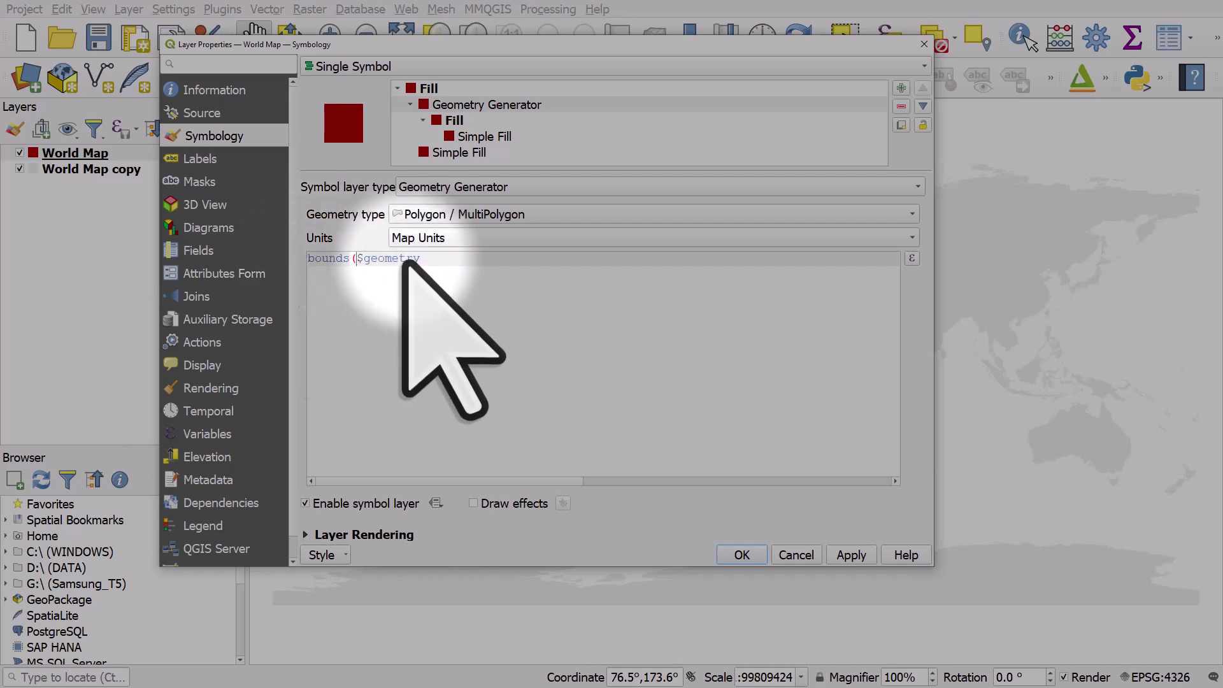
click(424, 260)
text())
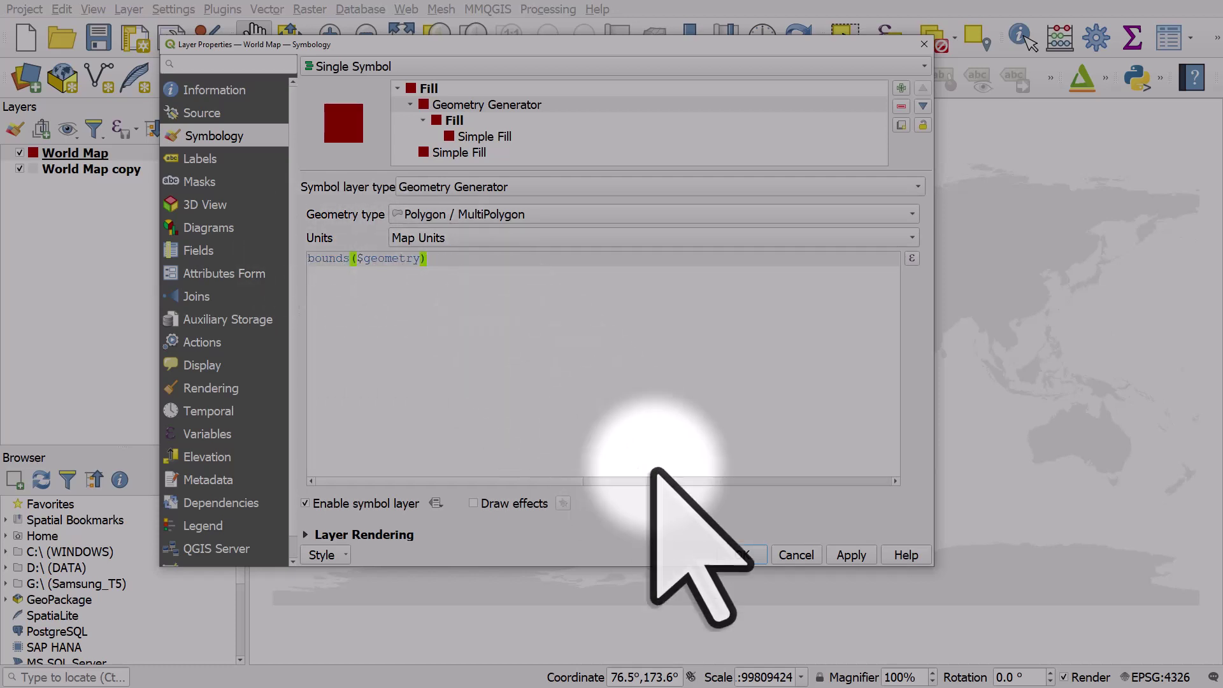
click(742, 554)
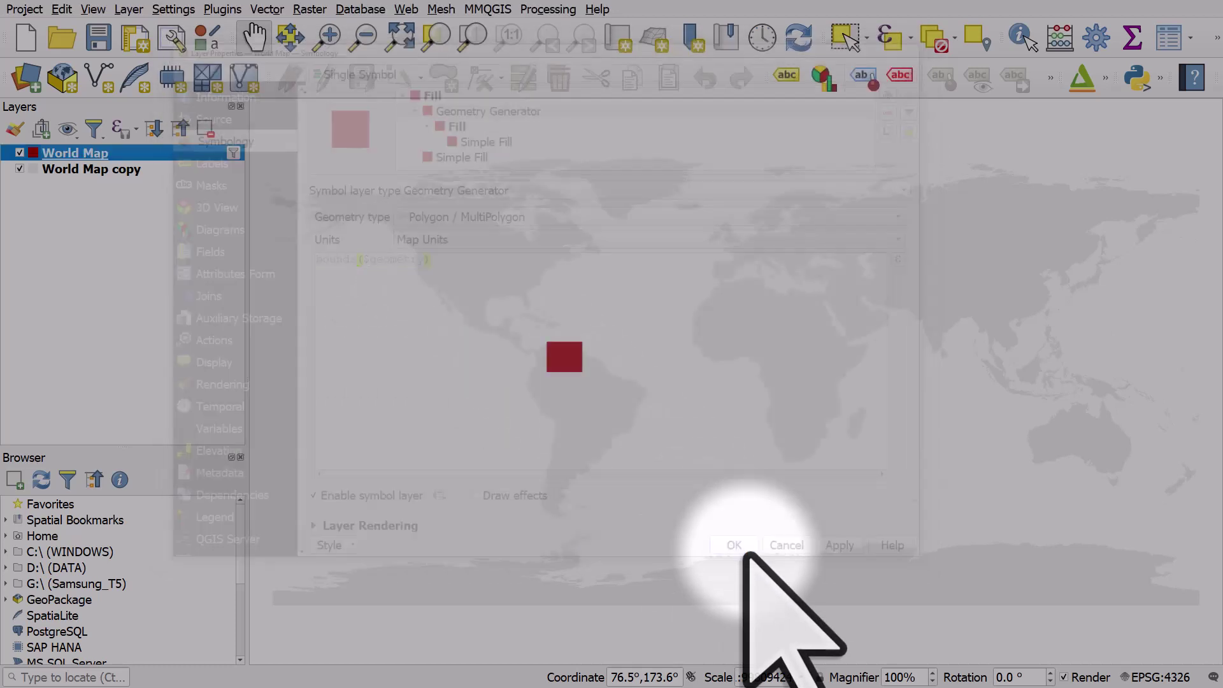
Make the box's fill transparent and its outline black
double_click(62, 157)
click(531, 136)
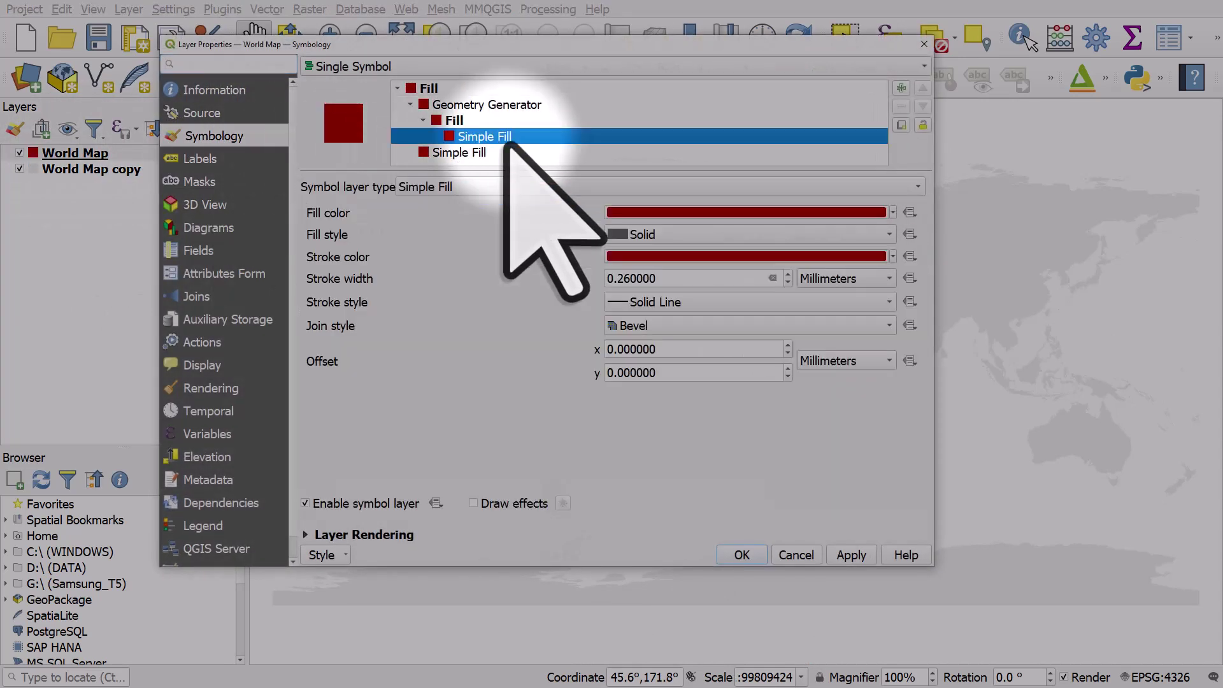
click(894, 212)
click(726, 230)
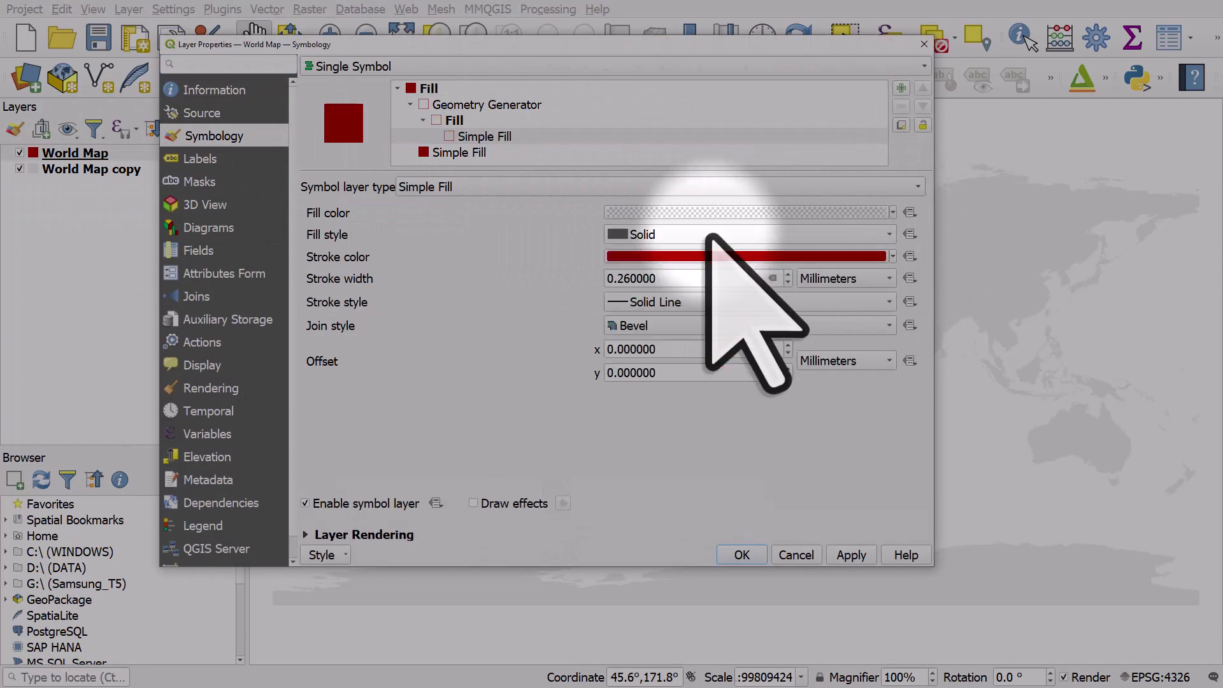
click(893, 256)
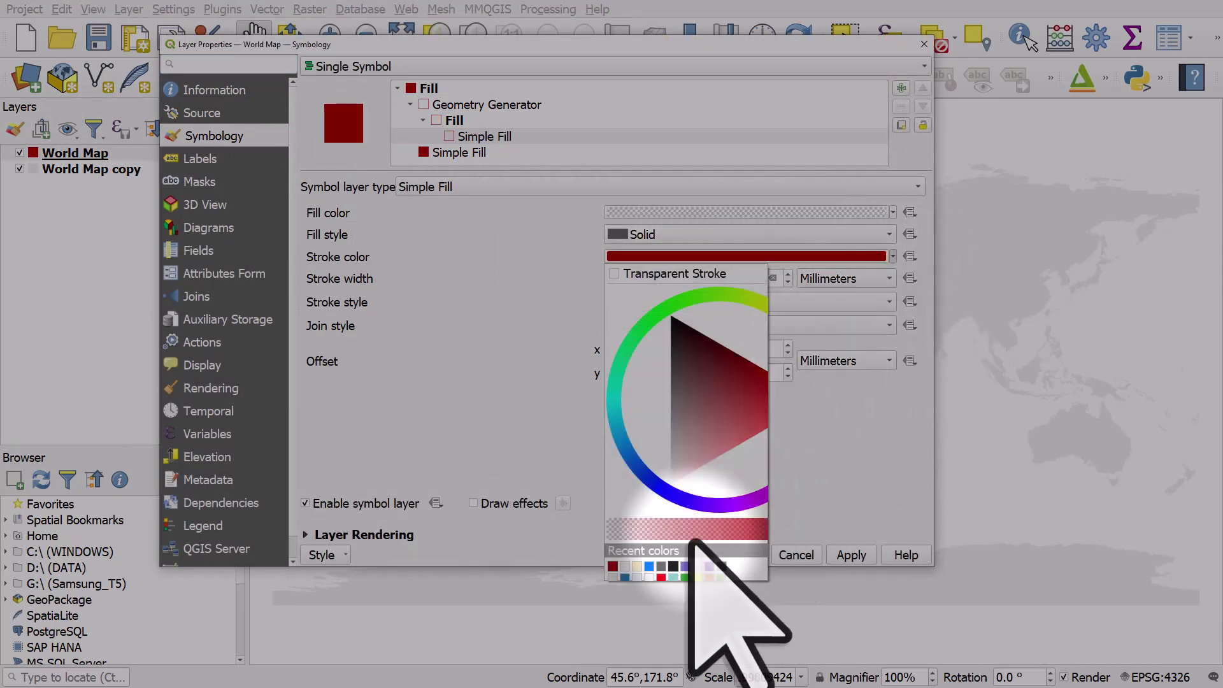
click(688, 489)
click(742, 554)
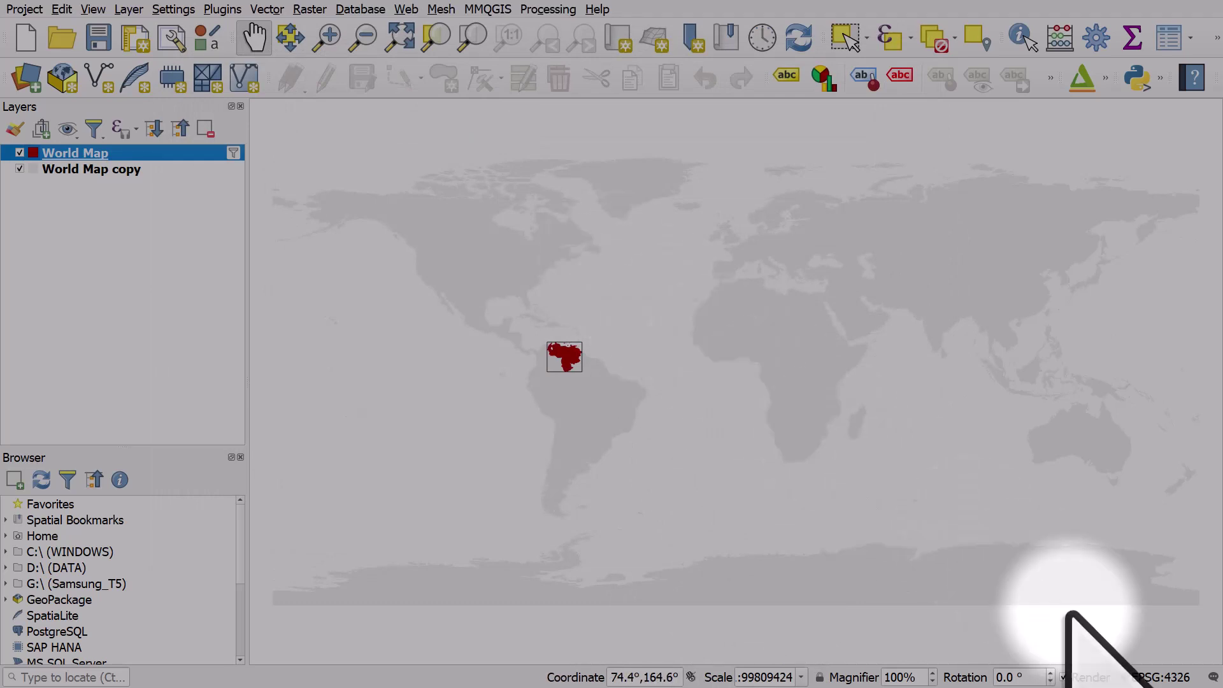
Set the project CRS to World_Robinson (ESRI:54030)
click(1156, 677)
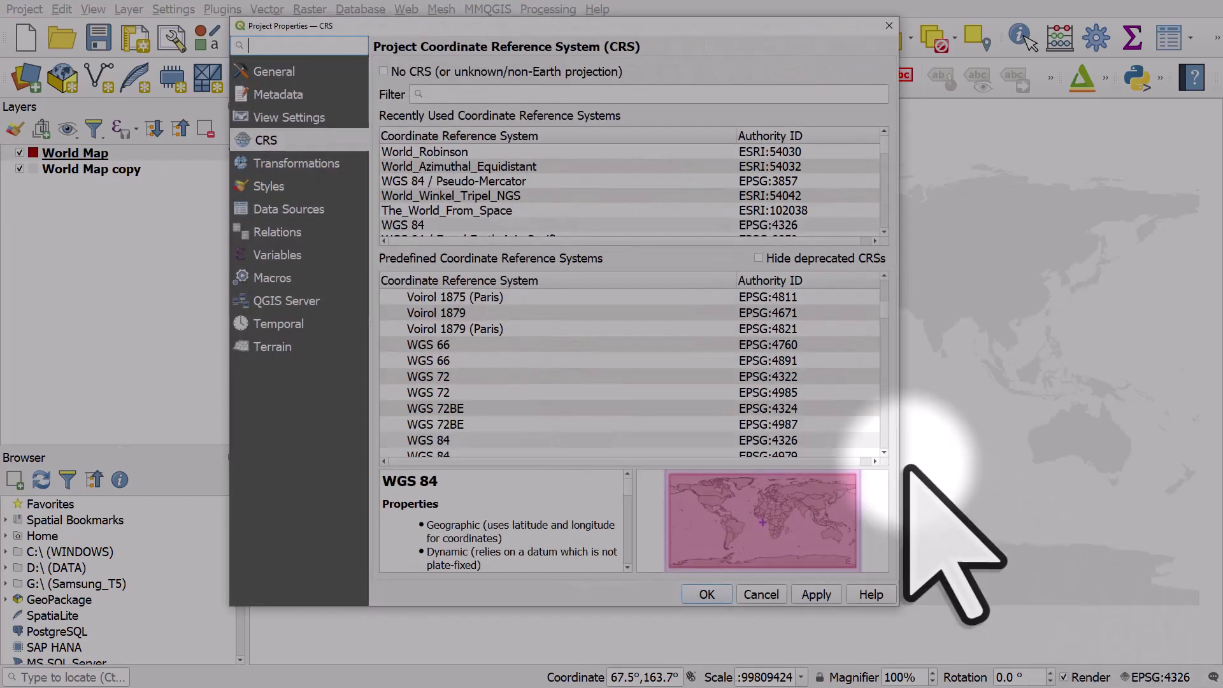
click(469, 95)
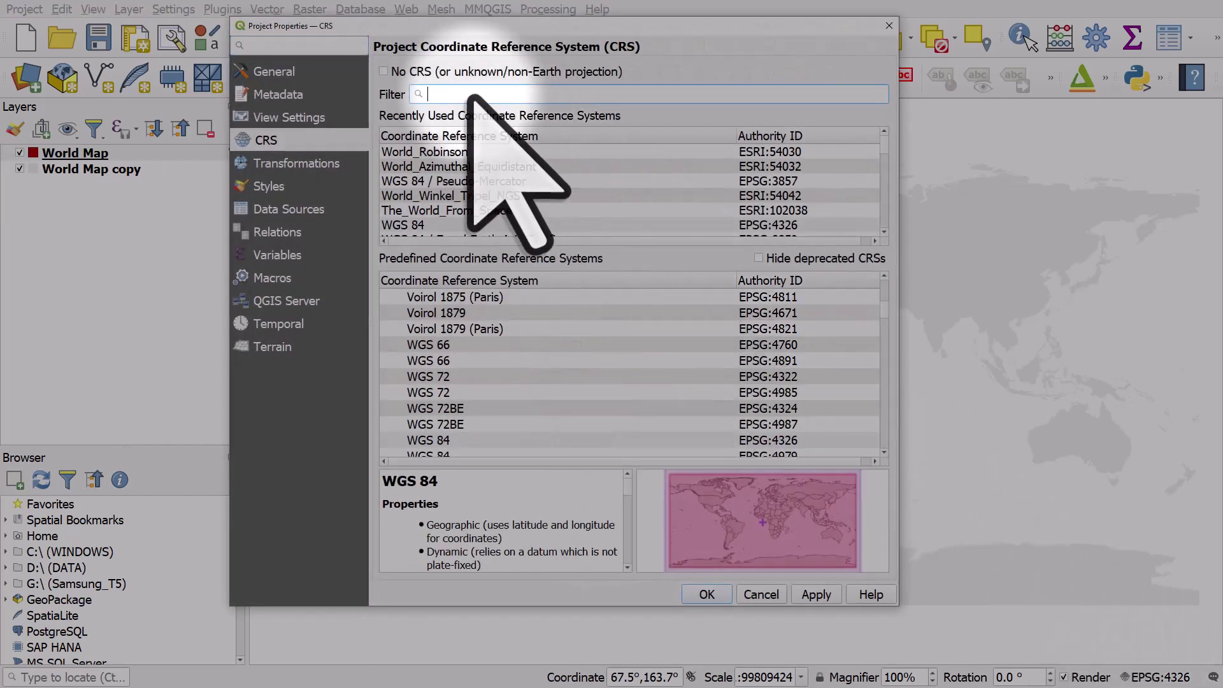
text(robinson)
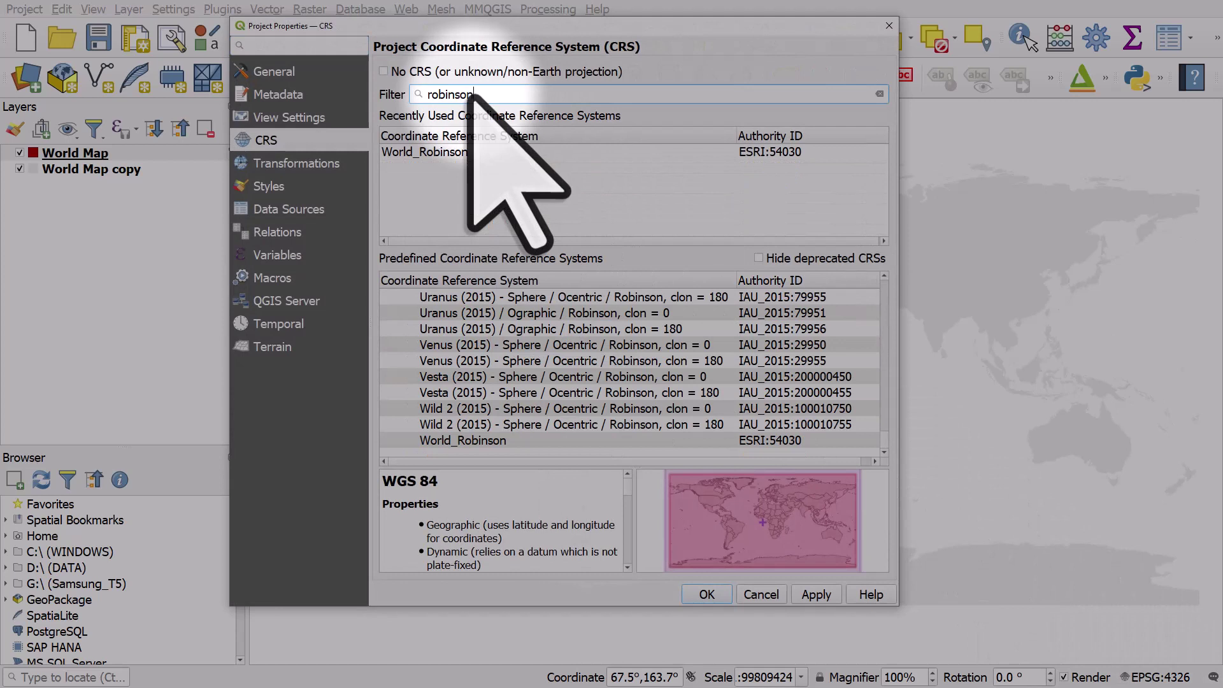
click(440, 153)
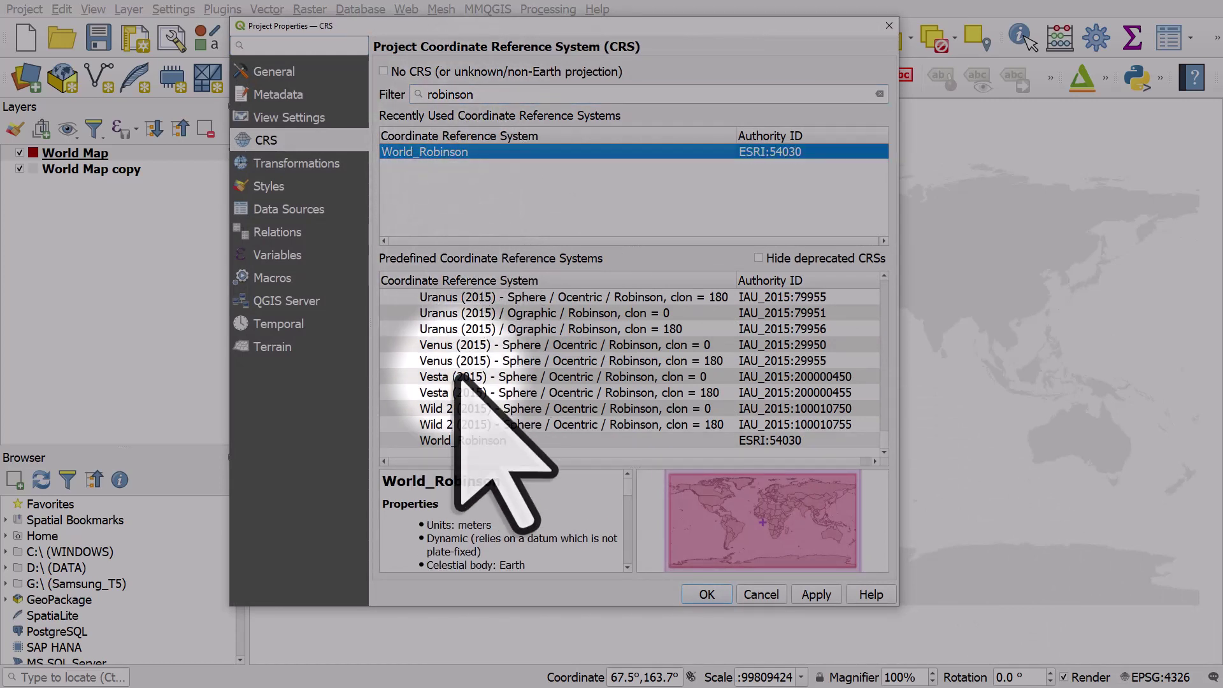
click(463, 441)
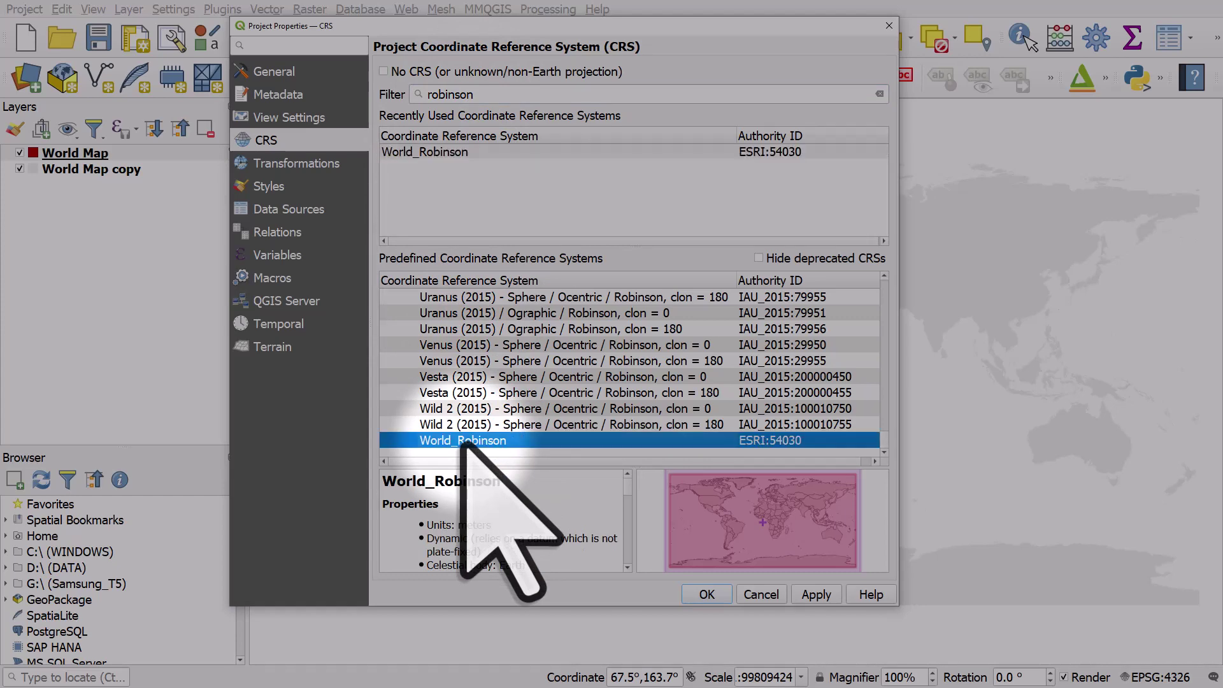
click(706, 596)
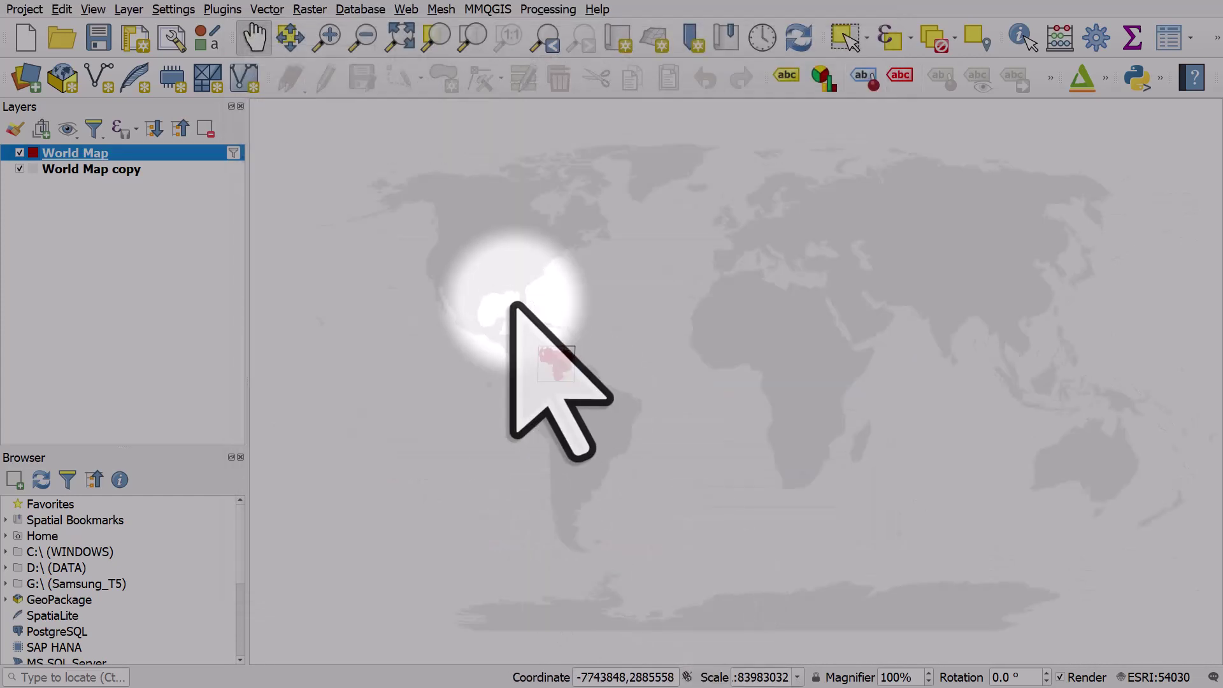
Zoom and pan the map in toward Venezuela
scroll(560, 350, up, 1)
click(569, 358)
drag(569, 358, 600, 344)
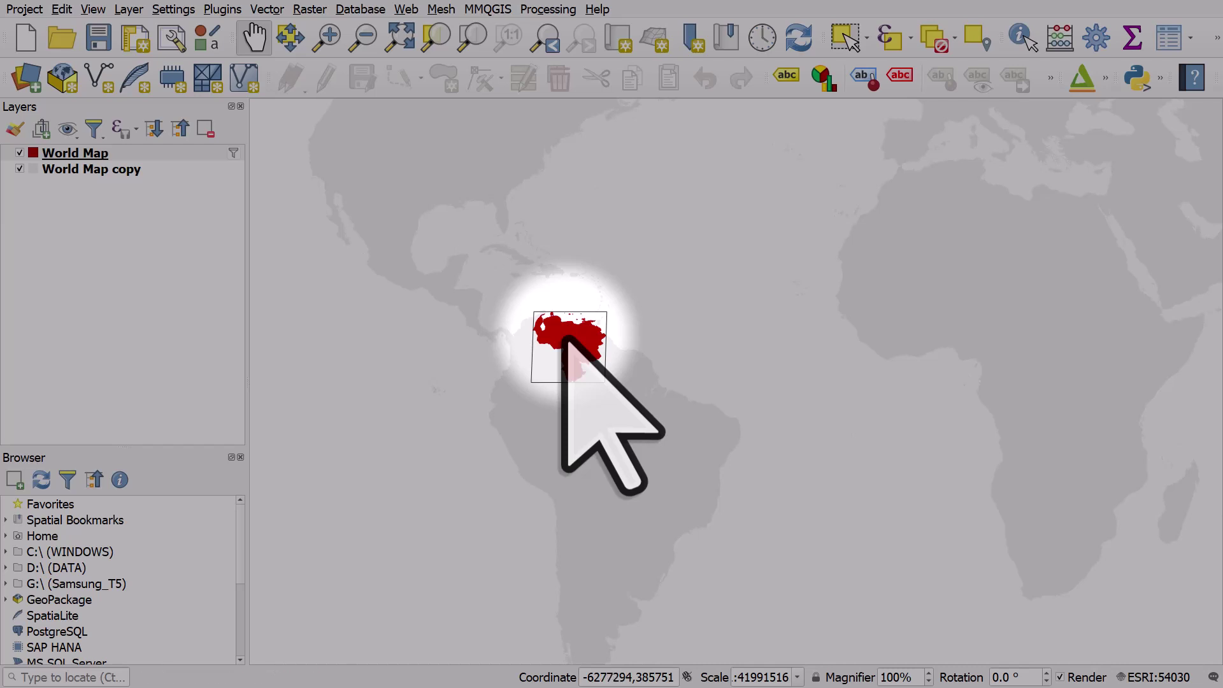
Change the box's geometry expression to buffer(bounds($geometry),1) and apply it
double_click(43, 156)
click(440, 105)
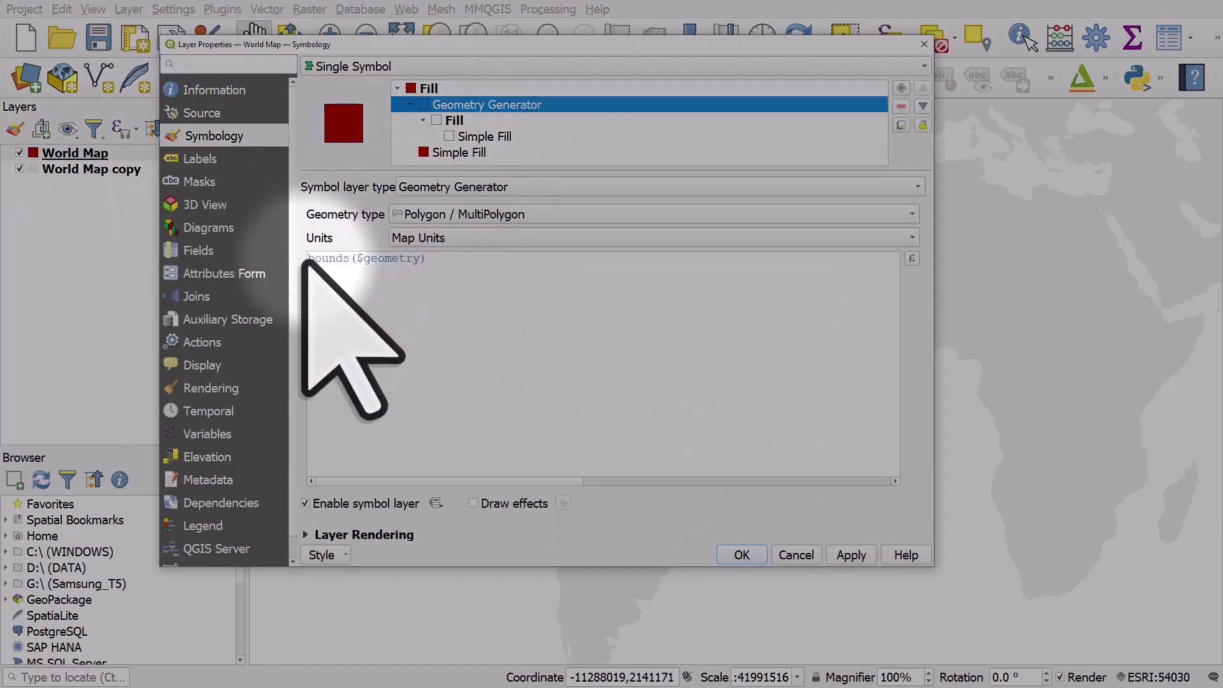
click(410, 258)
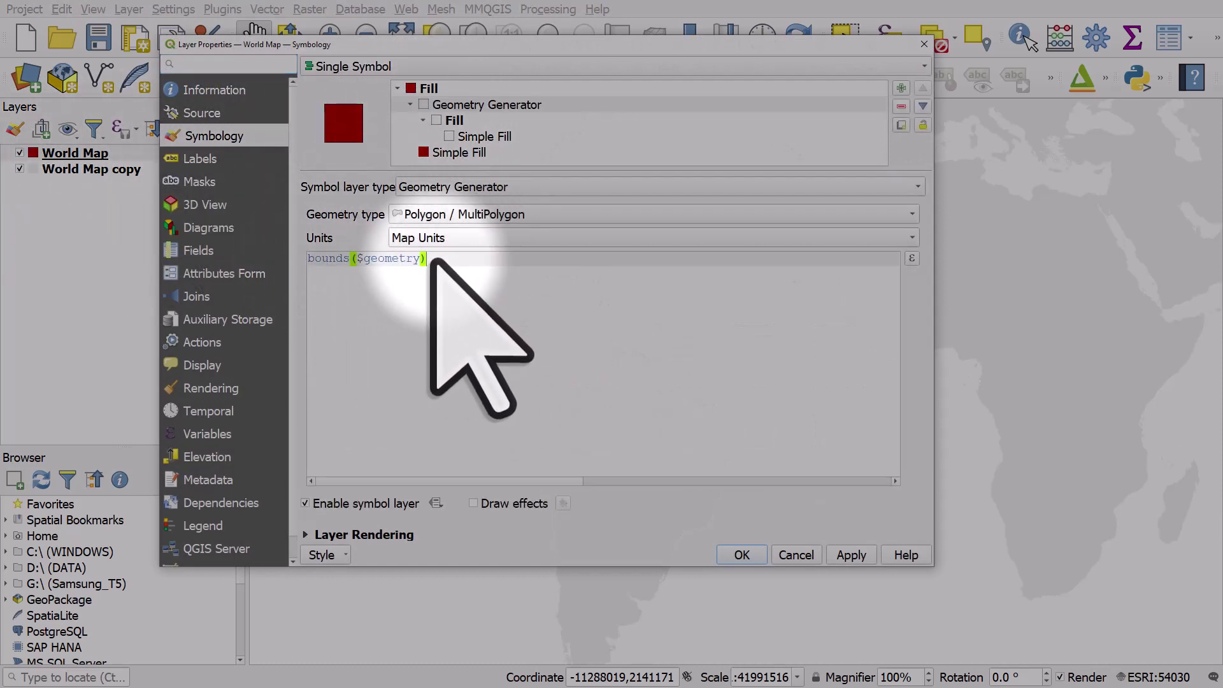
click(911, 258)
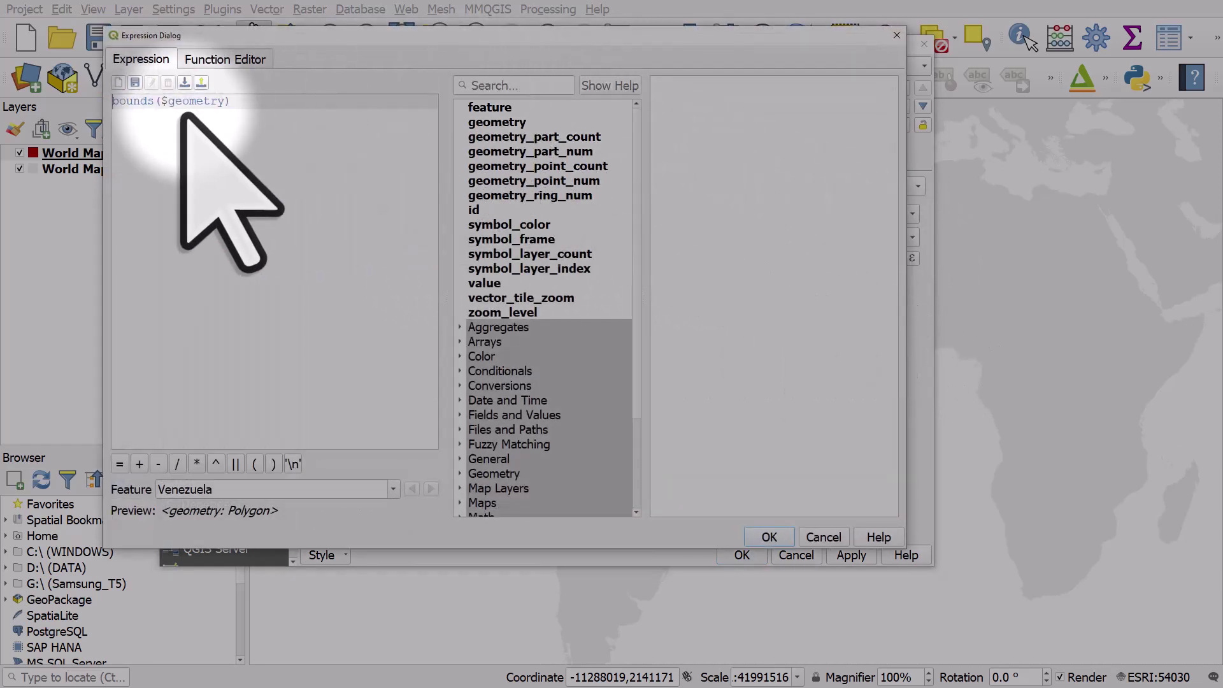
text(buffer()
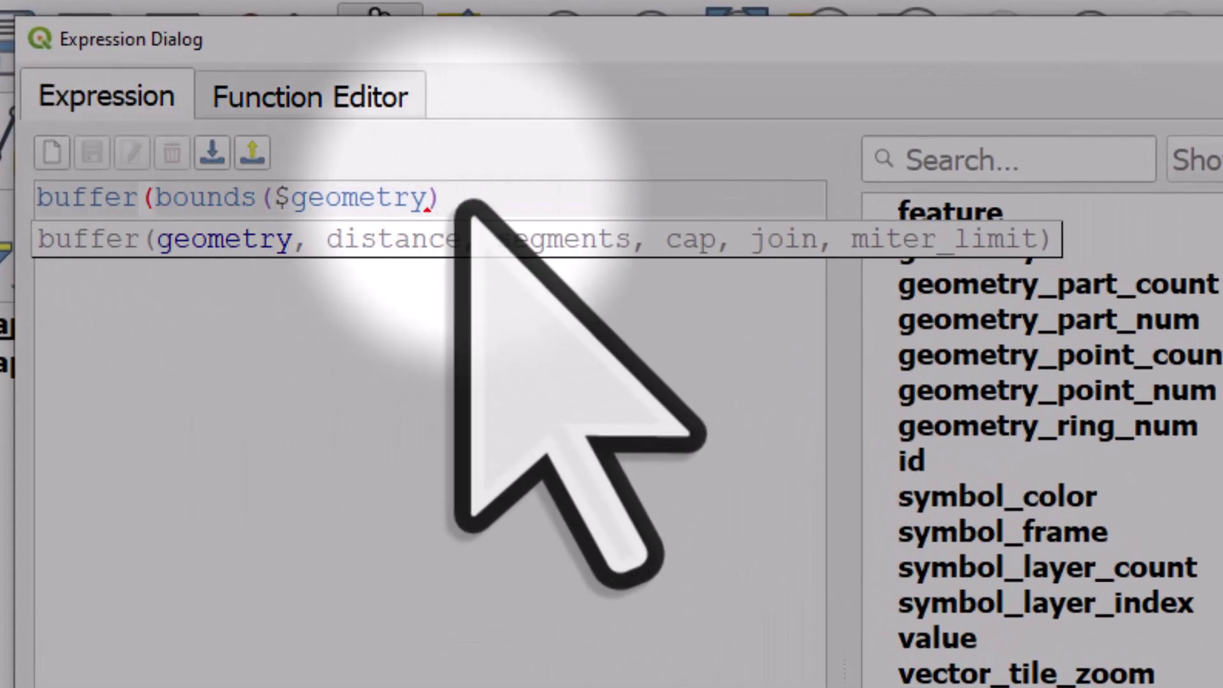
mouse_move(300, 109)
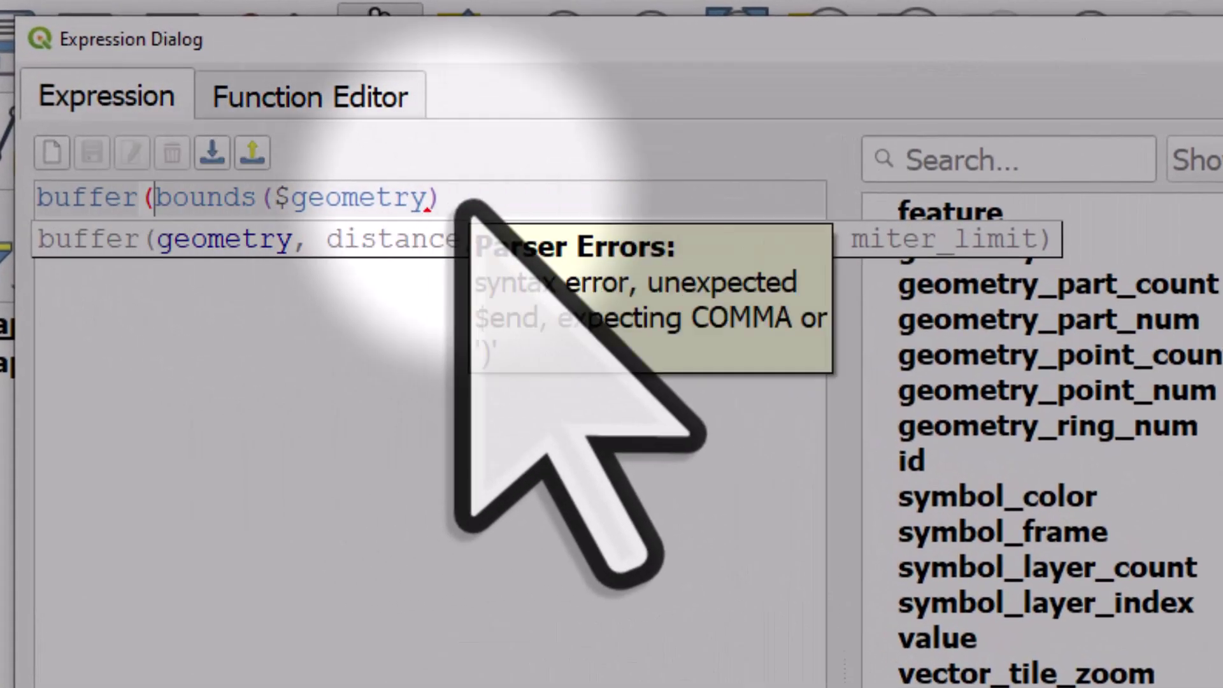
click(461, 207)
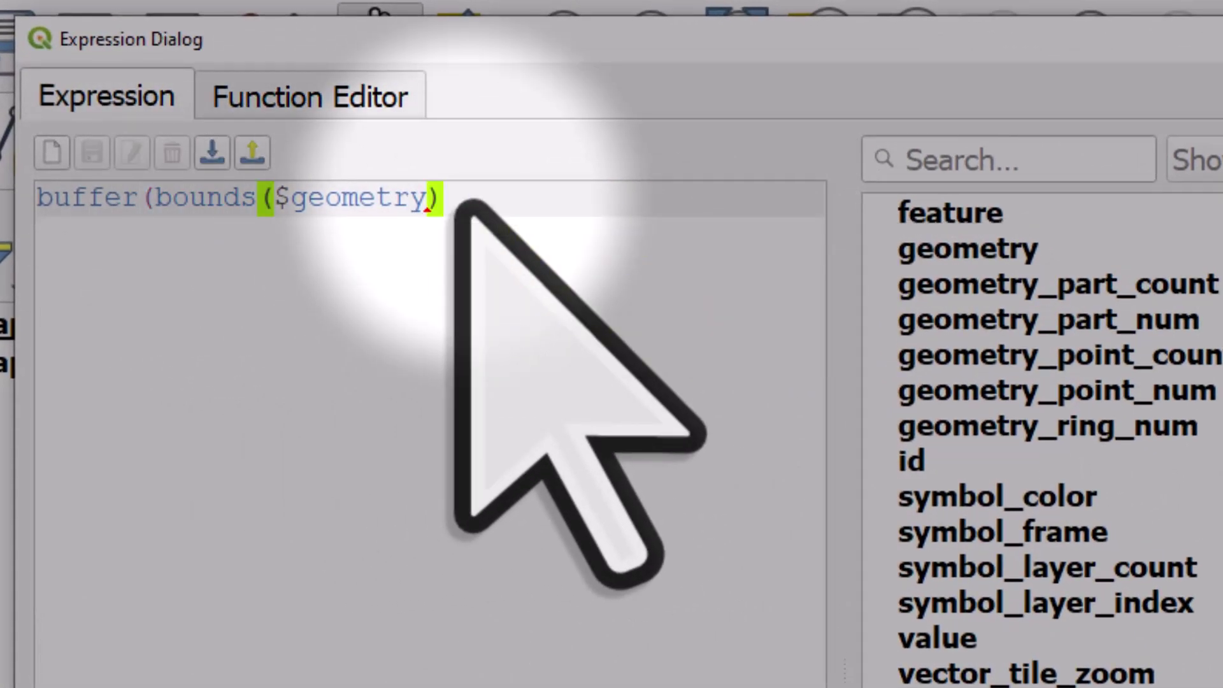
text(,1))
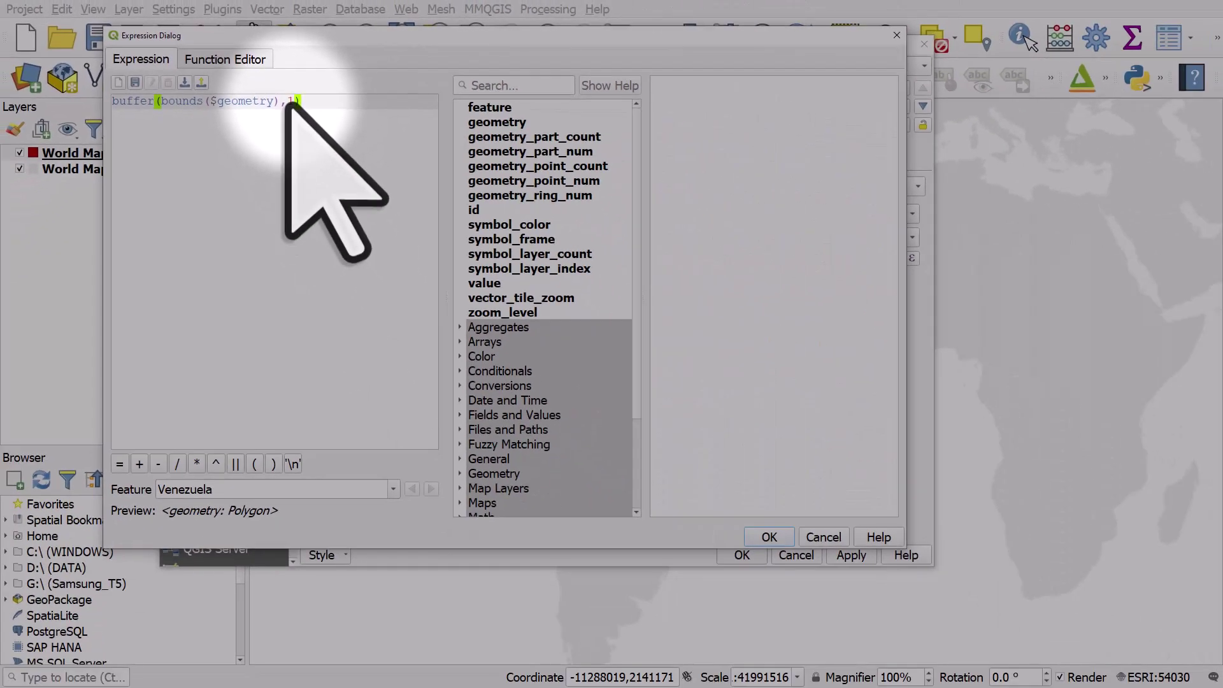
click(769, 537)
click(741, 555)
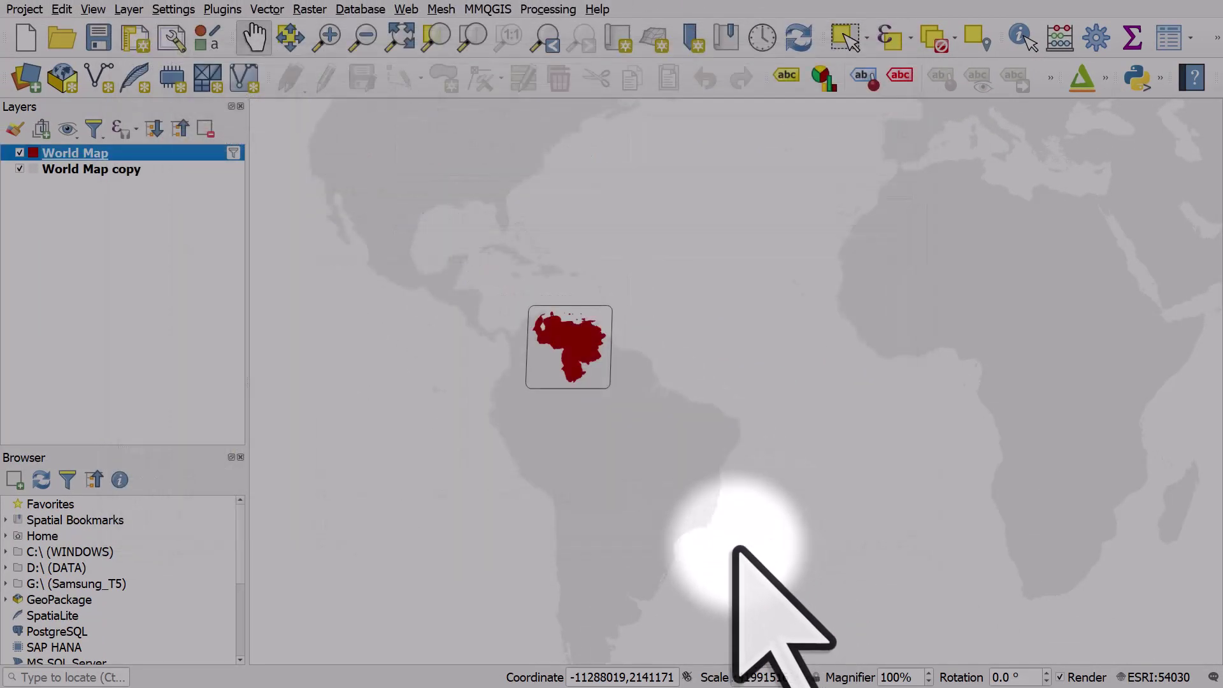
Reopen the box's Geometry Generator settings and shrink and move the window off Venezuela
double_click(106, 155)
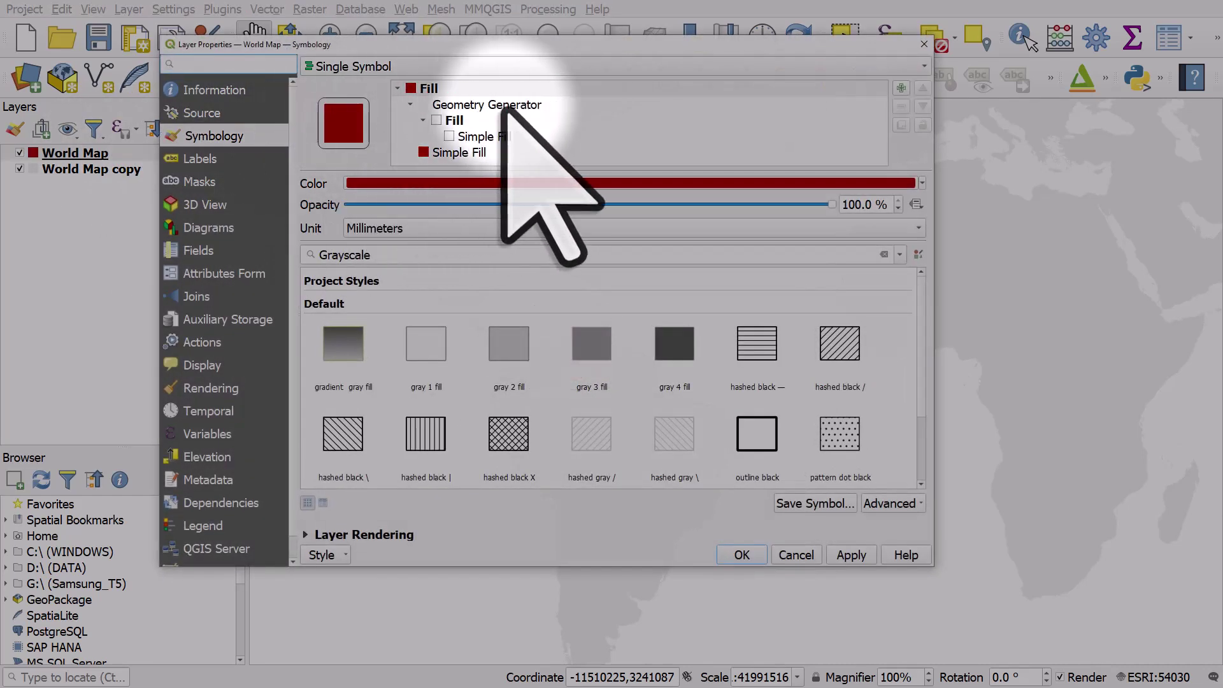
click(504, 106)
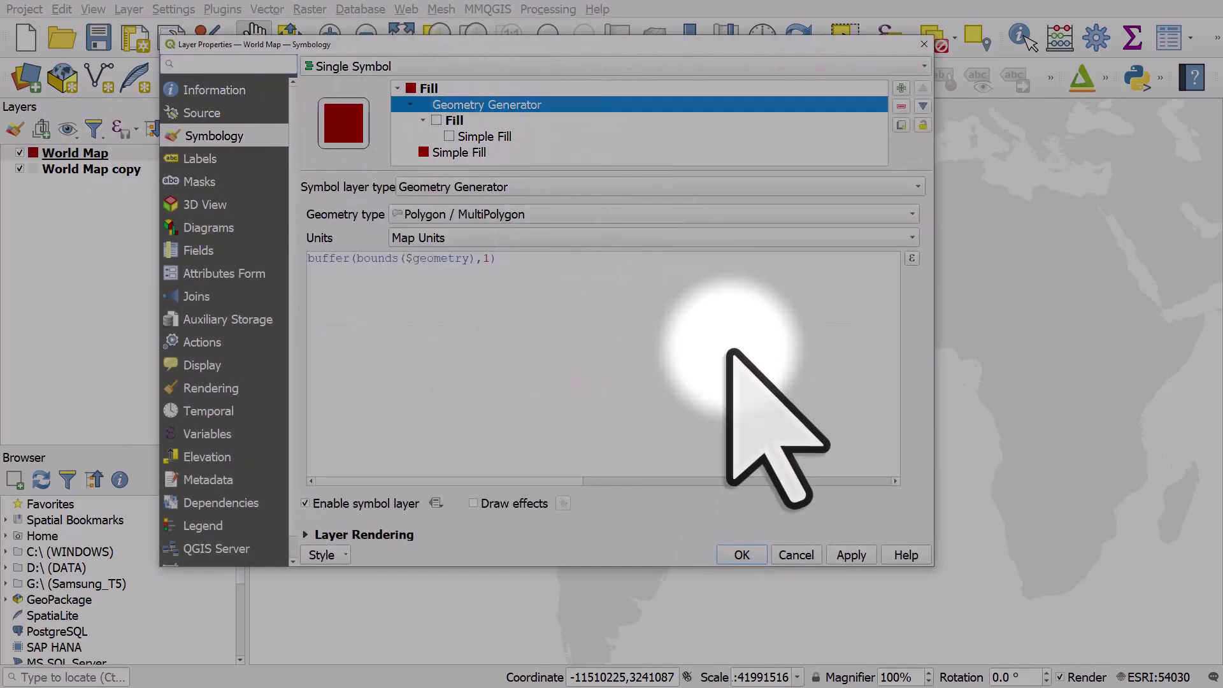
drag(933, 569, 762, 460)
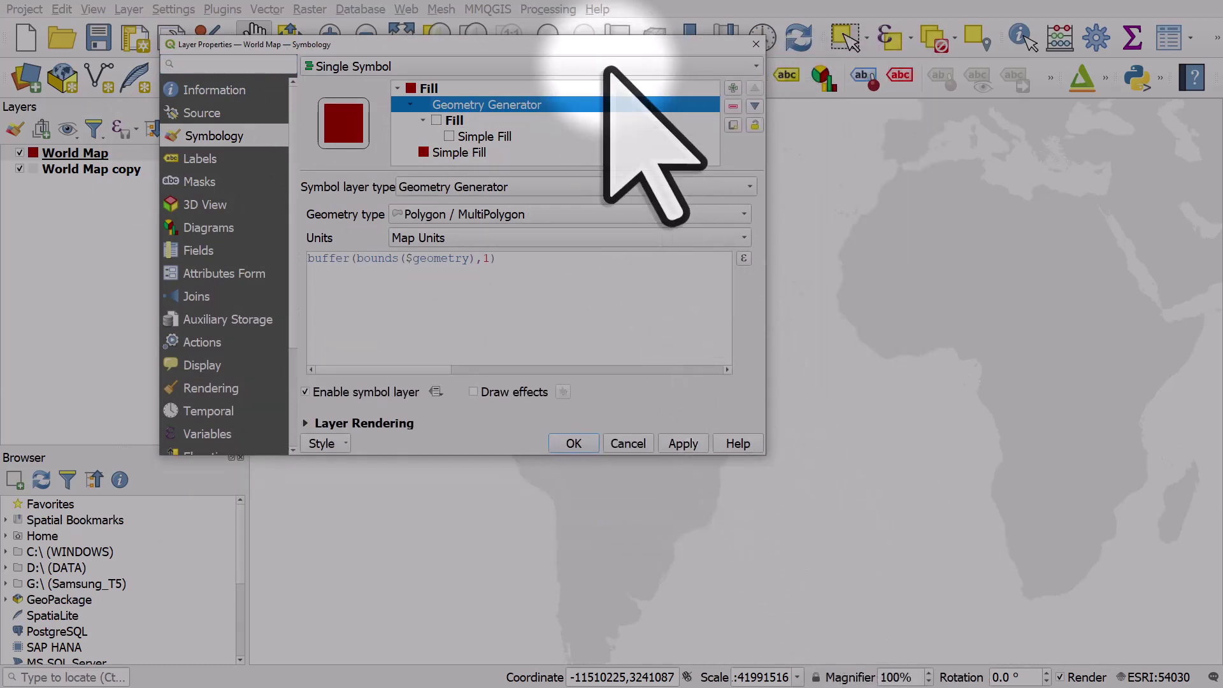
drag(602, 50, 1018, 61)
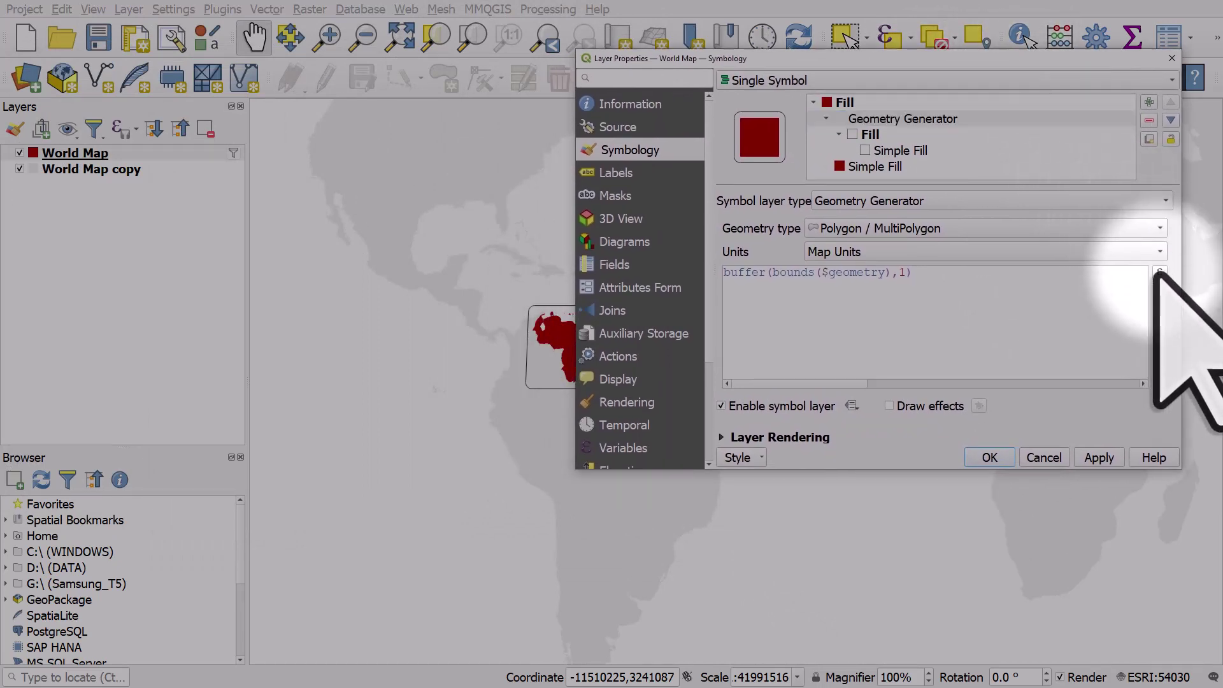
Edit the box expression to buffer(bounds($geometry),1,1,'flat','miter') and apply it
click(1159, 273)
click(509, 84)
text(buffer)
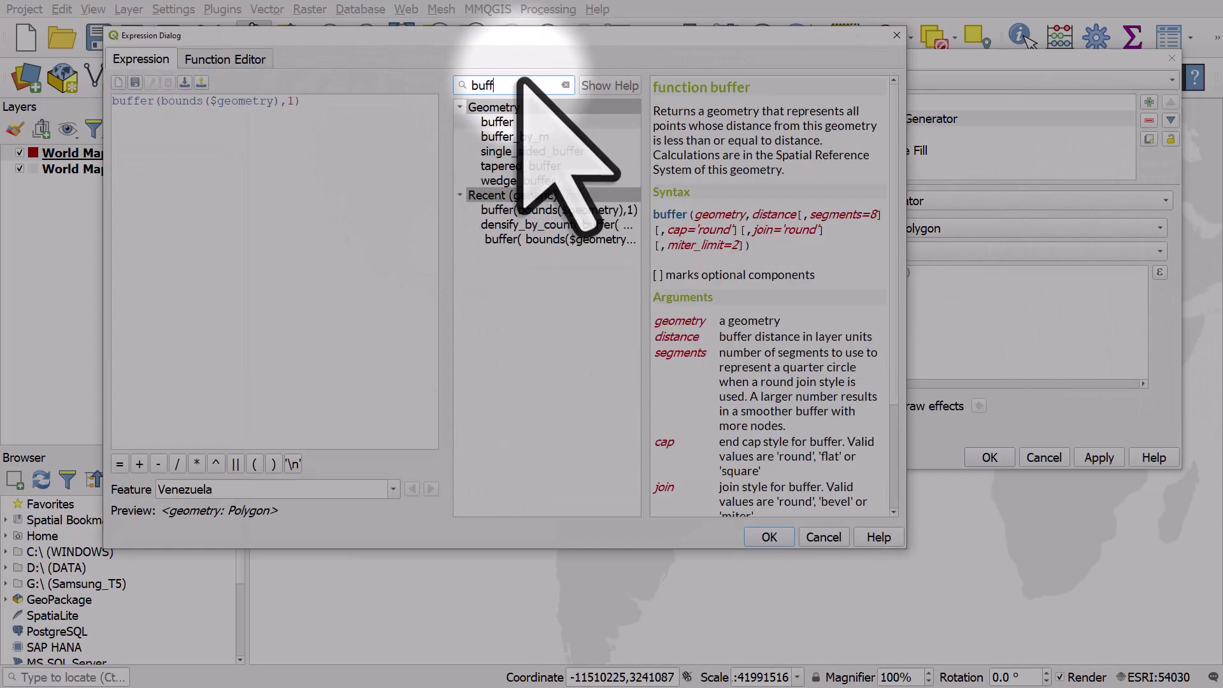
click(498, 121)
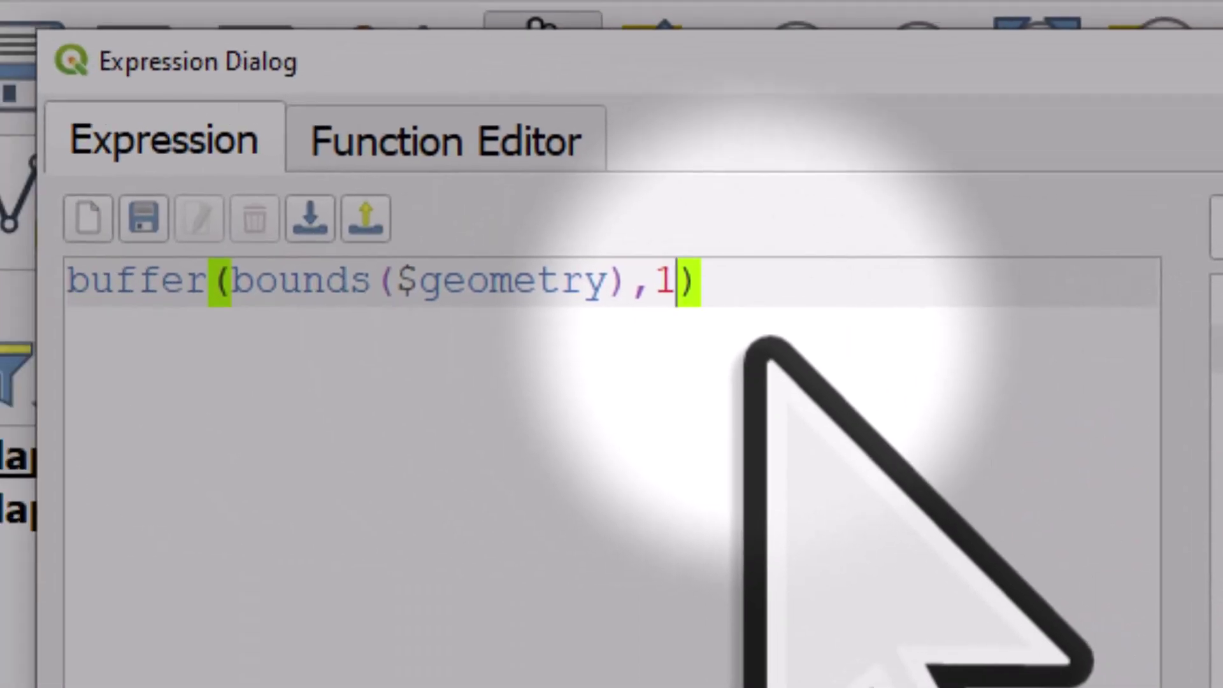
text(,1)
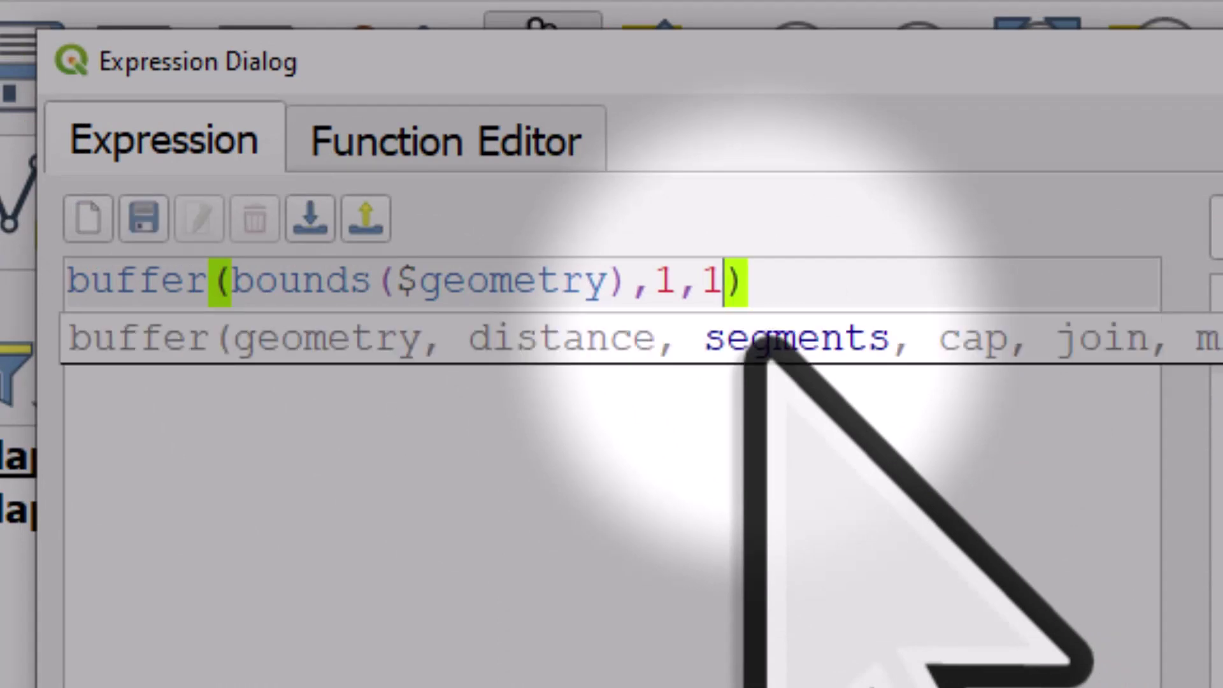
text(,'fl)
text(at',')
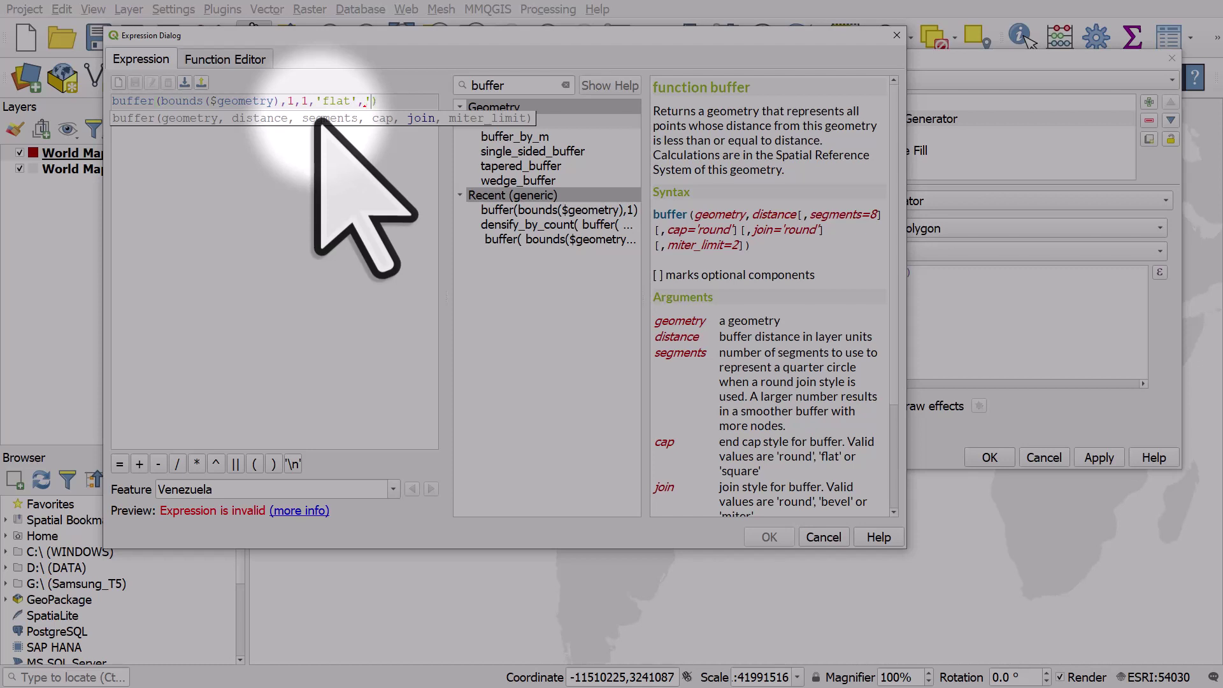
text(miter')
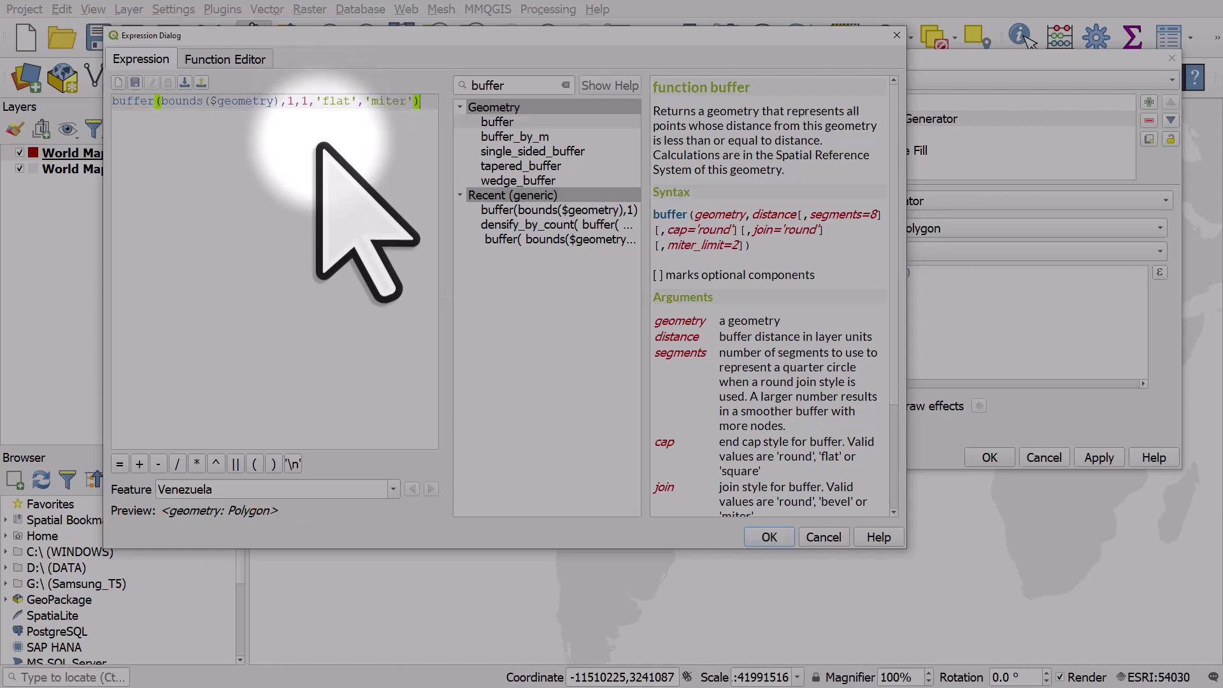
double_click(291, 102)
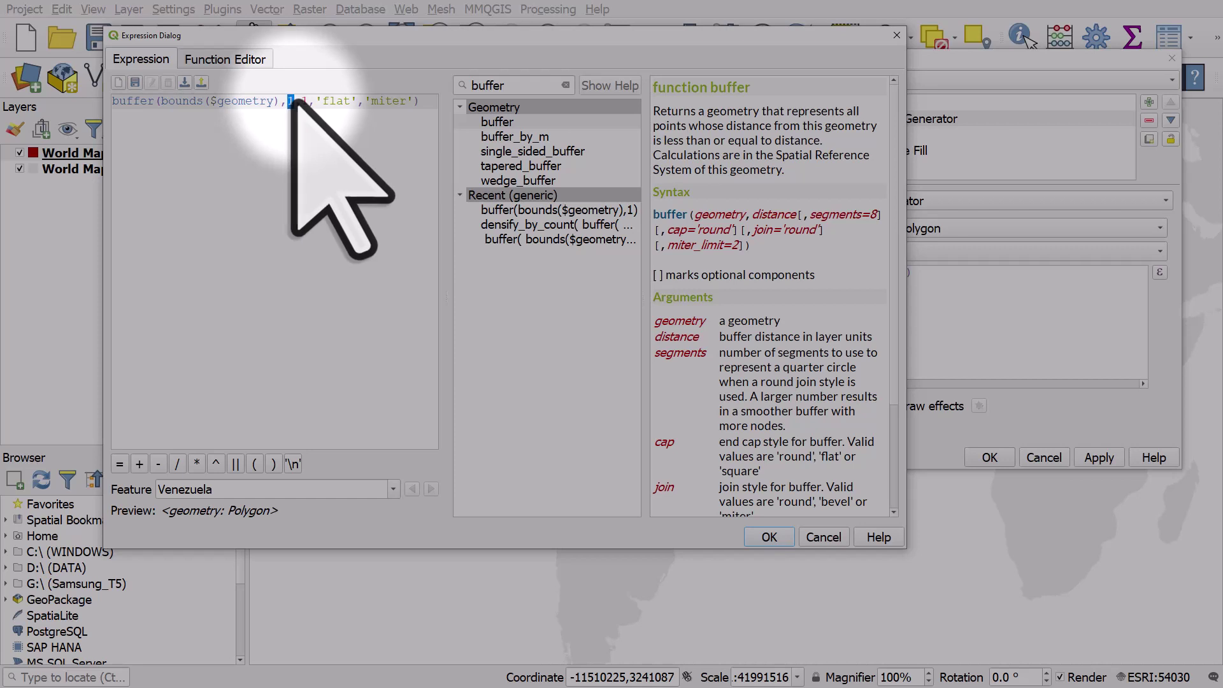
double_click(303, 101)
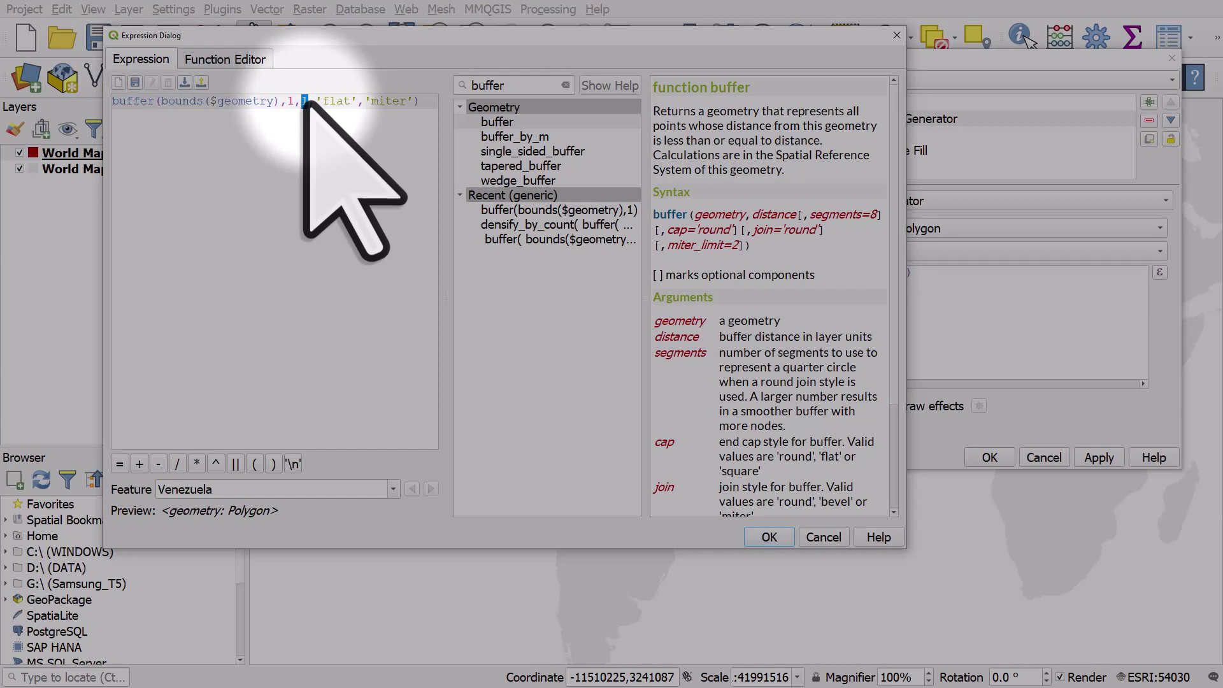
click(300, 100)
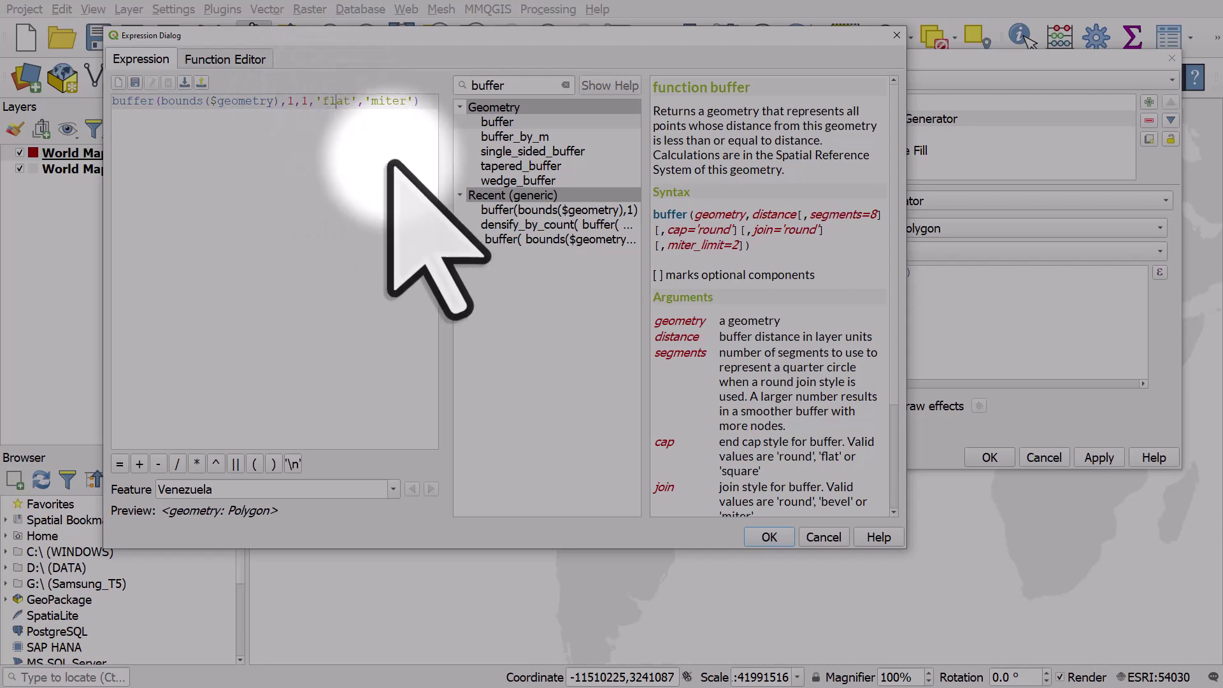
click(770, 537)
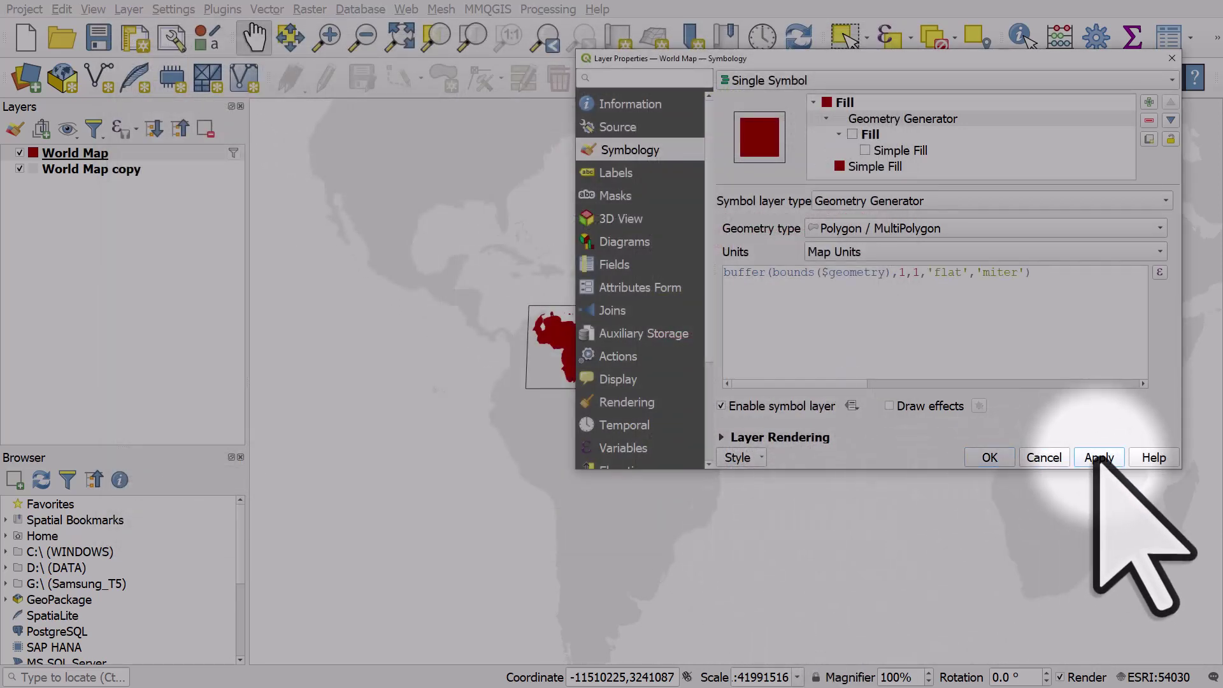
click(1097, 456)
Set the red country fill's stroke width to 0.1 mm and apply it
click(993, 457)
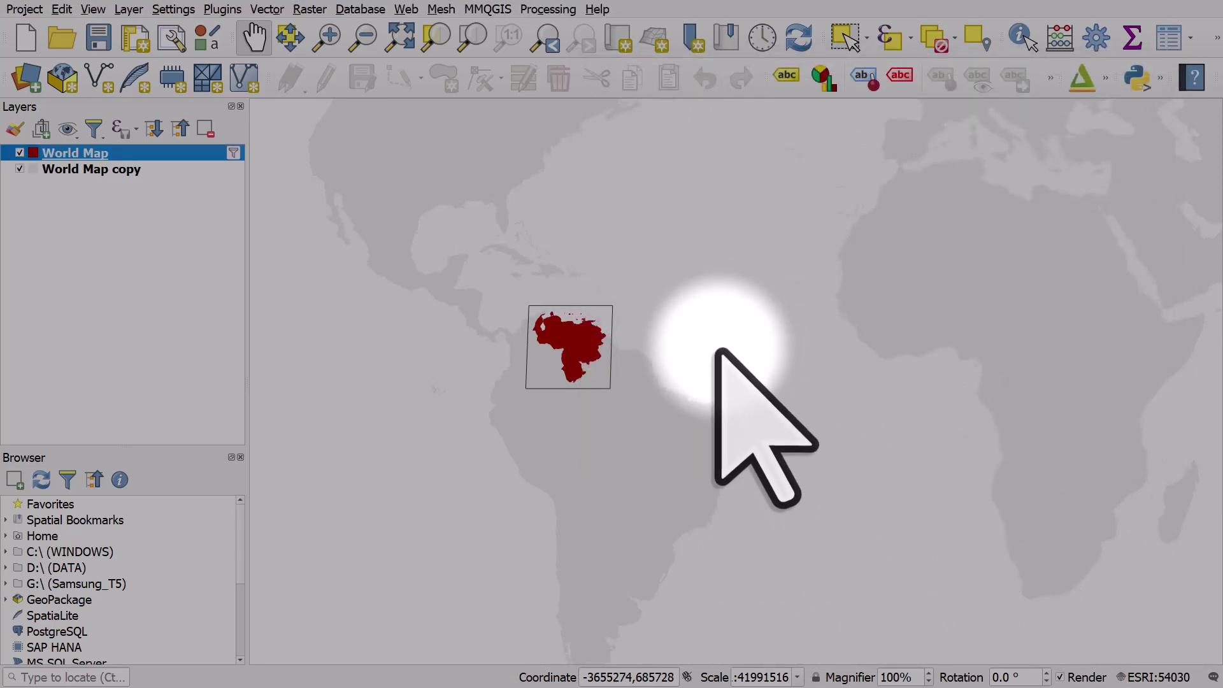
double_click(30, 157)
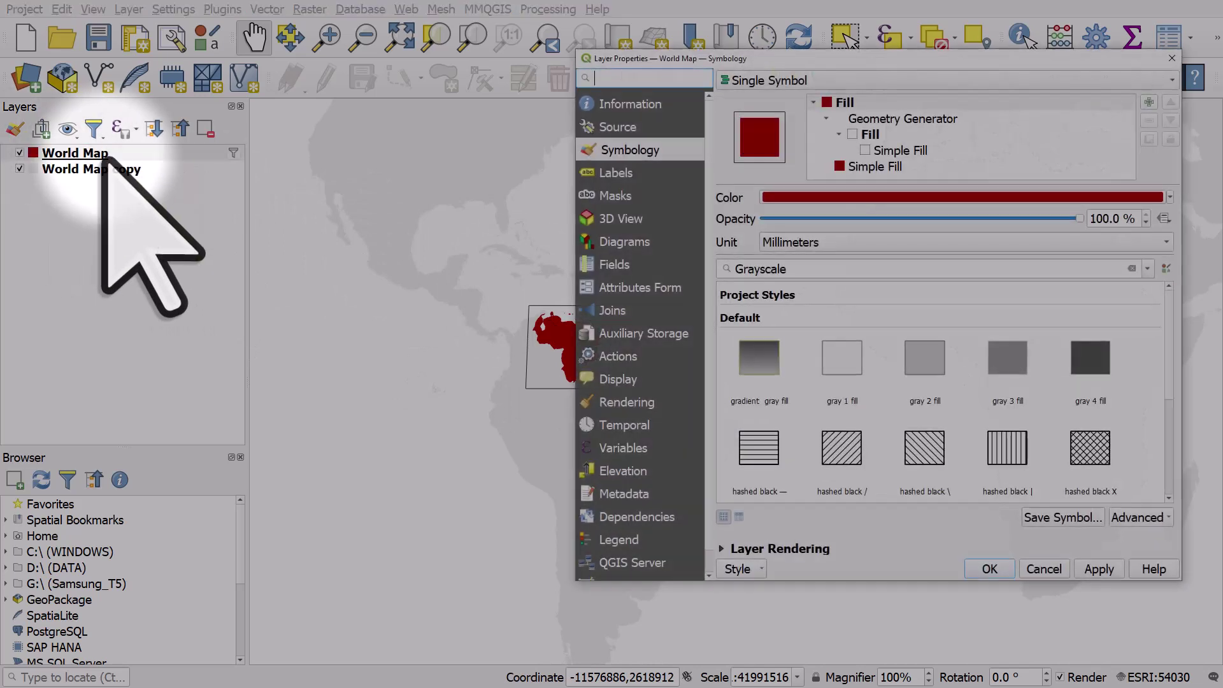
click(889, 168)
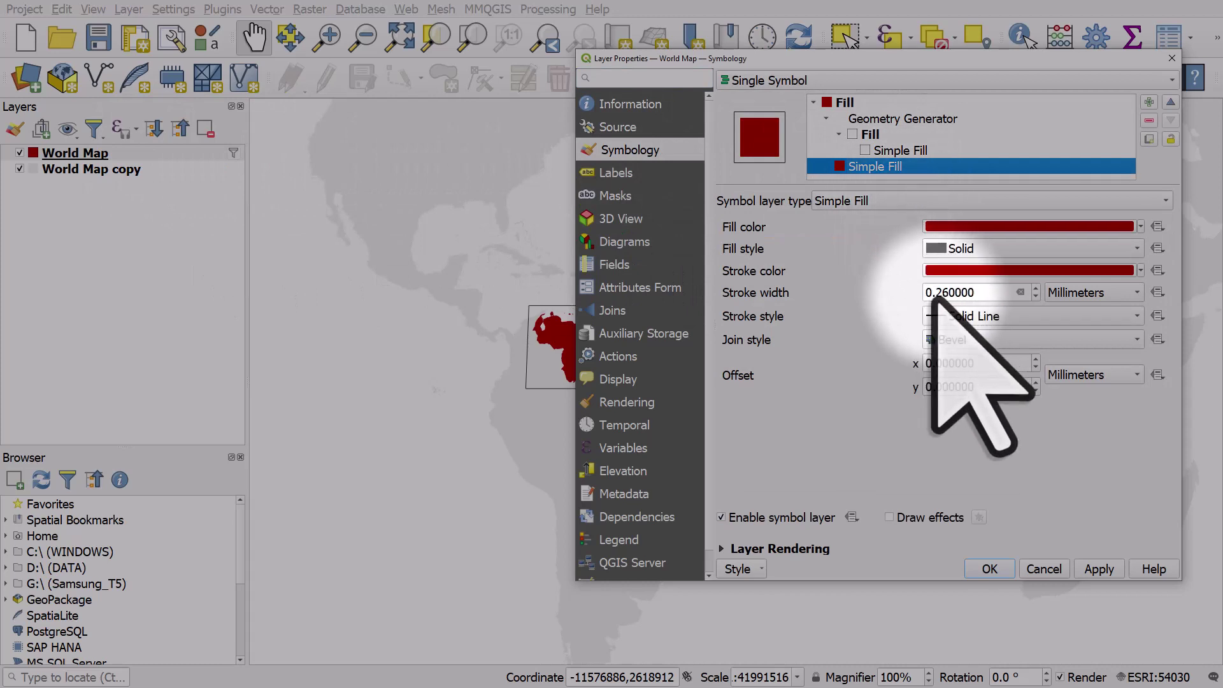
double_click(1027, 297)
text(1)
click(1107, 569)
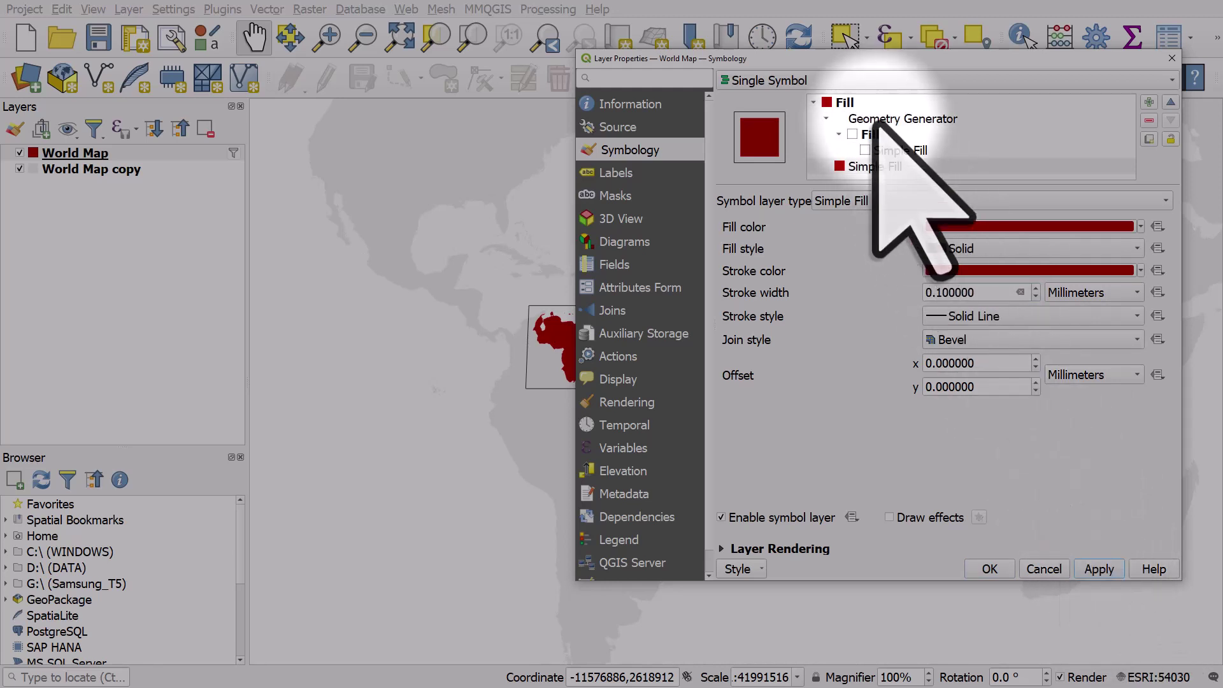
click(874, 121)
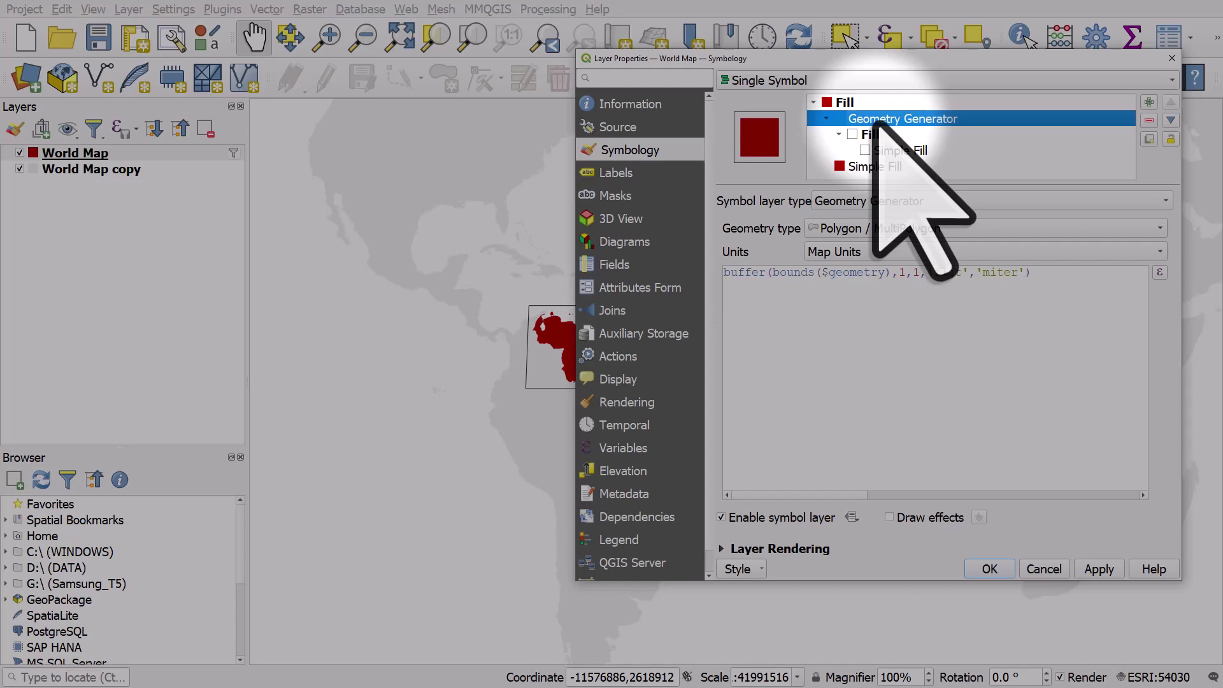
Wrap the box expression in densify_by_count(..., 100) and apply it
click(1160, 273)
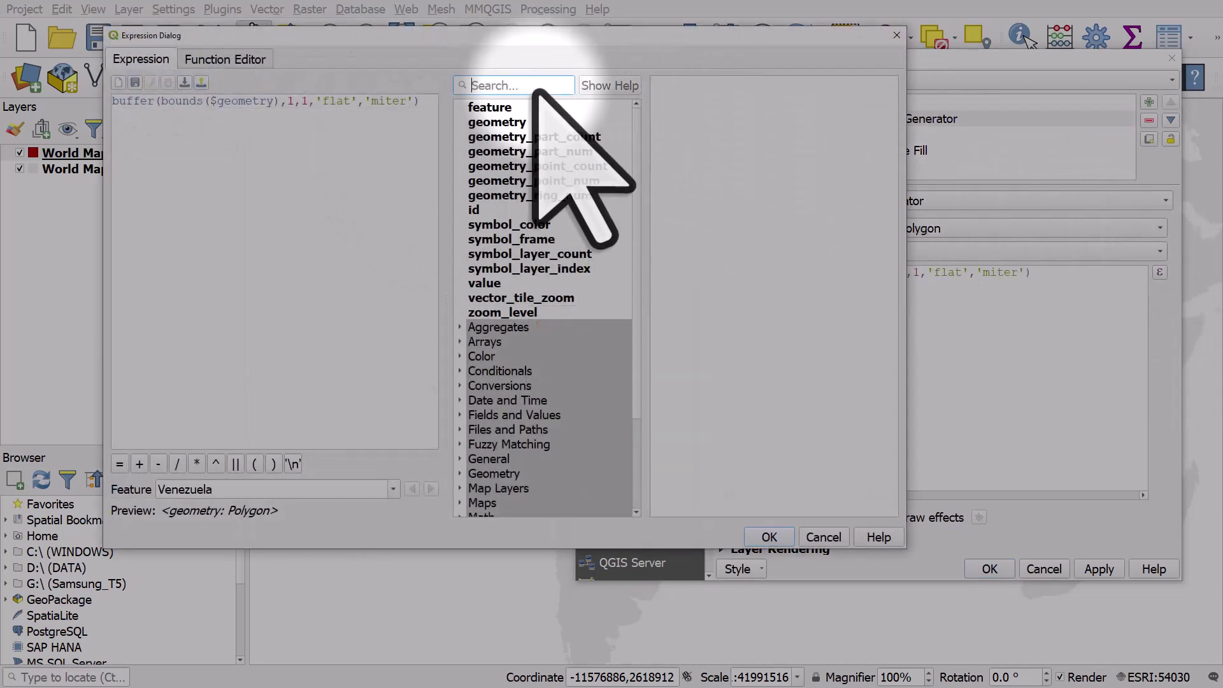
text(dens)
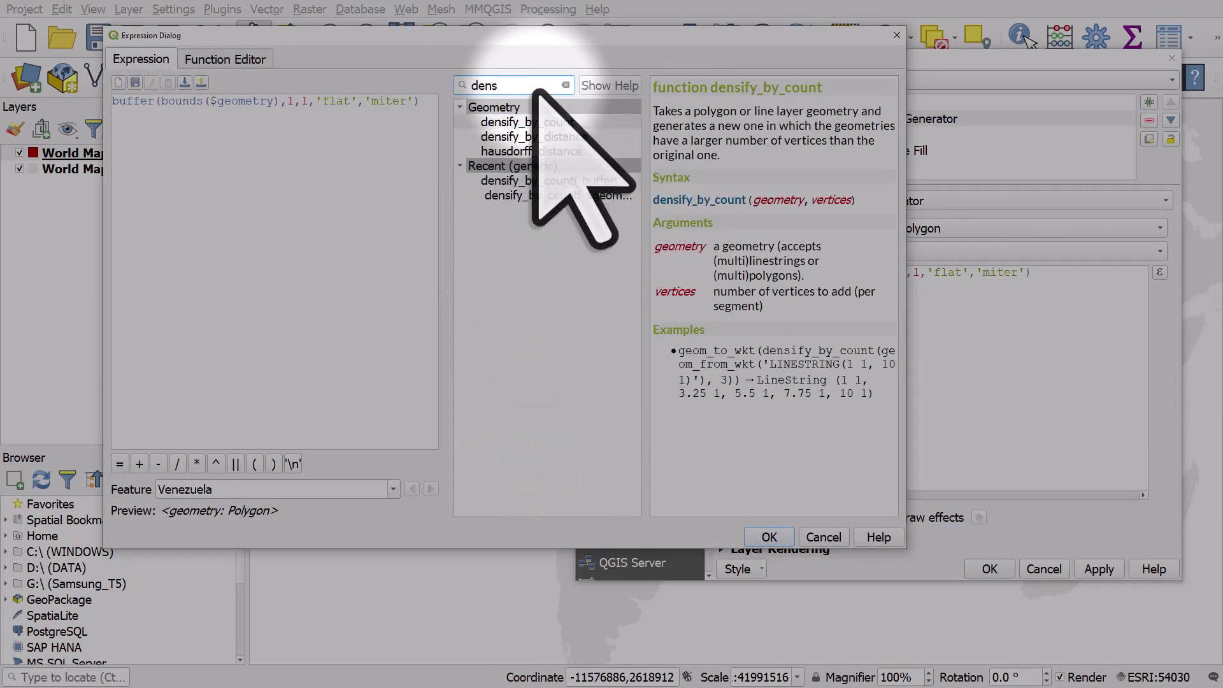
click(517, 124)
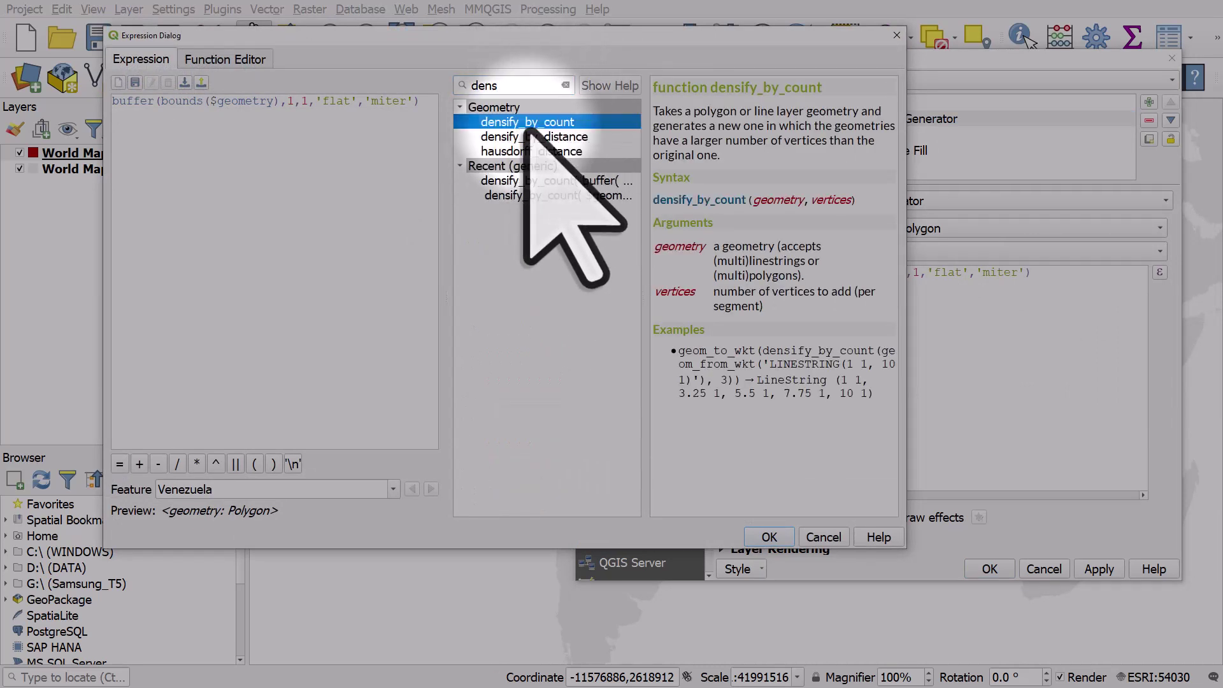
double_click(517, 124)
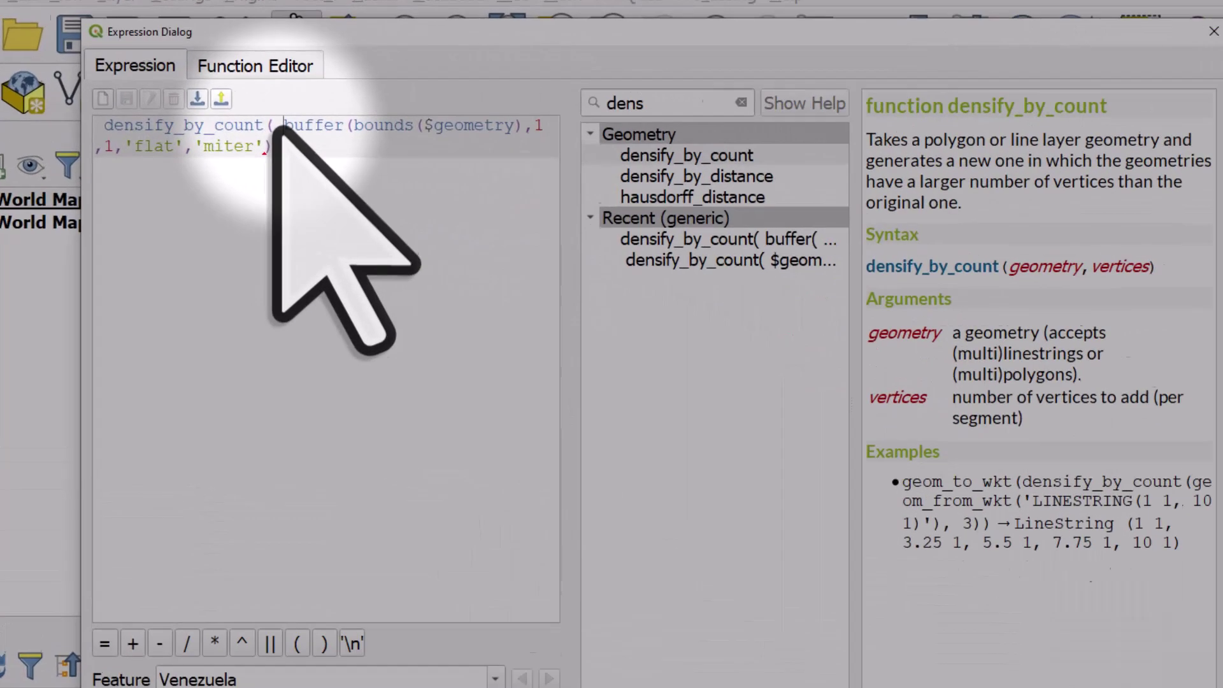
drag(235, 103, 114, 104)
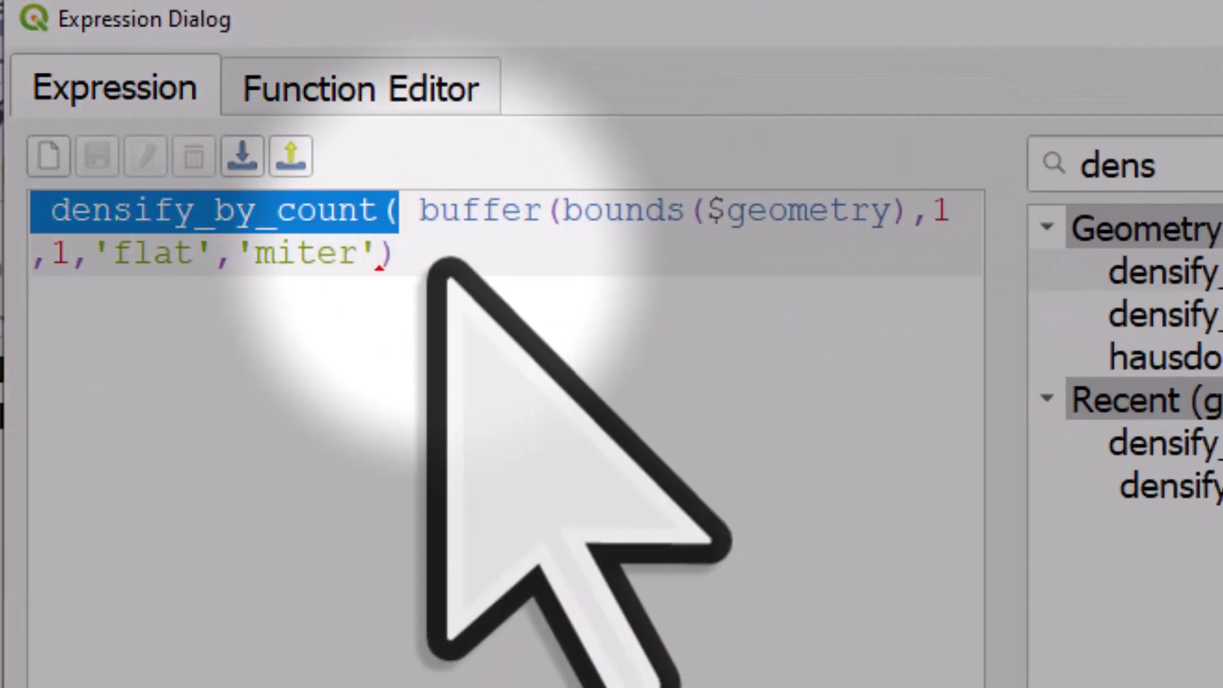
click(435, 263)
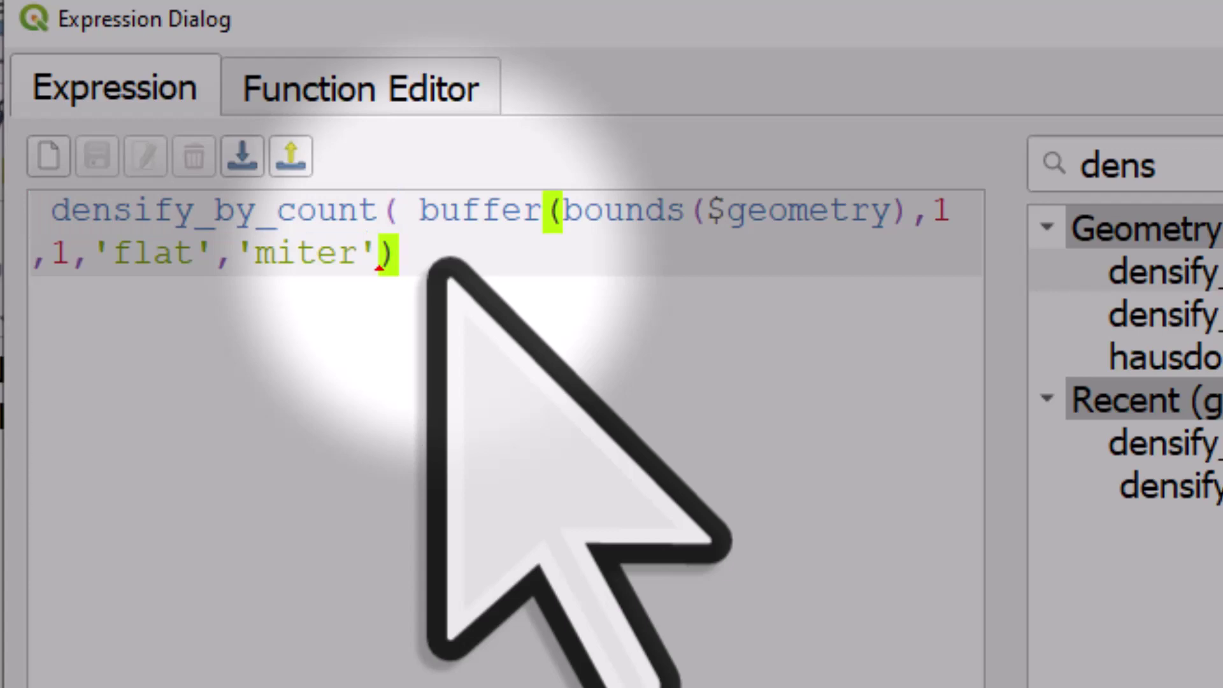
mouse_move(439, 265)
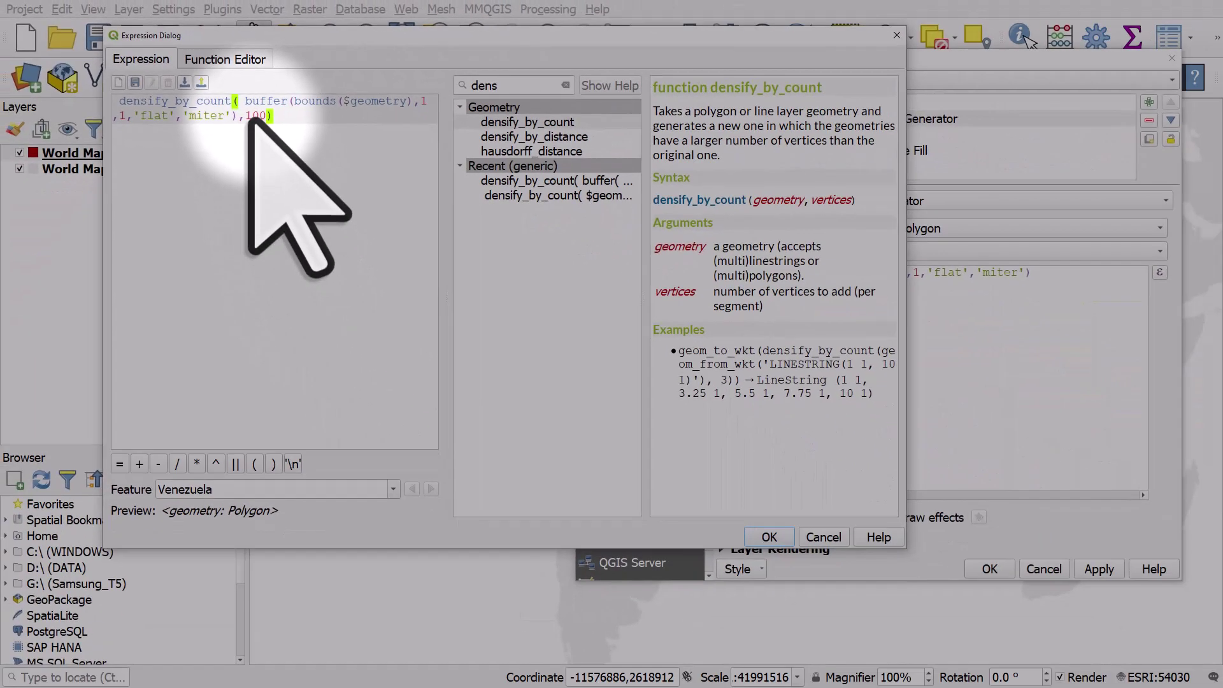
double_click(443, 258)
click(781, 538)
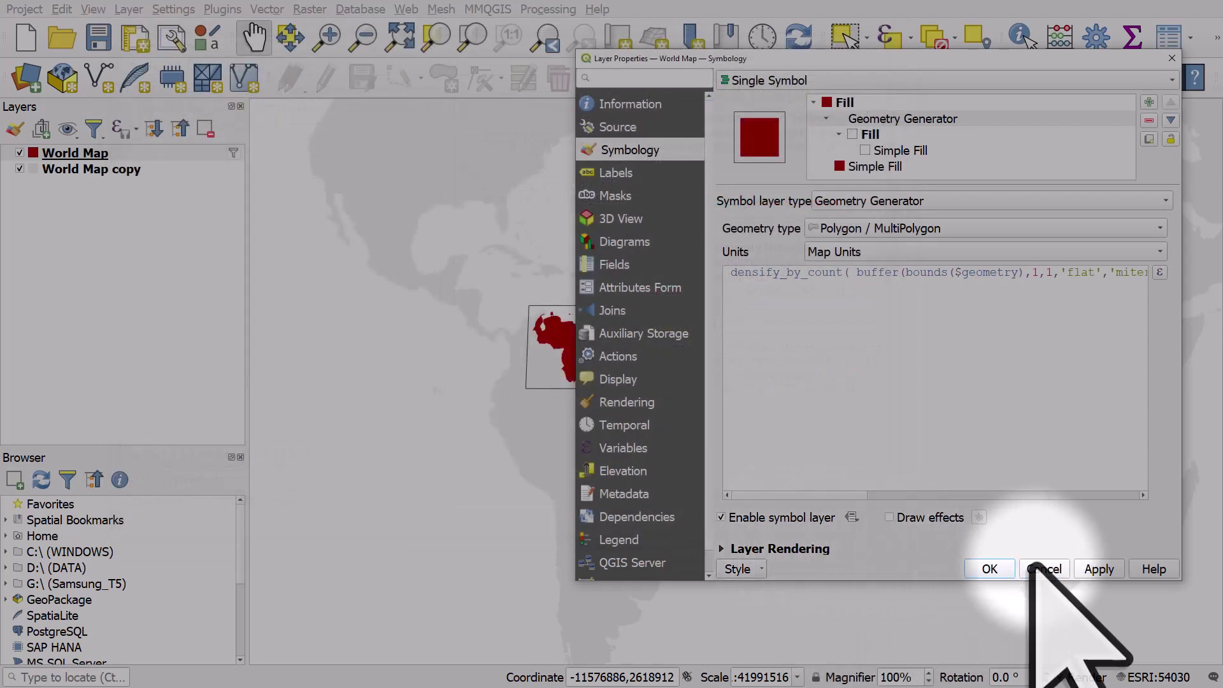
click(1100, 568)
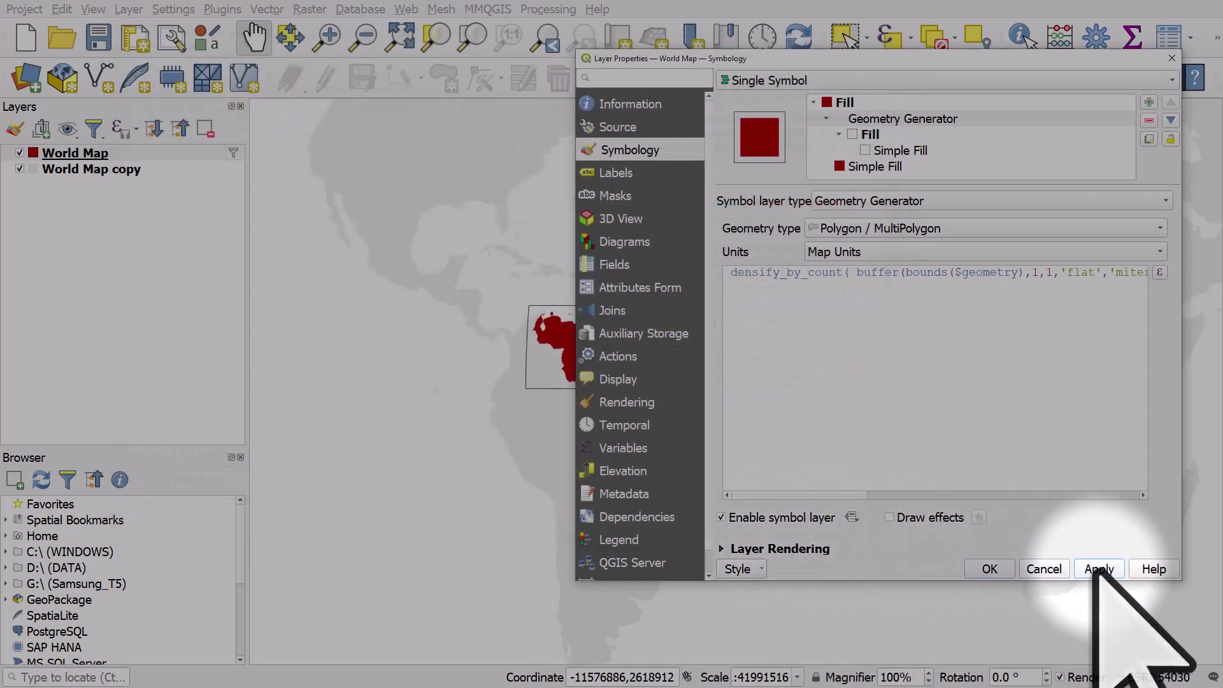
Close the World Map layer properties and check the map
click(991, 568)
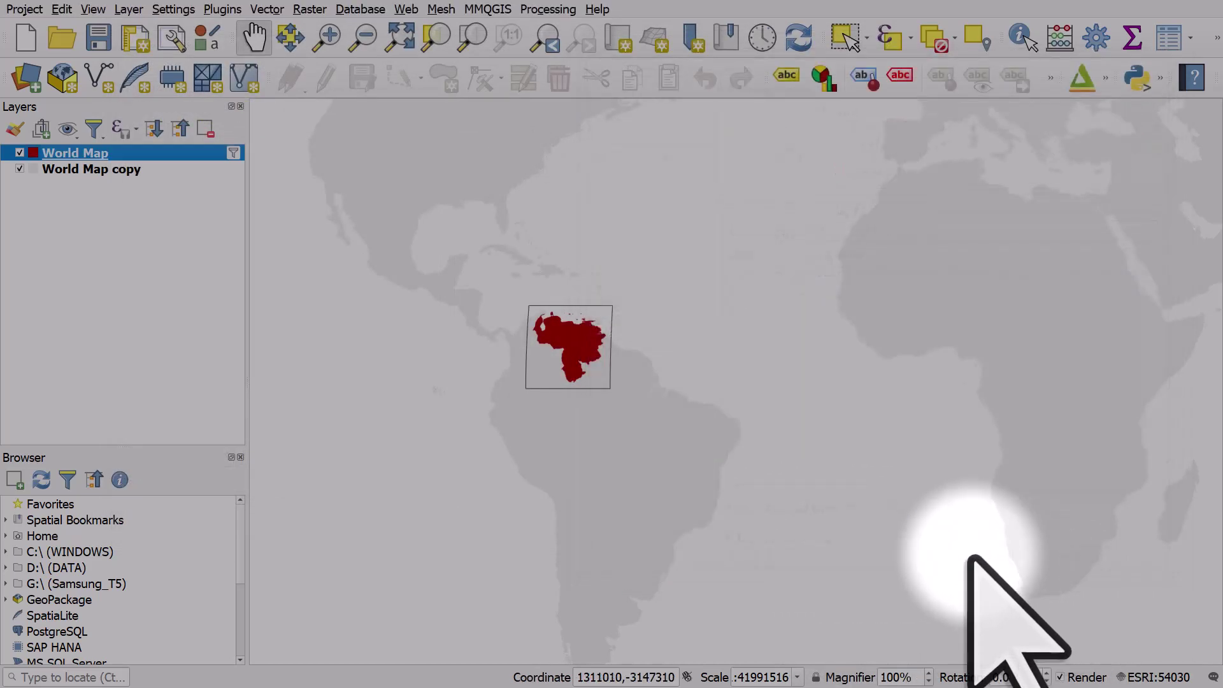
scroll(586, 350, up, 1)
scroll(581, 350, down, 1)
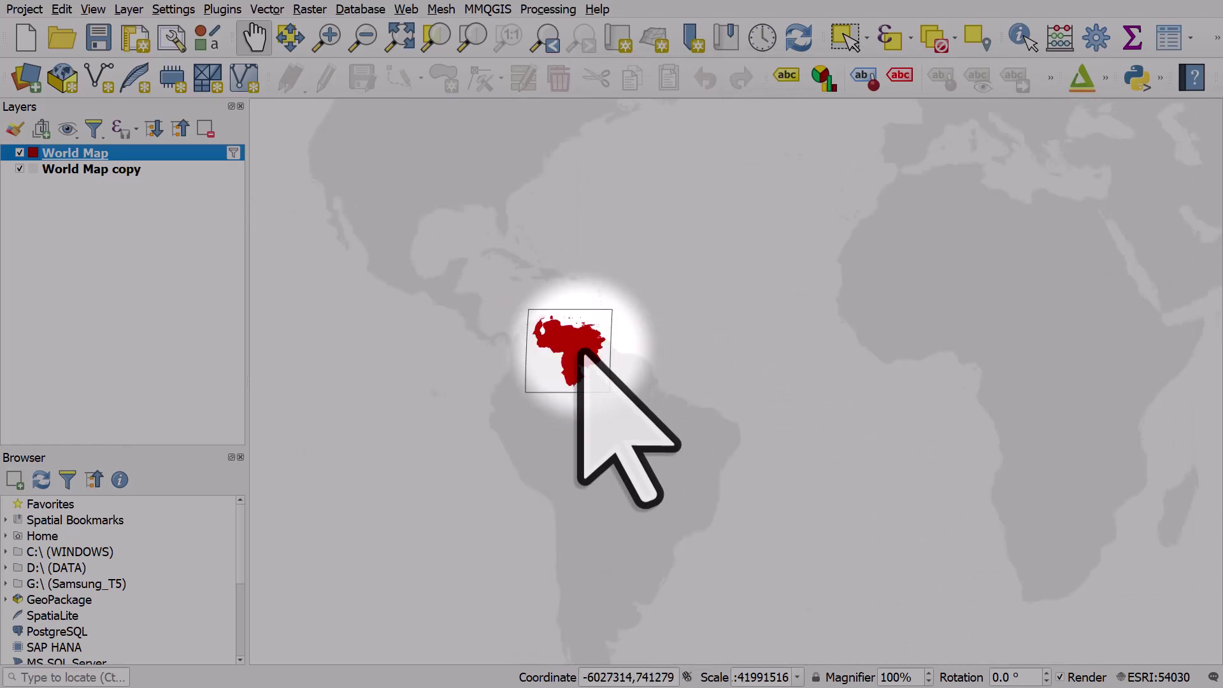
Reproject the project to World_Winkel_Tripel_NGS
click(1161, 679)
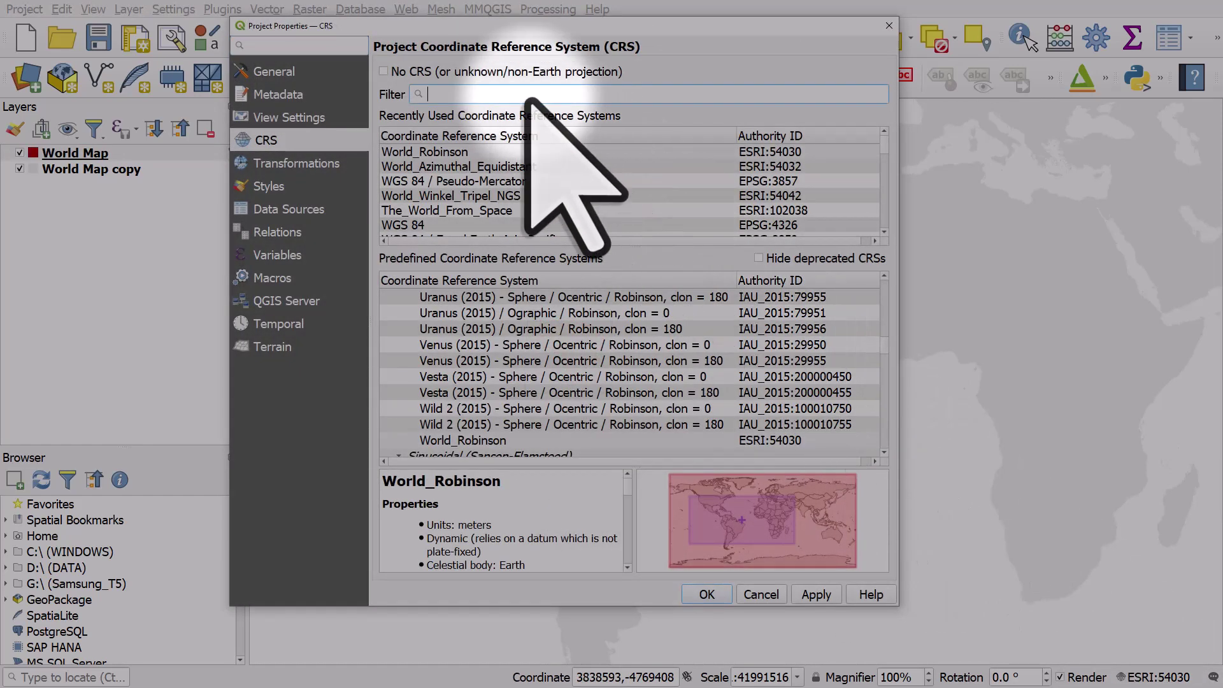
text(winkel)
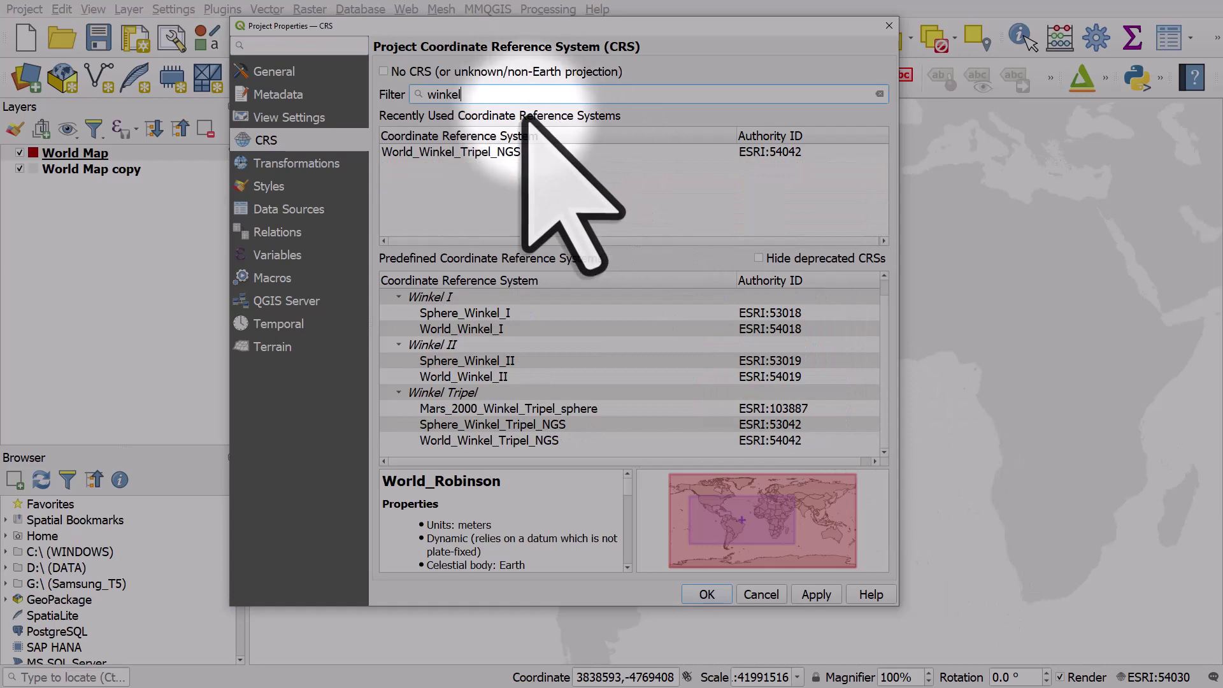
click(521, 153)
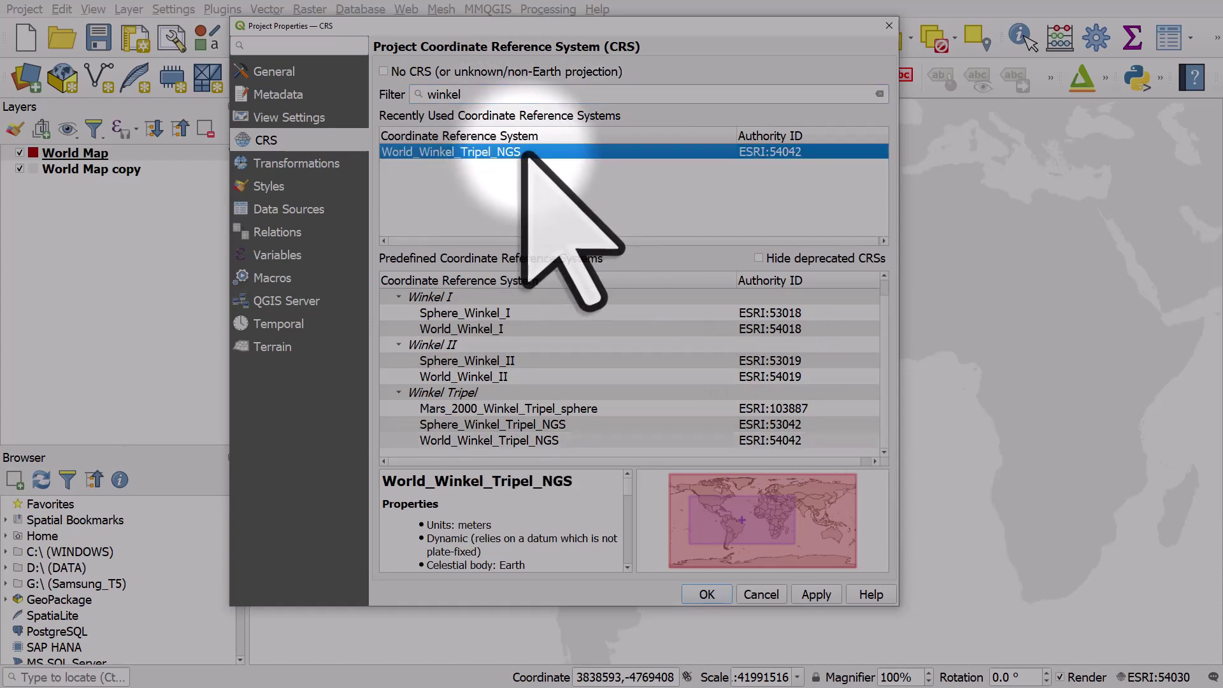
click(449, 440)
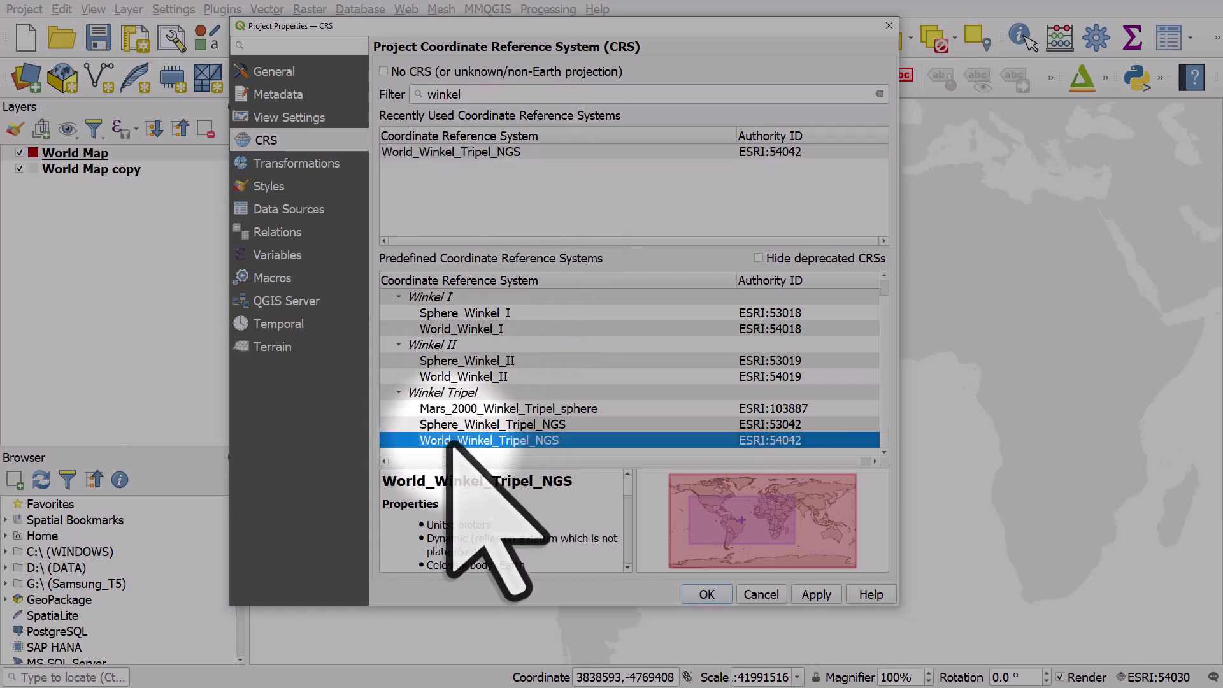
click(708, 594)
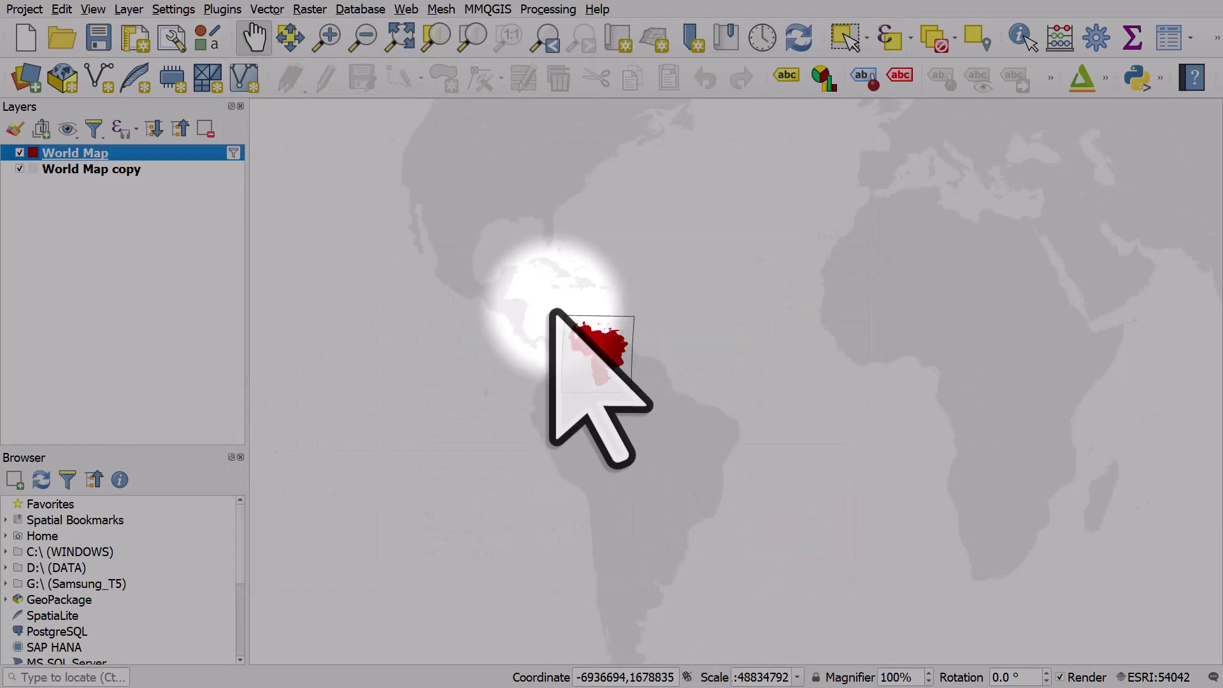
Try The_World_From_Space orthographic globe projection (ESRI:102038)
click(1150, 676)
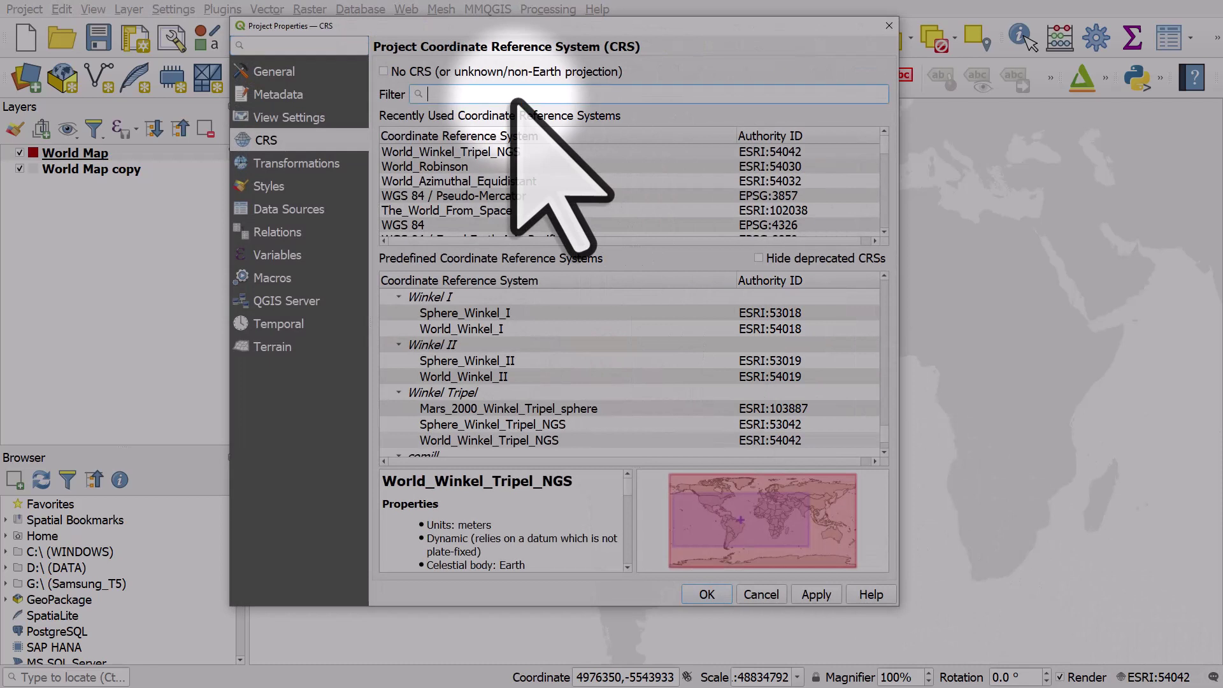
text(world fr)
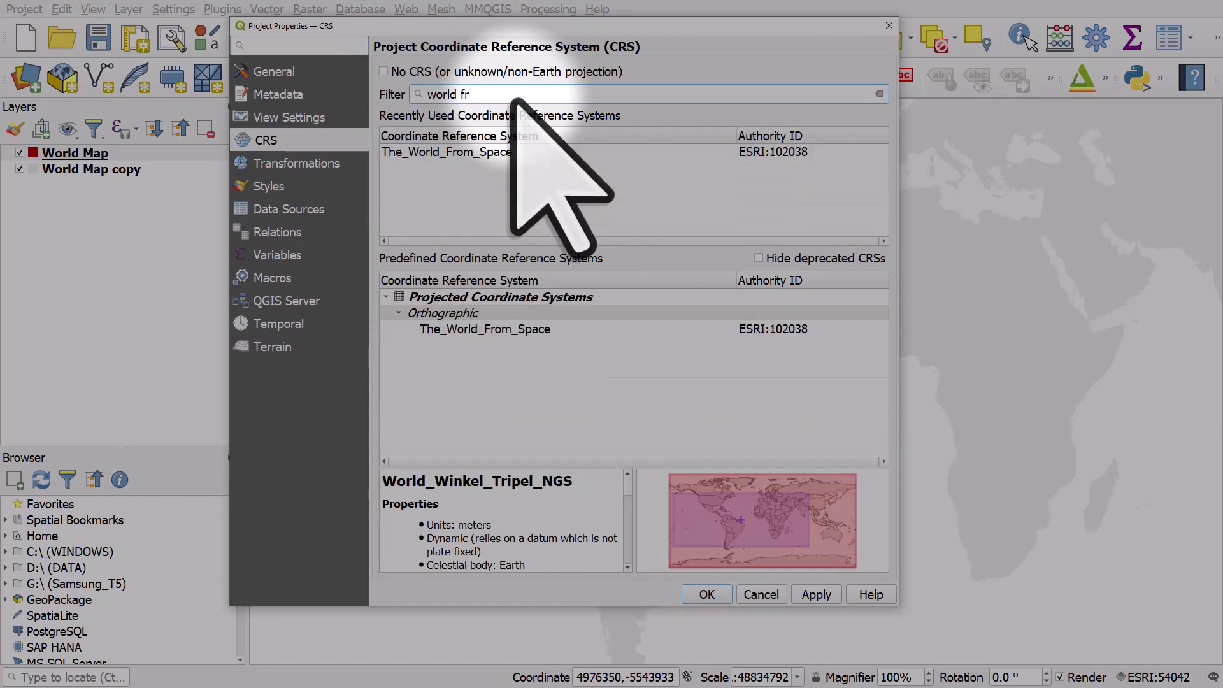
click(491, 152)
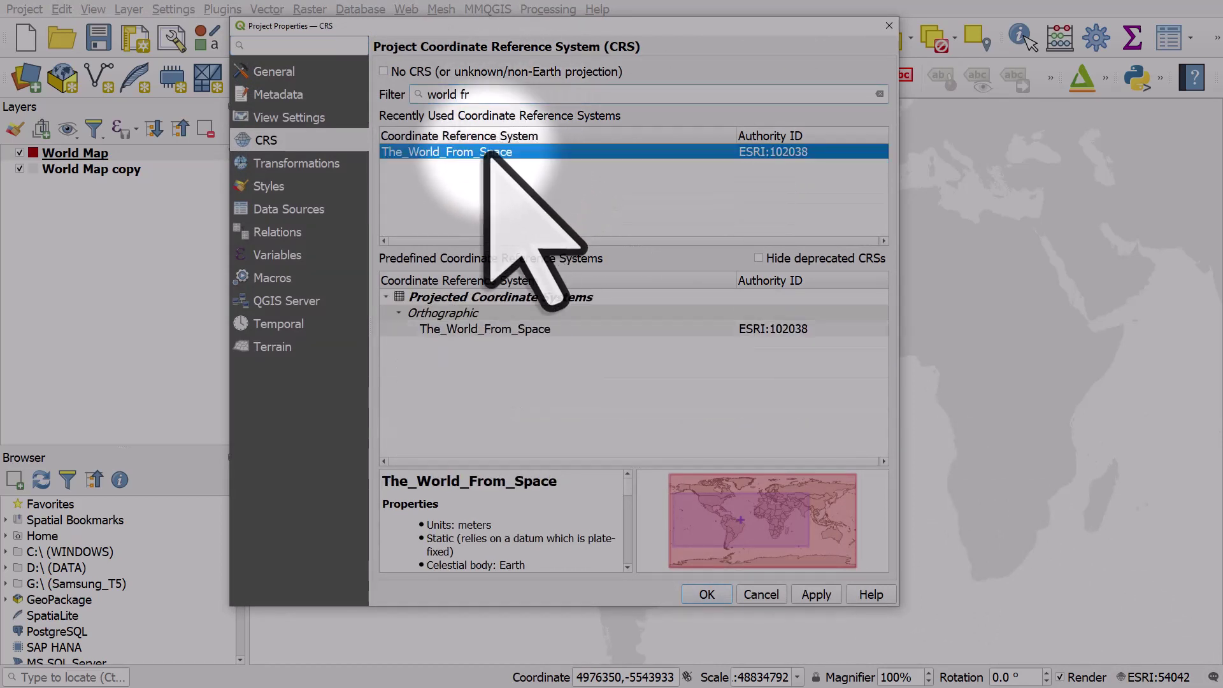
click(485, 329)
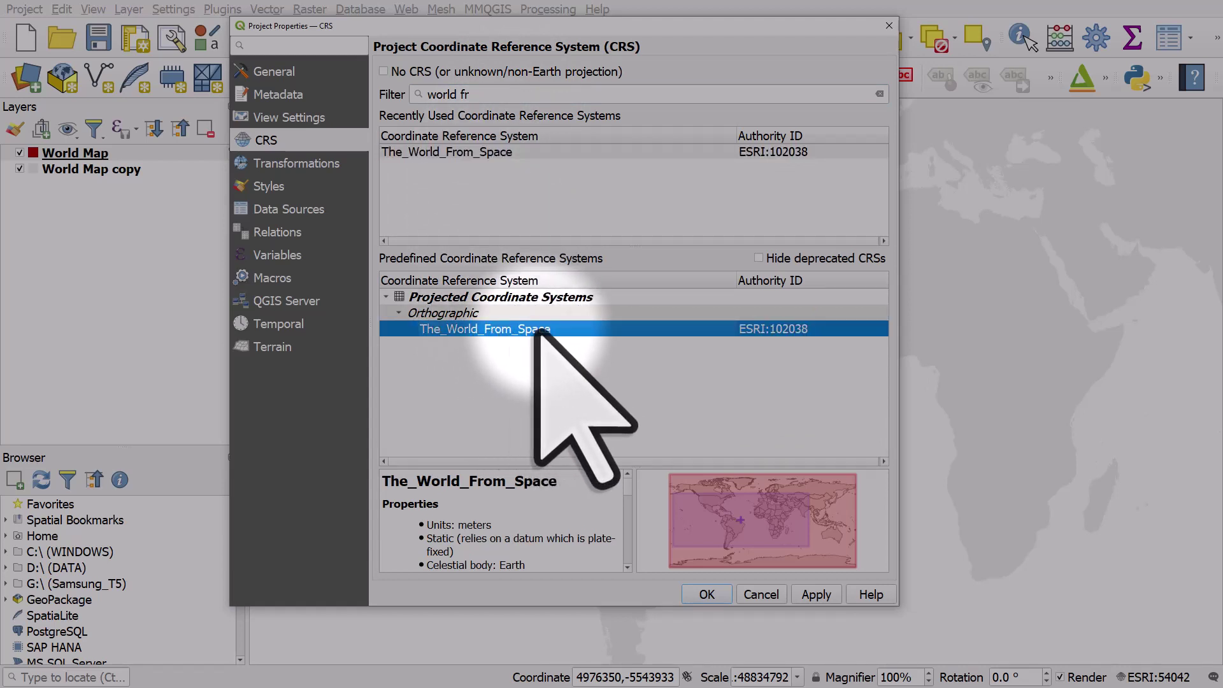
click(707, 594)
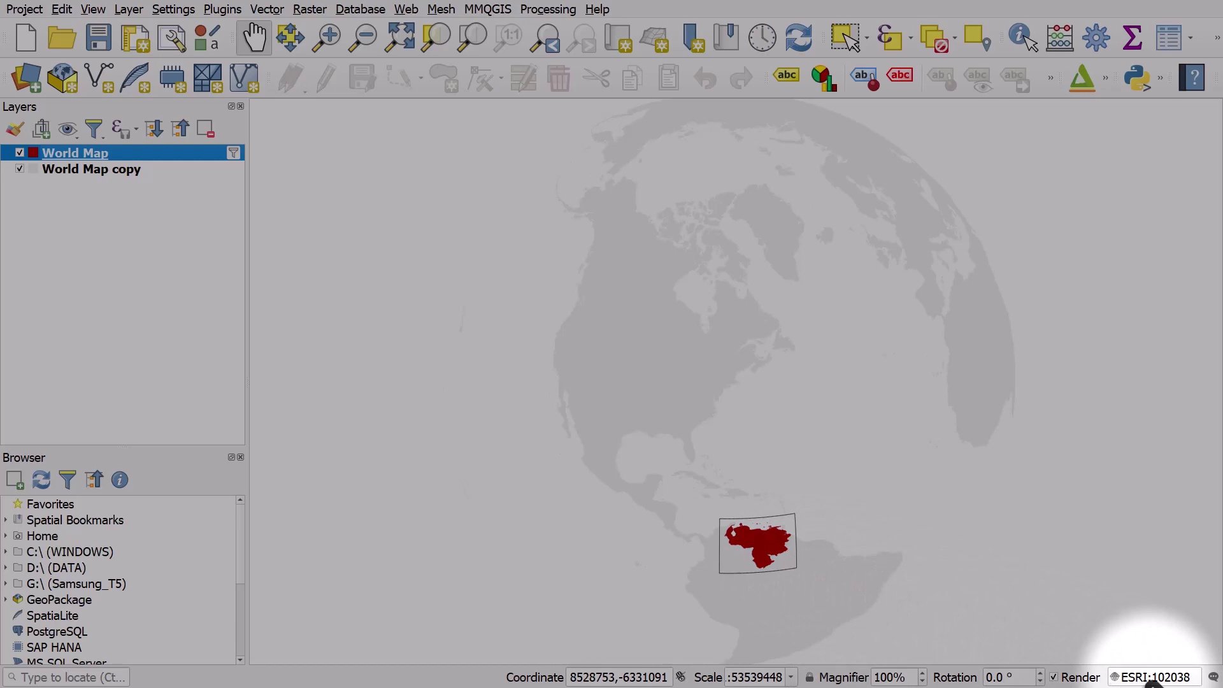
Switch the project back to World_Robinson (ESRI:54030) from the recent projections
click(1153, 677)
click(455, 166)
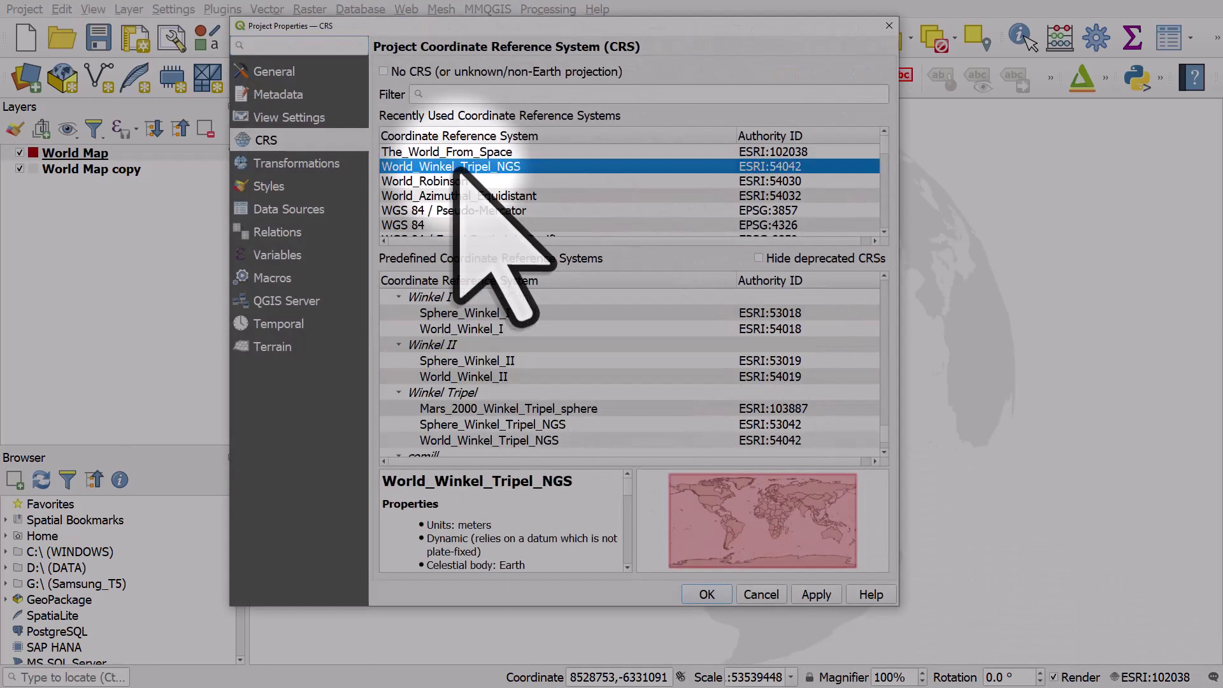
click(456, 180)
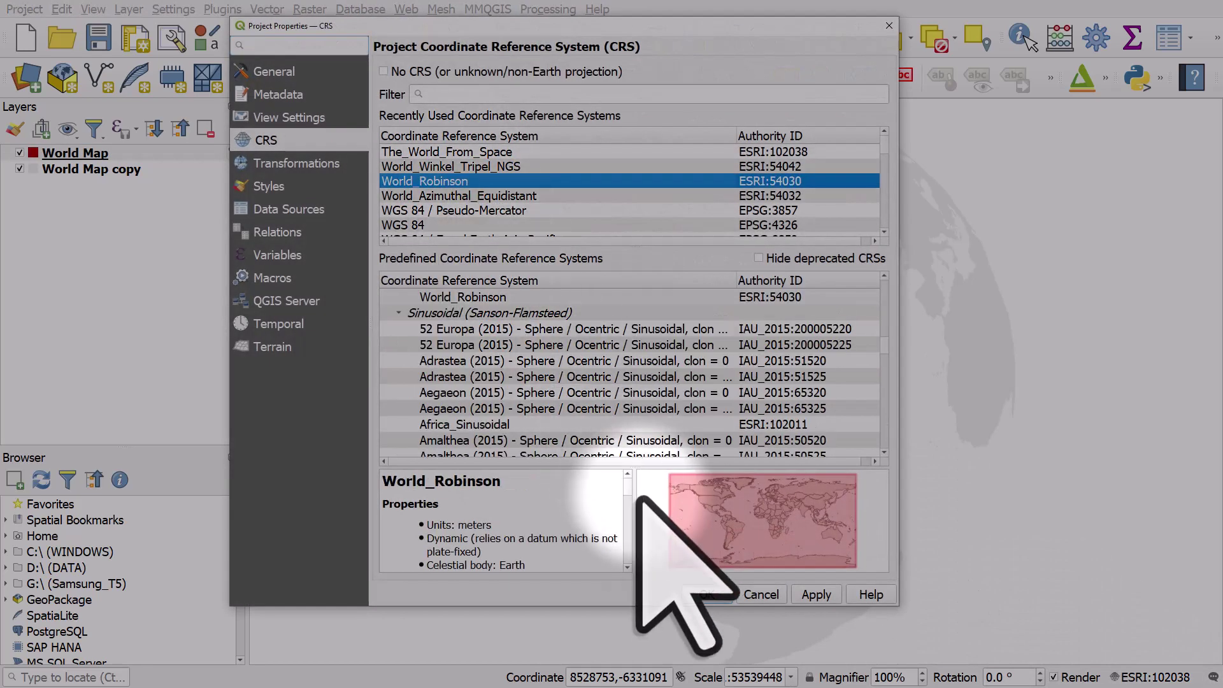
click(704, 595)
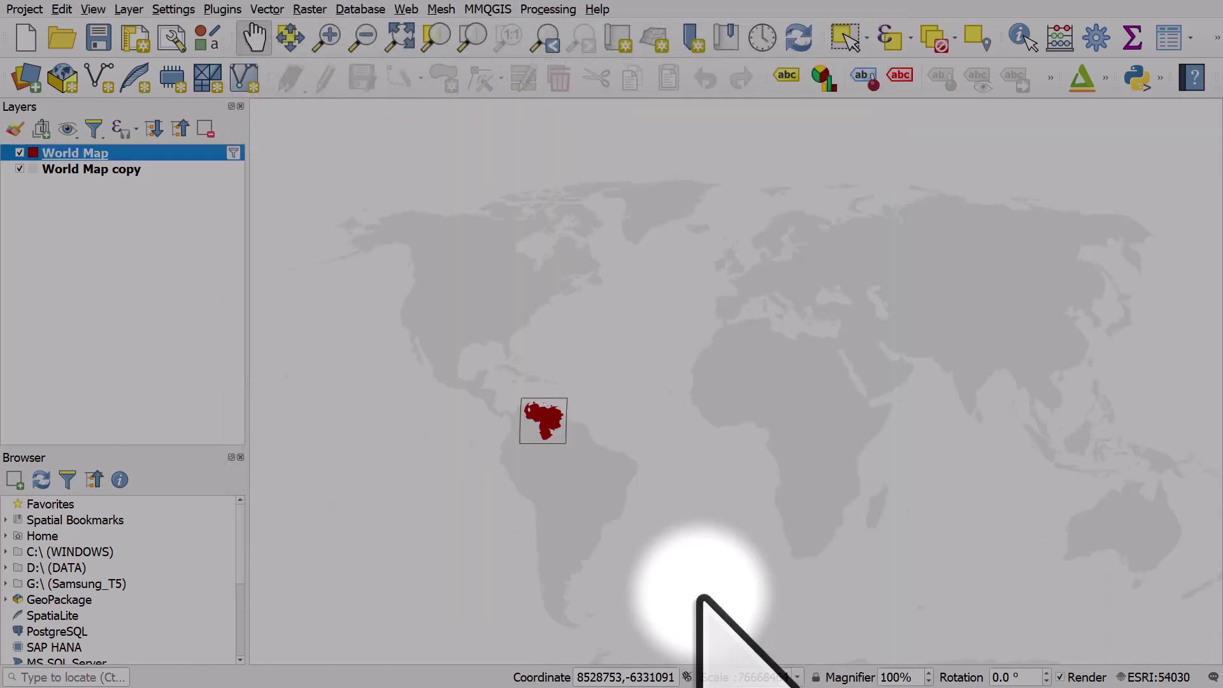
Raise the Venezuela box's geometry generator buffer distance from 1 to 2 and apply
scroll(541, 442, up, 1)
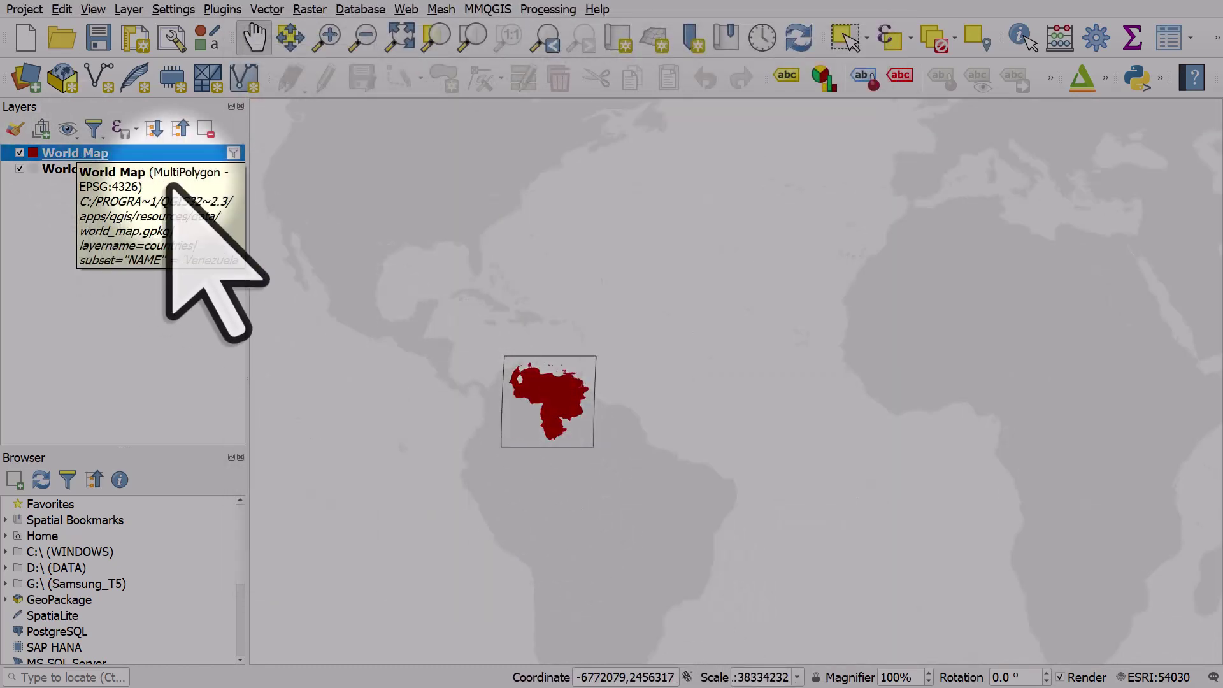
drag(523, 290, 812, 307)
double_click(60, 155)
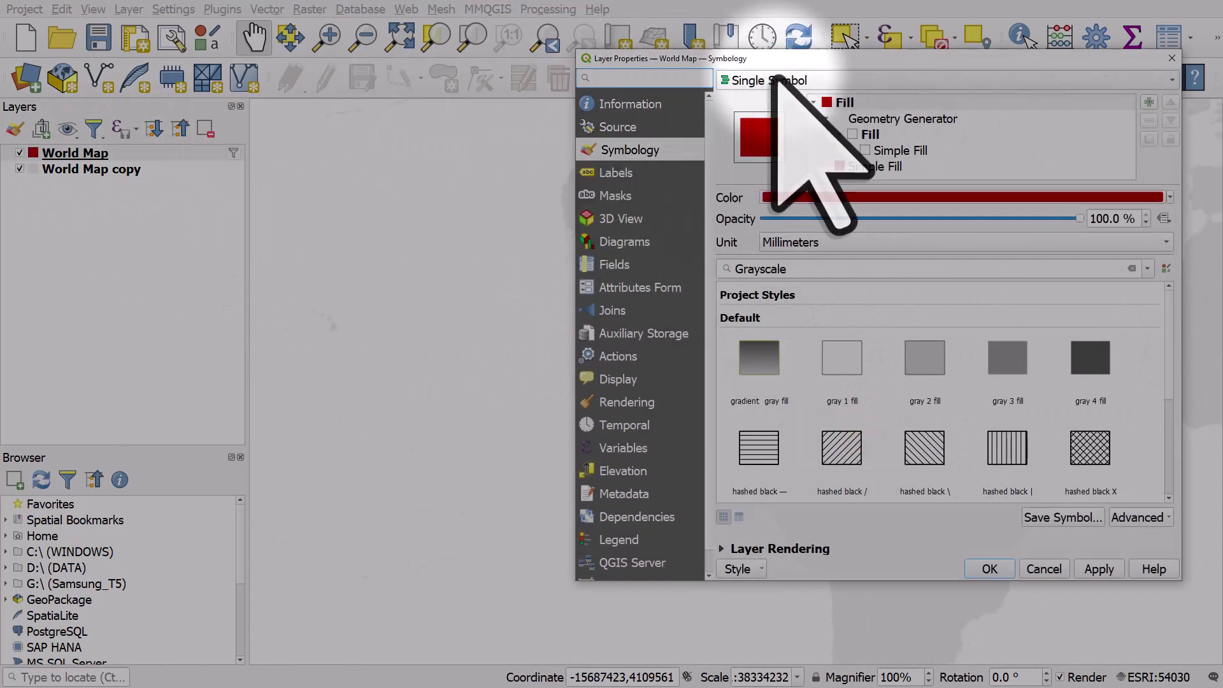
drag(918, 58, 342, 40)
click(325, 100)
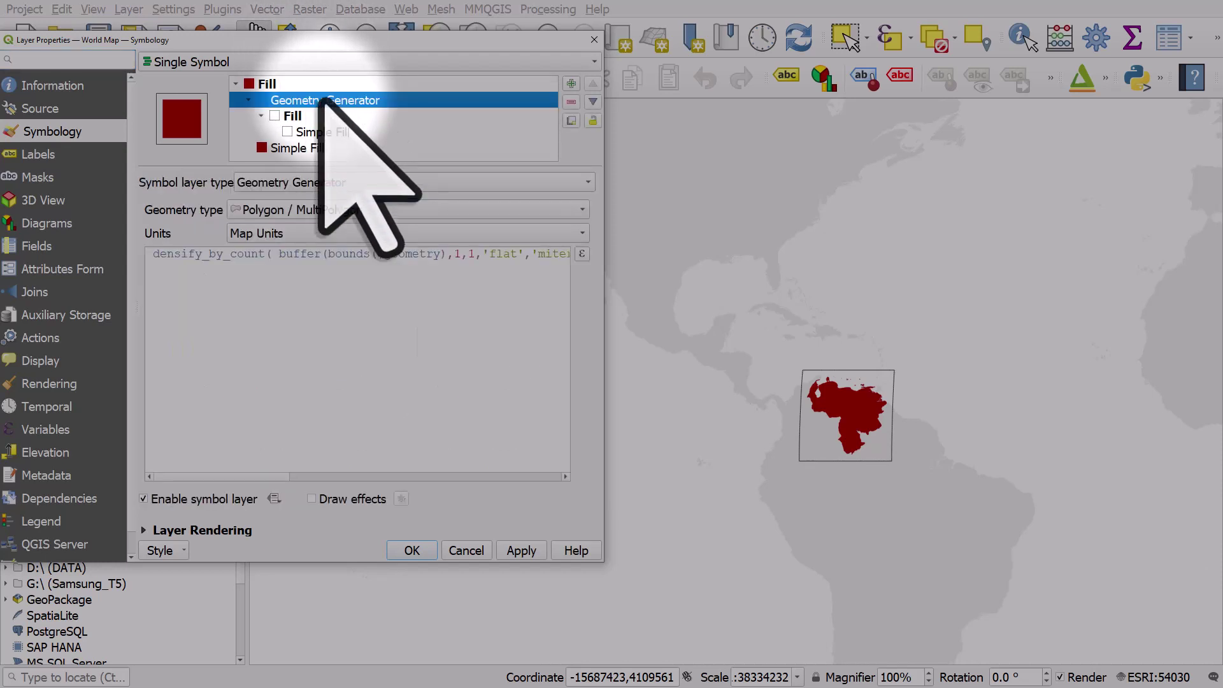
double_click(457, 254)
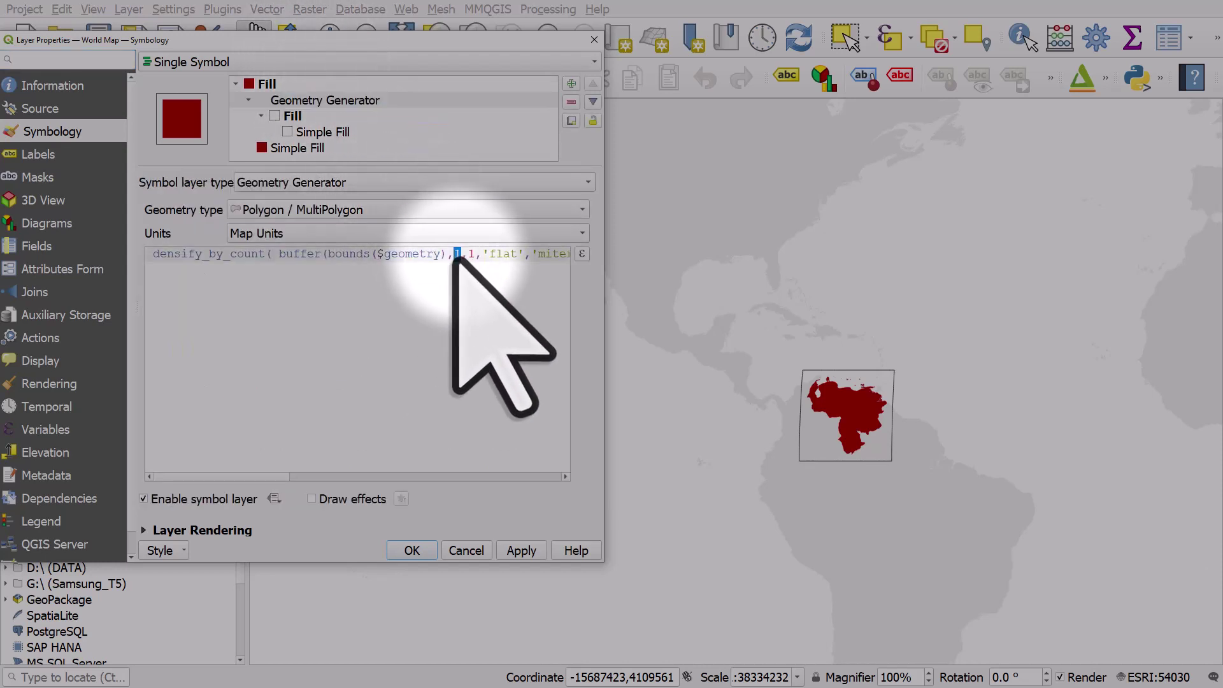
text(2)
click(514, 550)
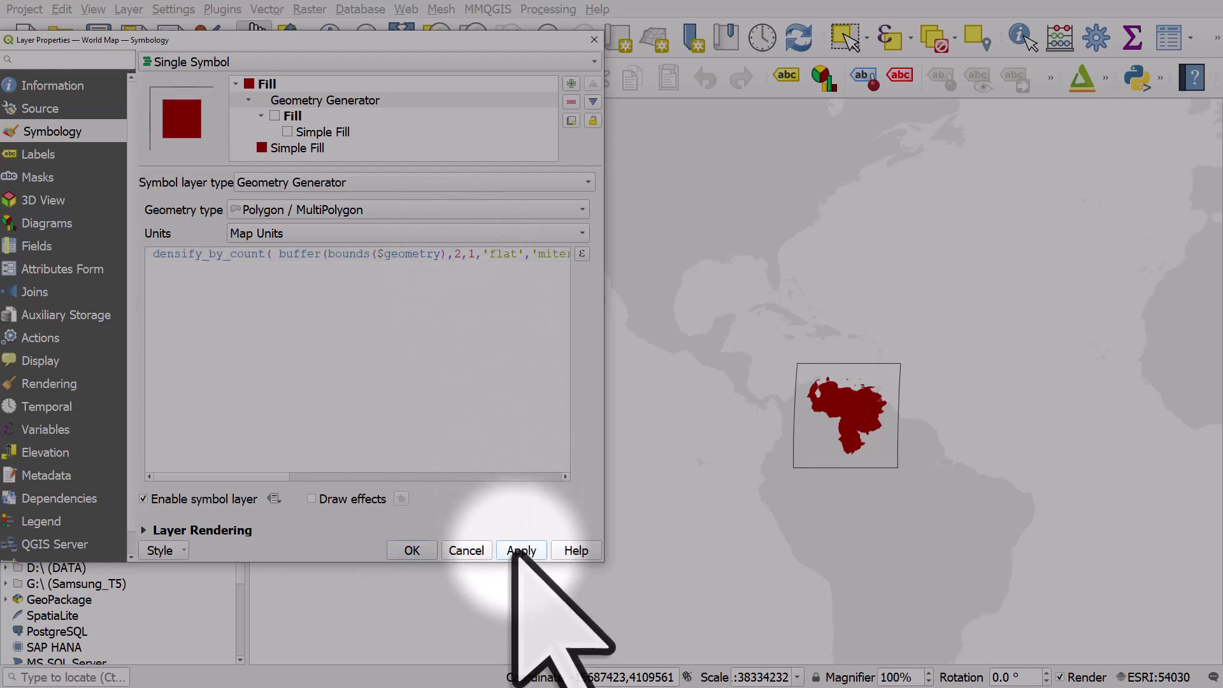
Set the buffer segment count to 10 and apply
double_click(472, 255)
text(0)
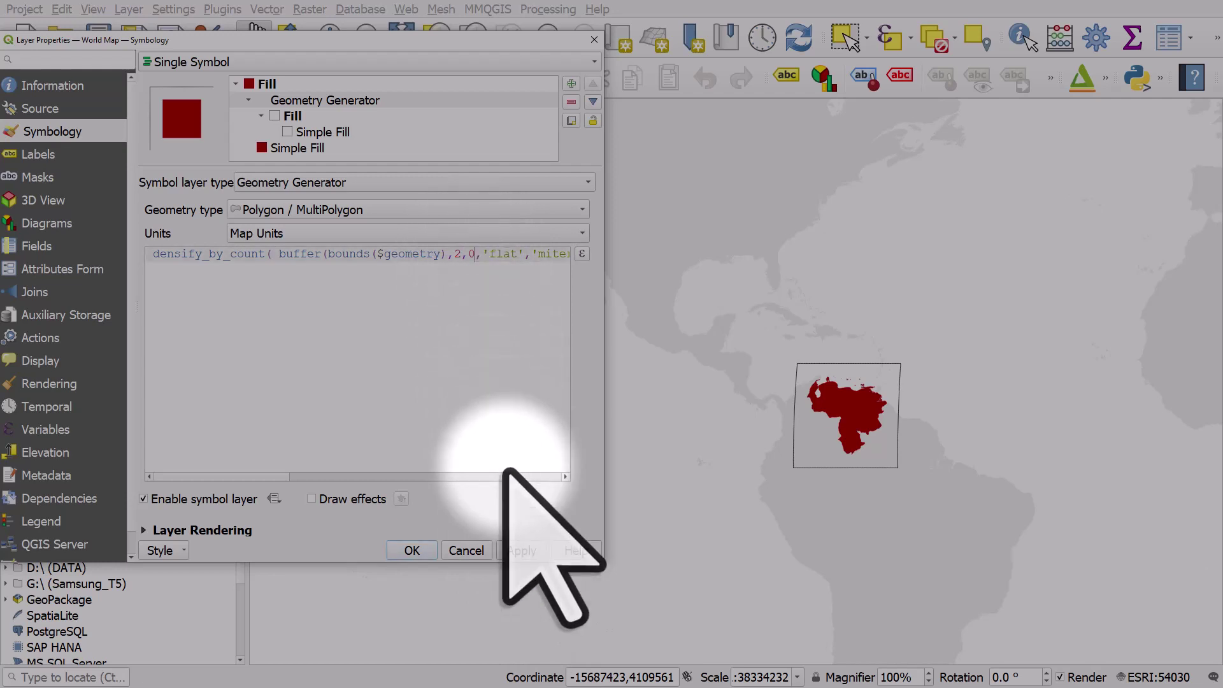
click(519, 551)
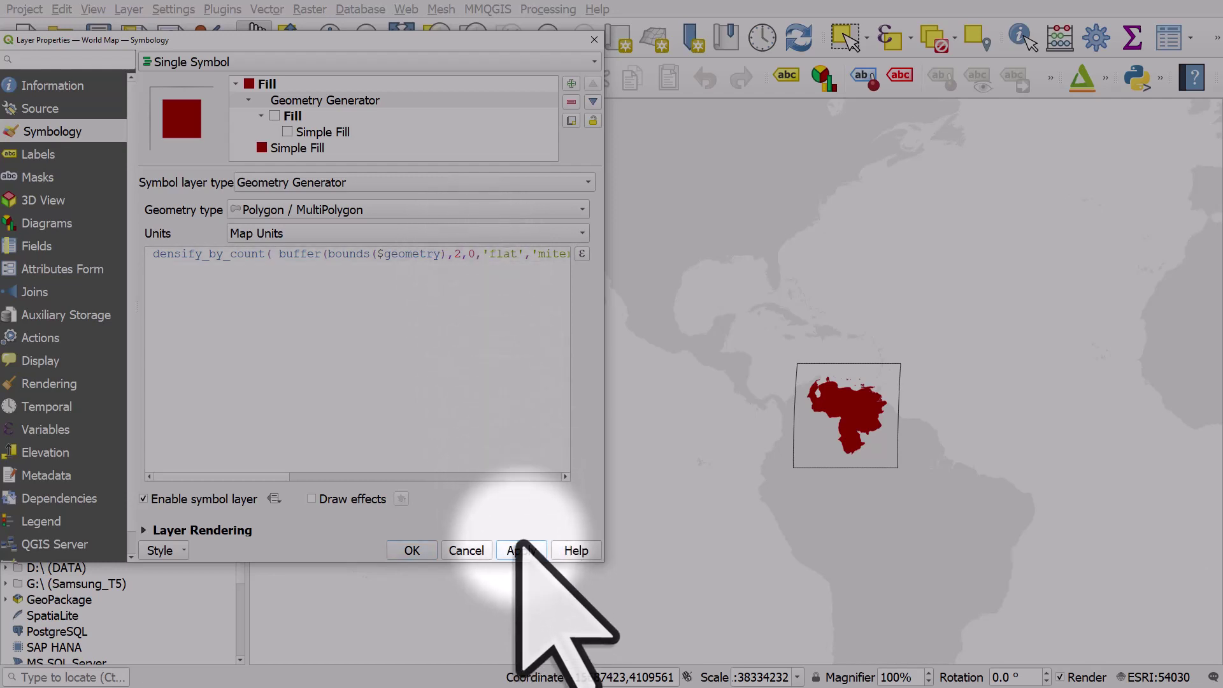
double_click(471, 254)
text(10)
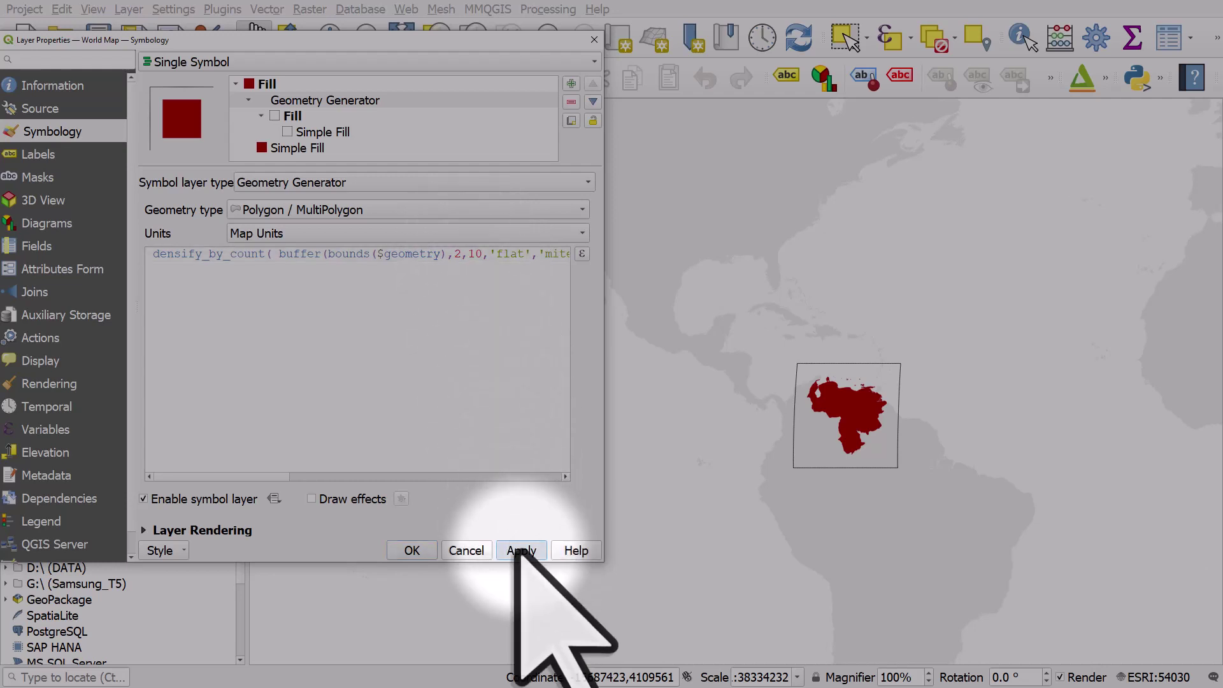
click(519, 550)
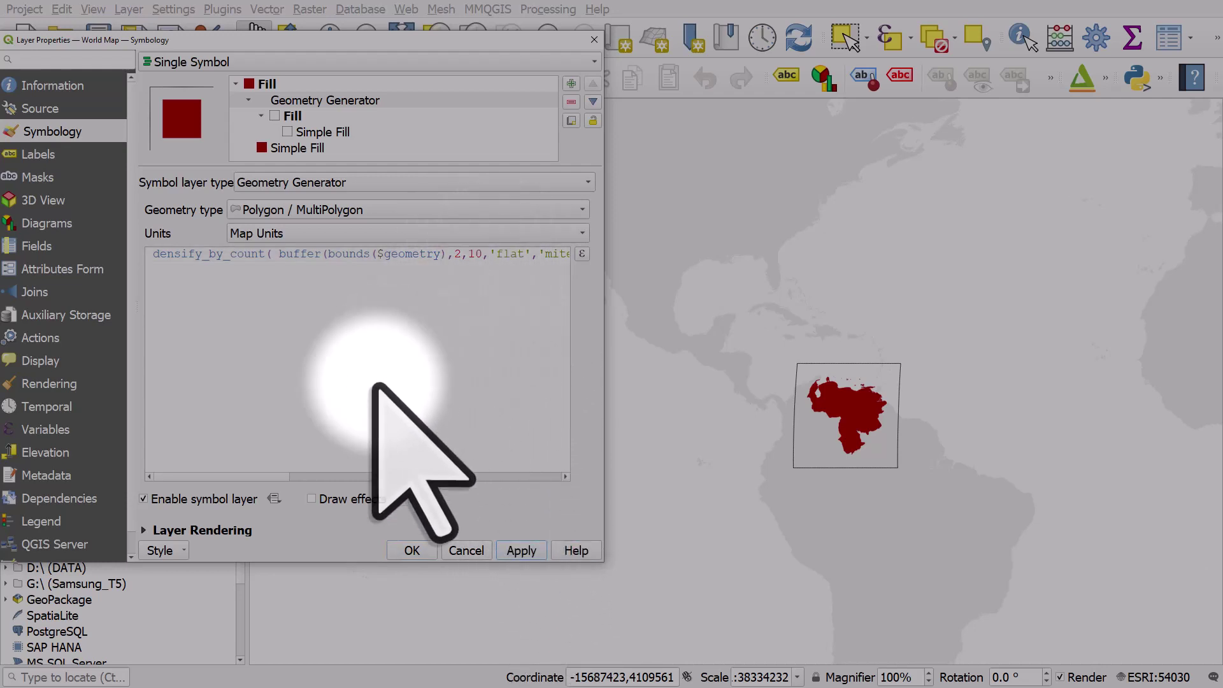
Experiment with the densify count, trying 0 and 10 before restoring it to 100
drag(287, 476, 310, 476)
click(475, 255)
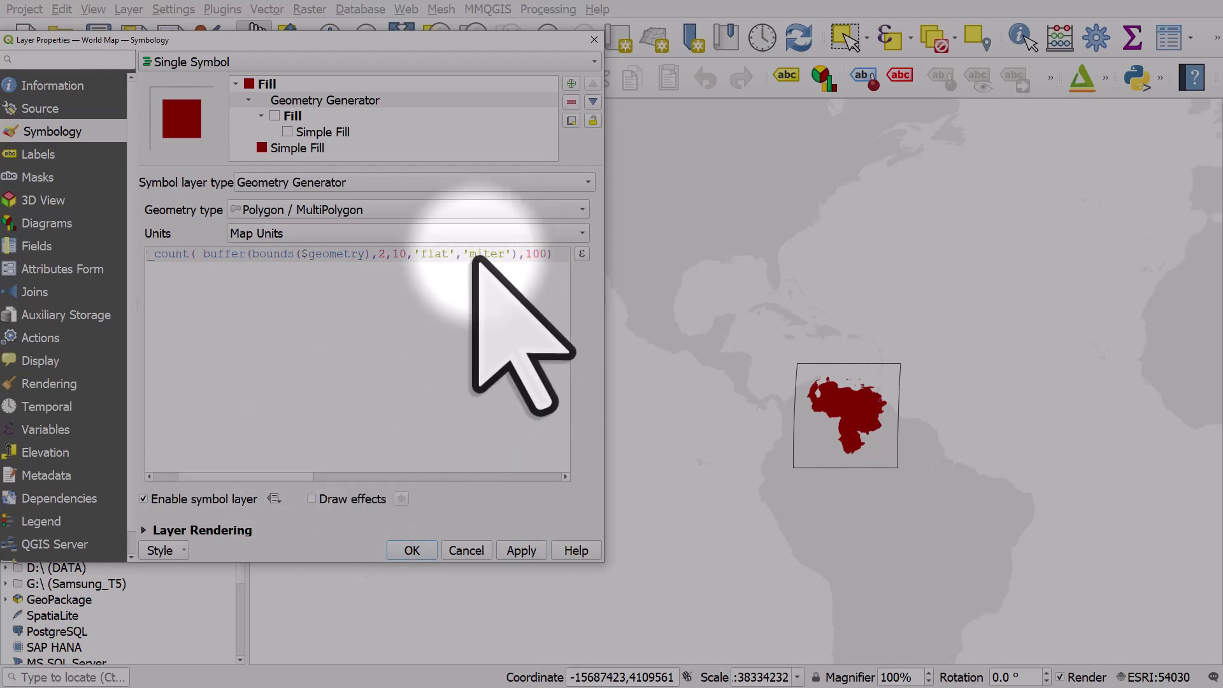
double_click(399, 253)
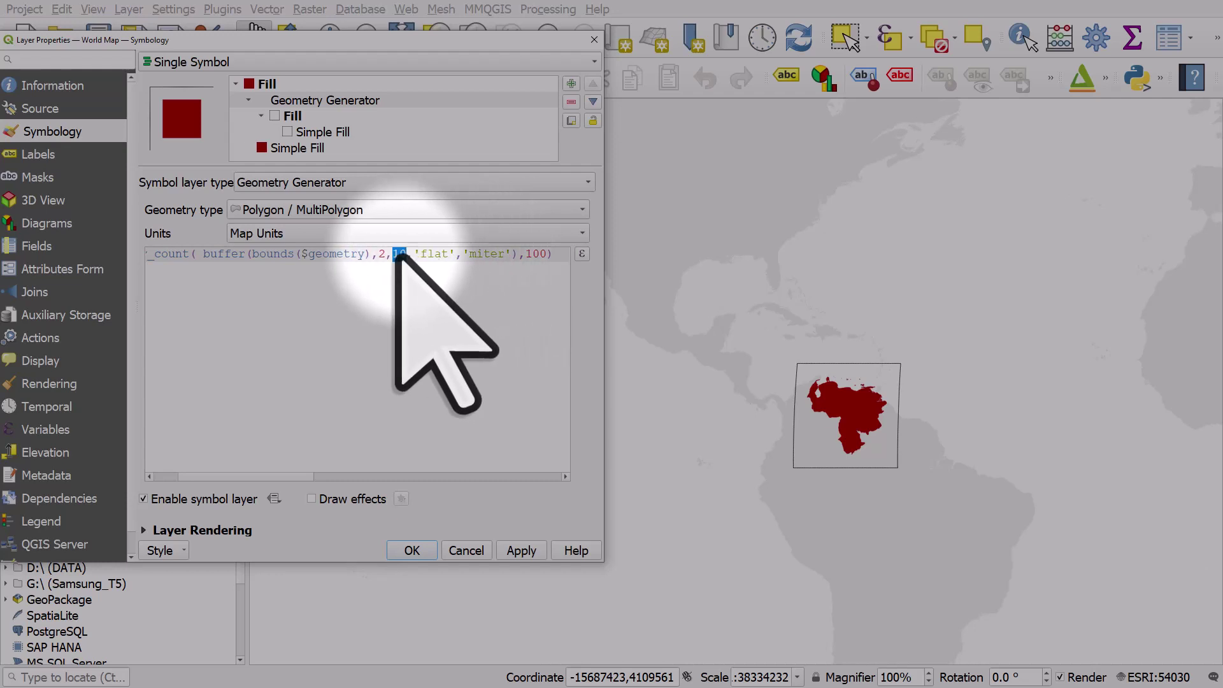
double_click(535, 254)
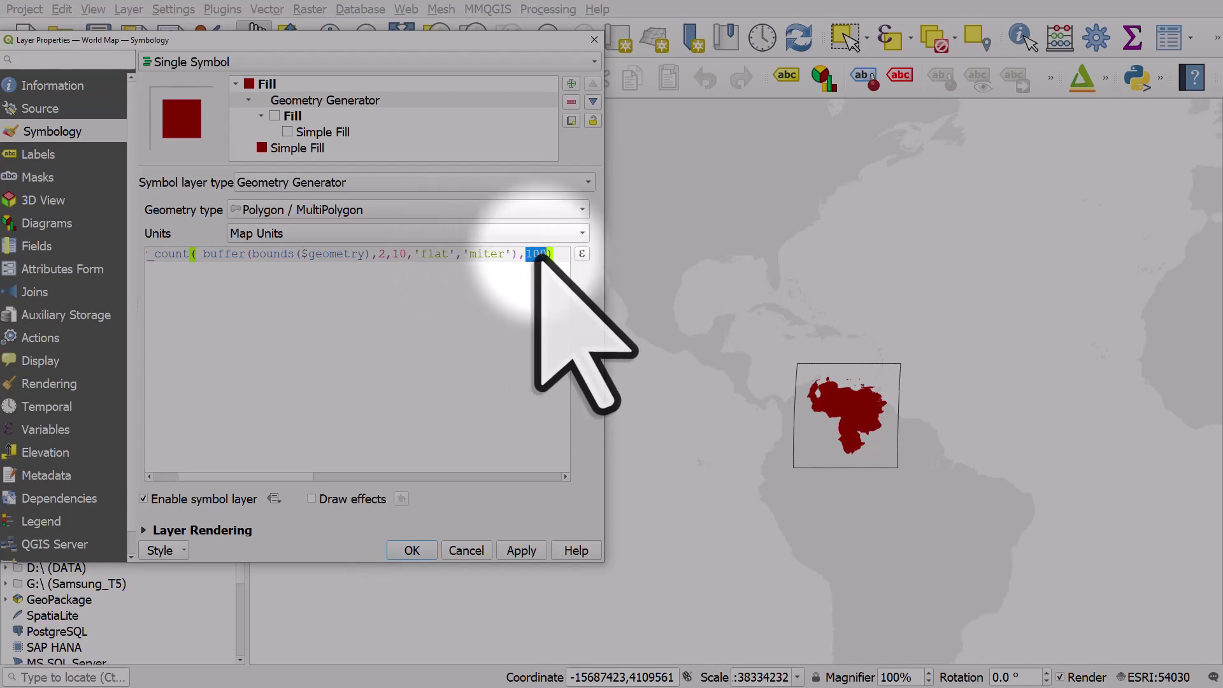
text(0)
click(509, 552)
double_click(528, 254)
text(10)
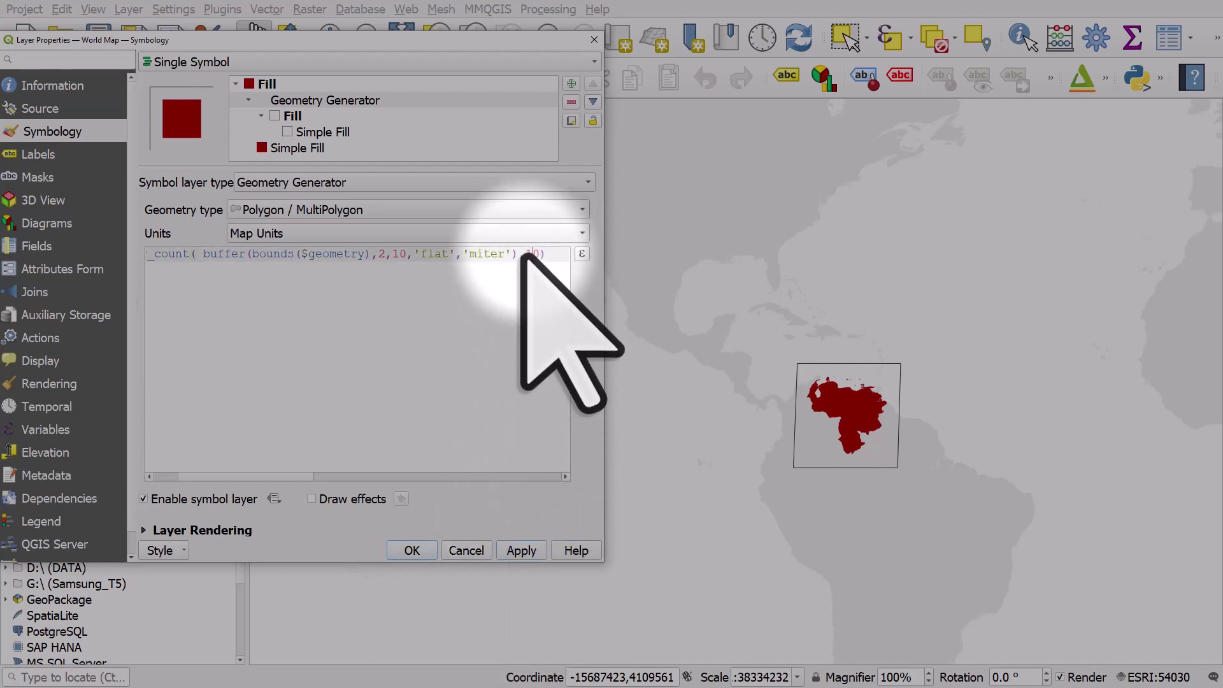
click(521, 549)
click(543, 254)
text(0)
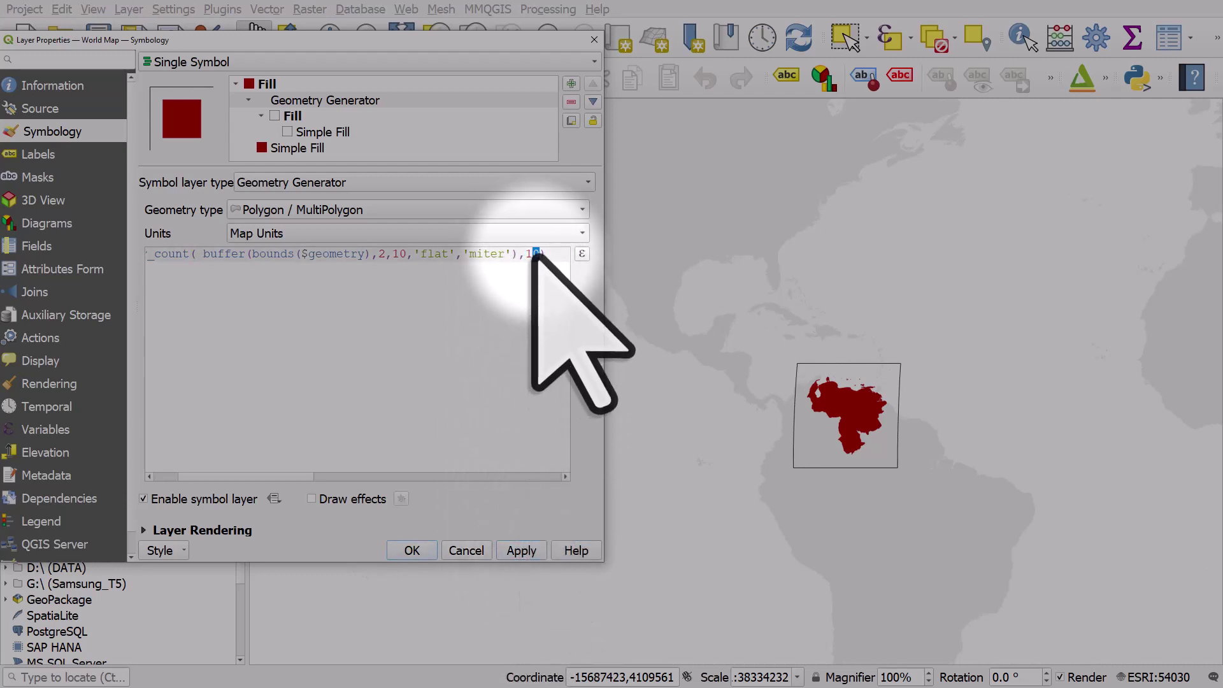
click(521, 550)
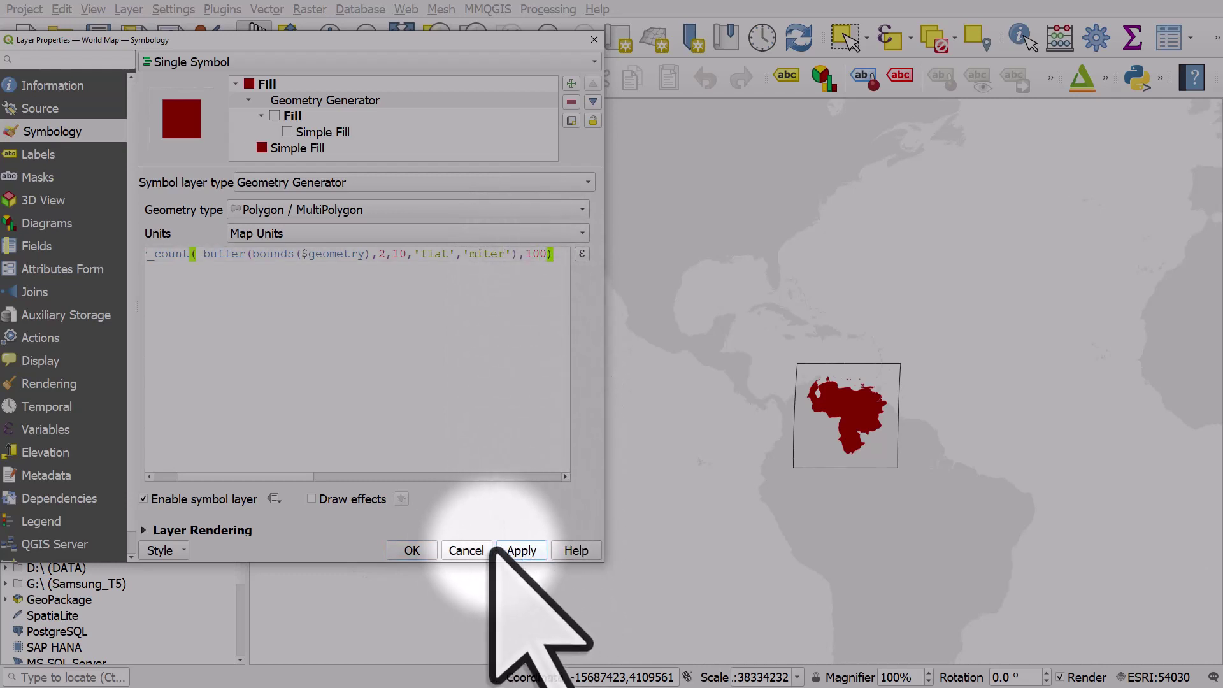
Close the layer properties and recentre the whole world map in view
click(428, 552)
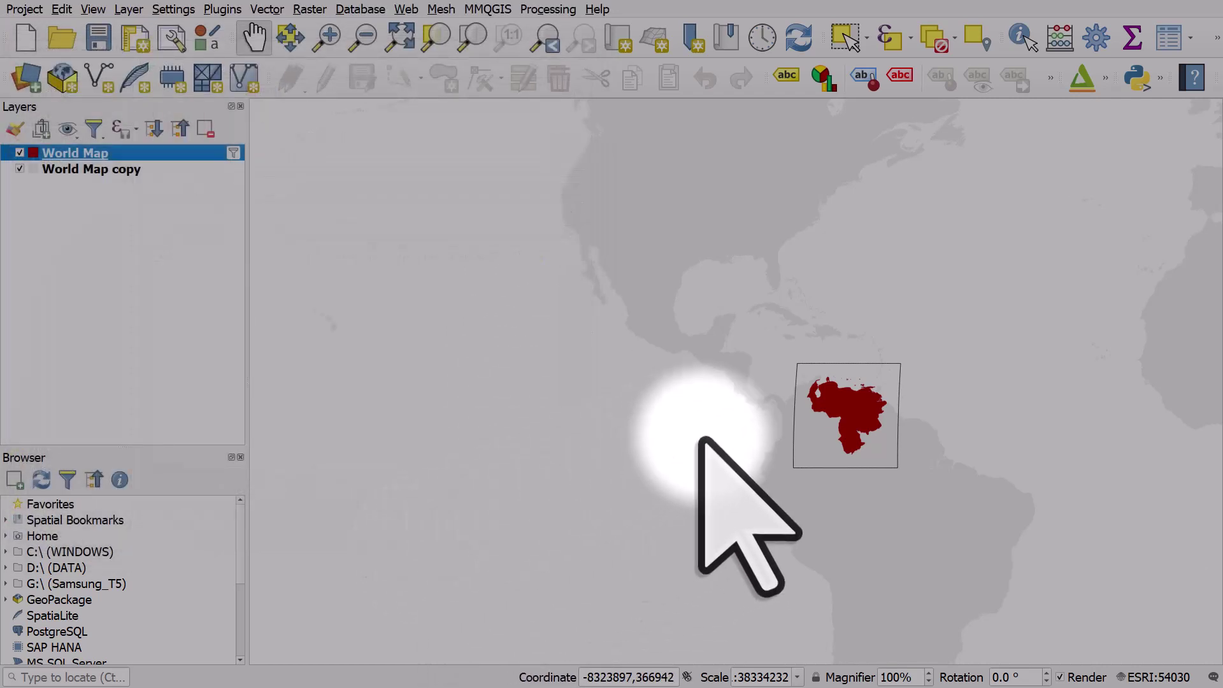
drag(704, 442, 403, 395)
scroll(524, 281, down, 1)
drag(526, 276, 523, 339)
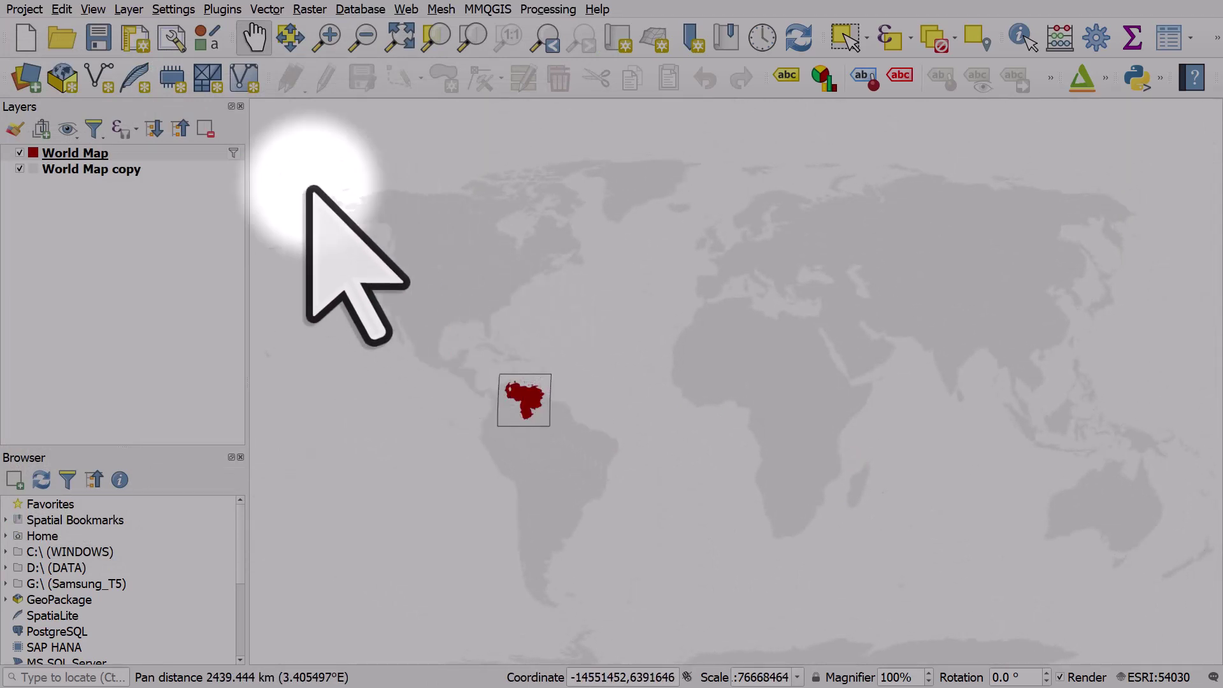
In the layer filter, list all NAME values and search for South Korea
click(233, 152)
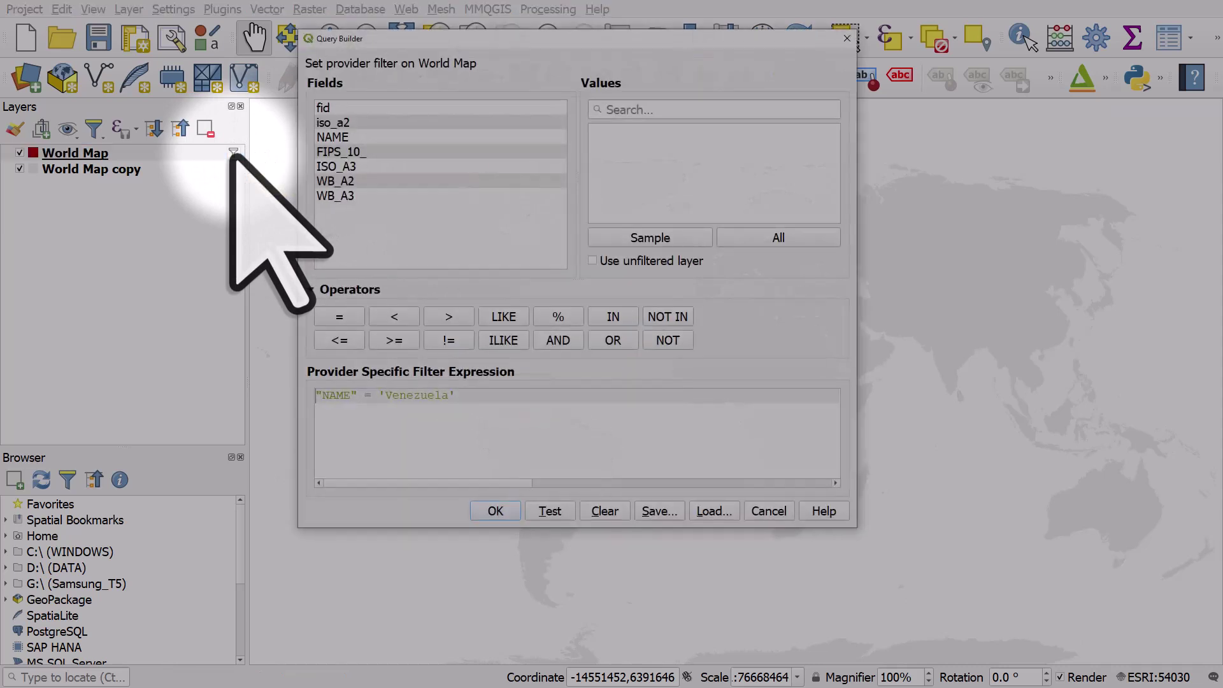
click(332, 136)
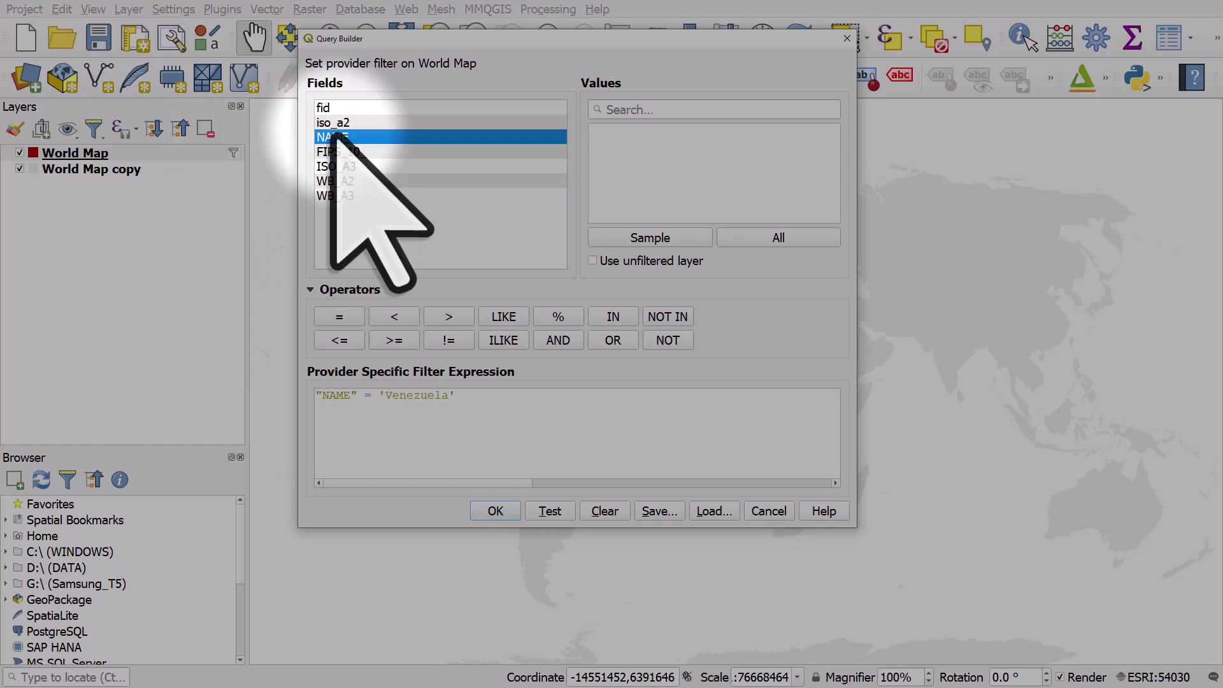
click(592, 260)
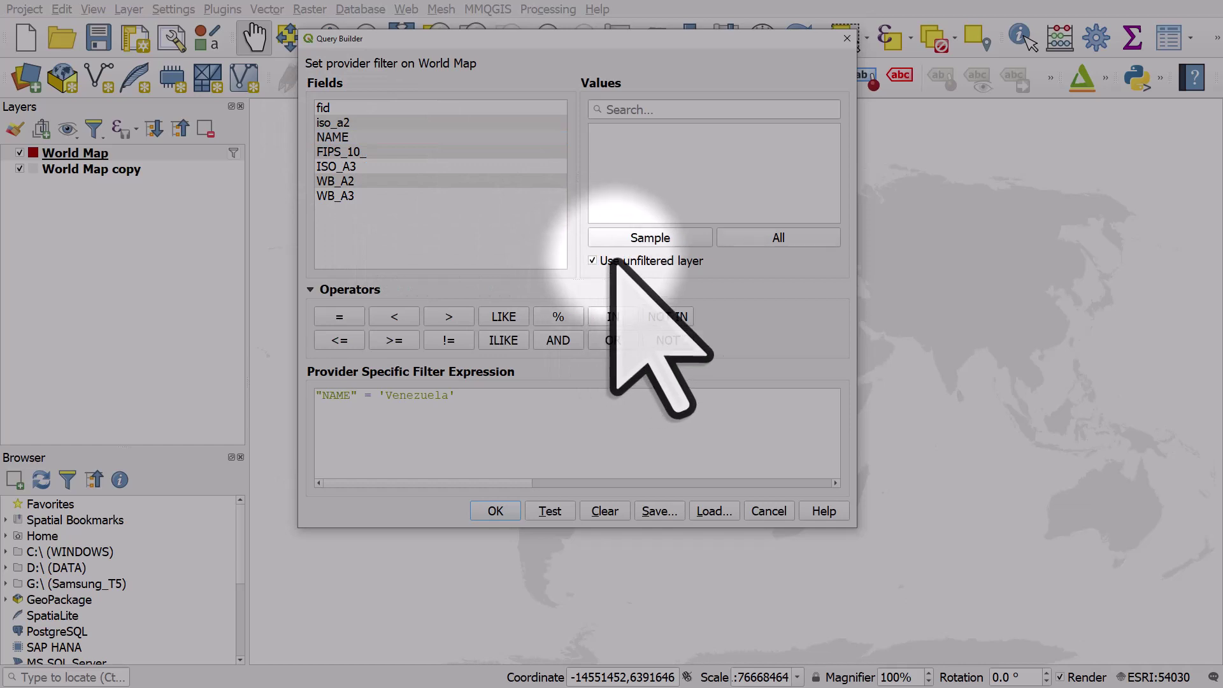
click(772, 236)
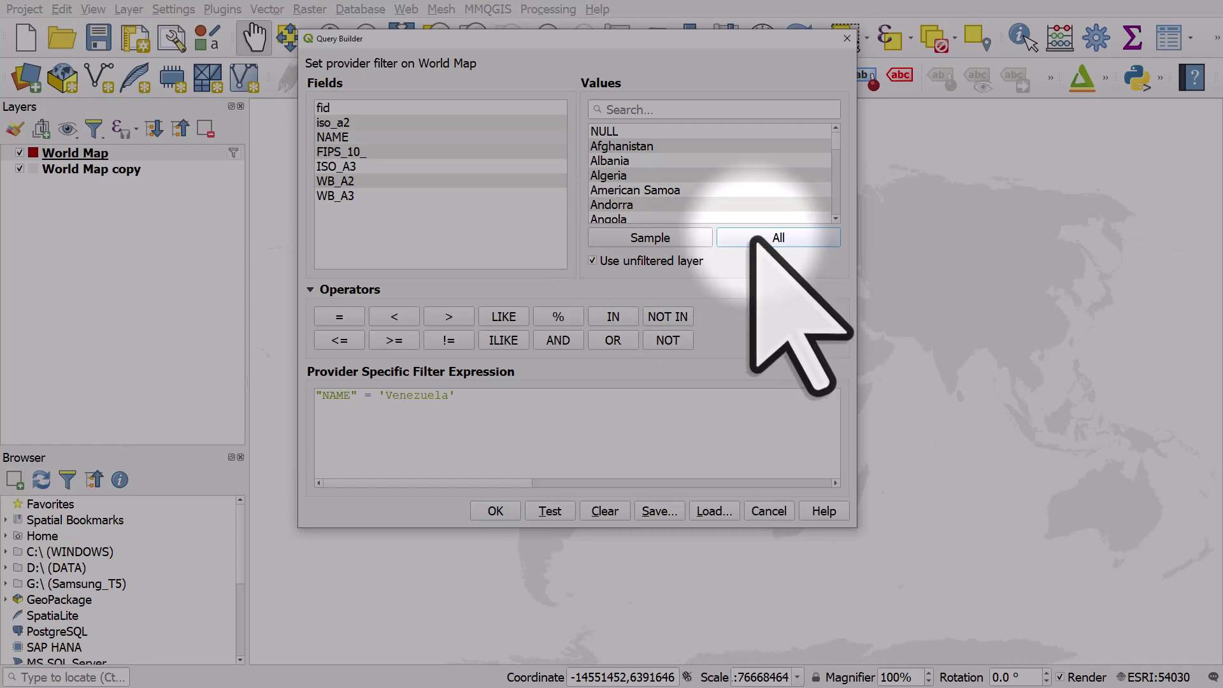
click(659, 113)
text(south)
click(678, 146)
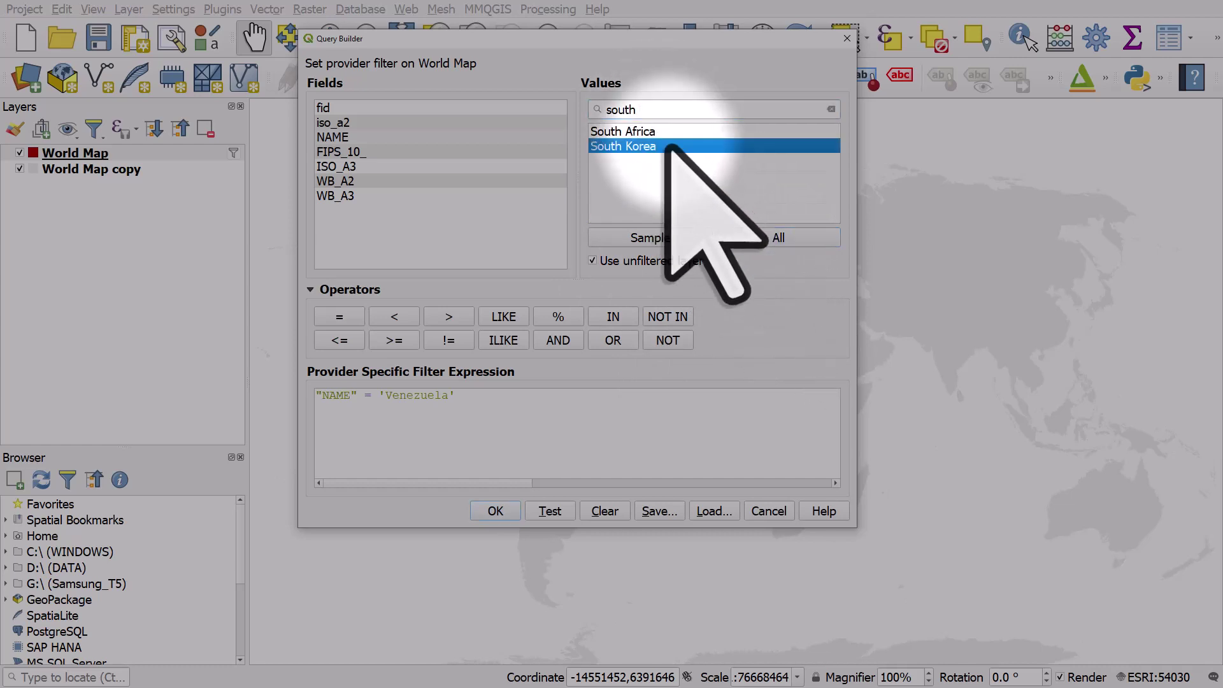
Replace 'Venezuela' with 'South Korea' in the filter expression, test it, and apply
drag(378, 399, 466, 400)
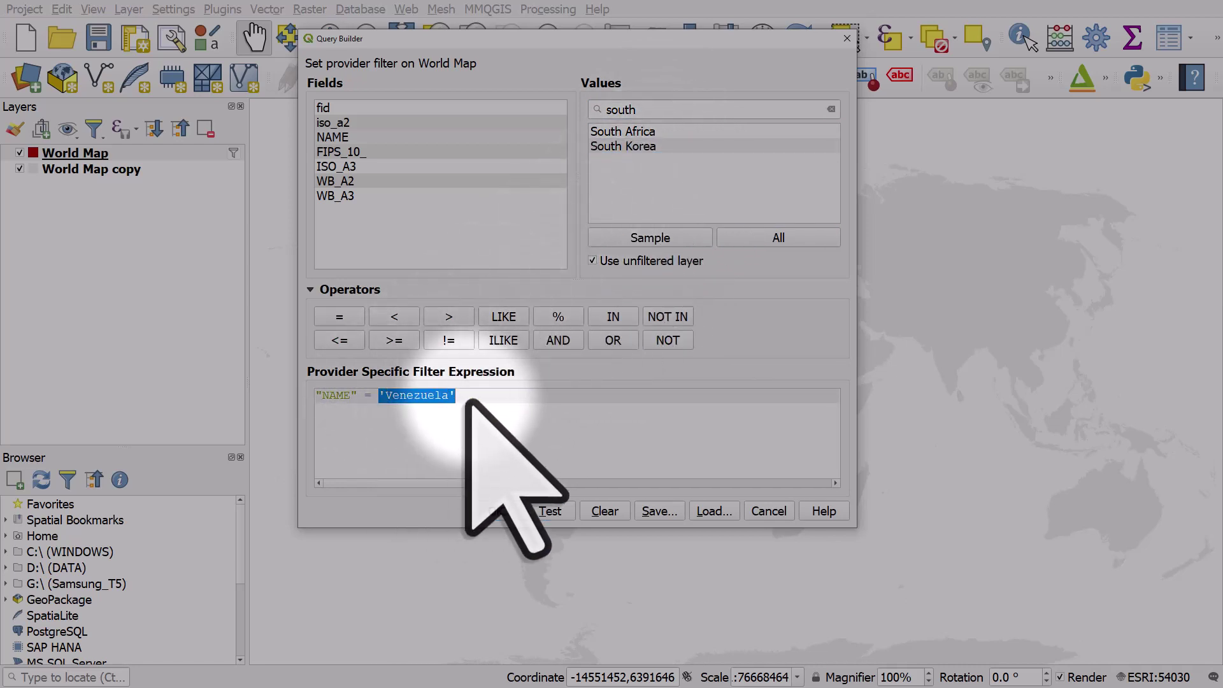
key(BackSpace)
click(649, 146)
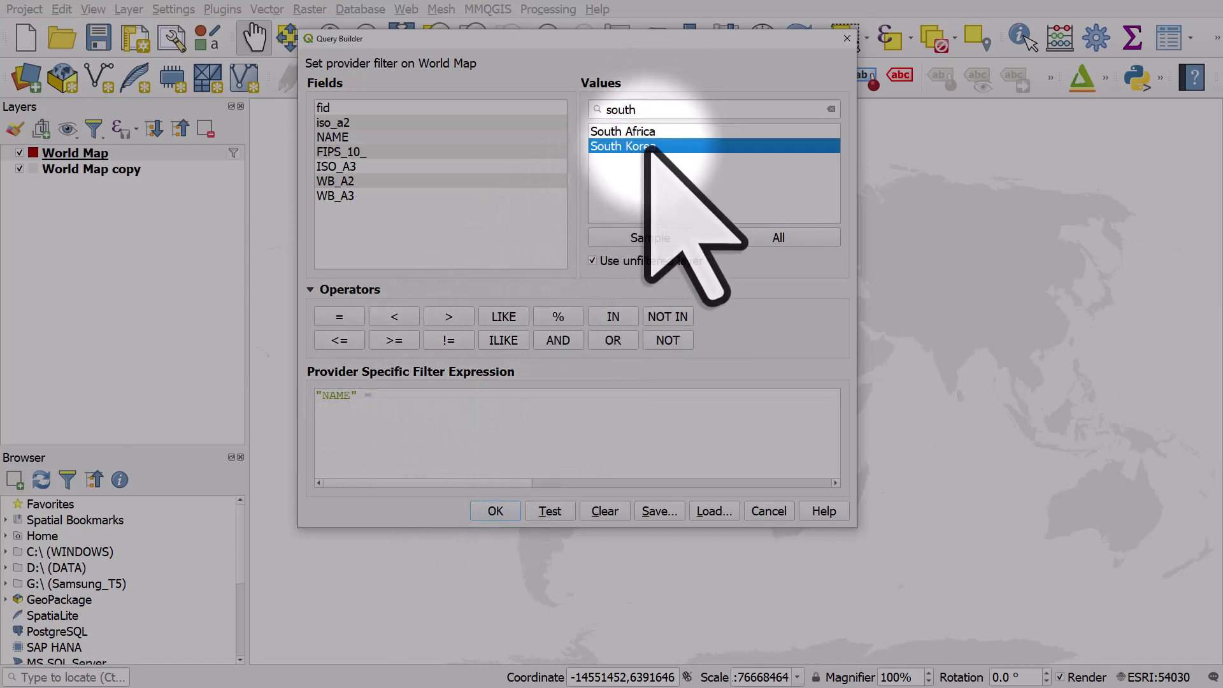
double_click(648, 146)
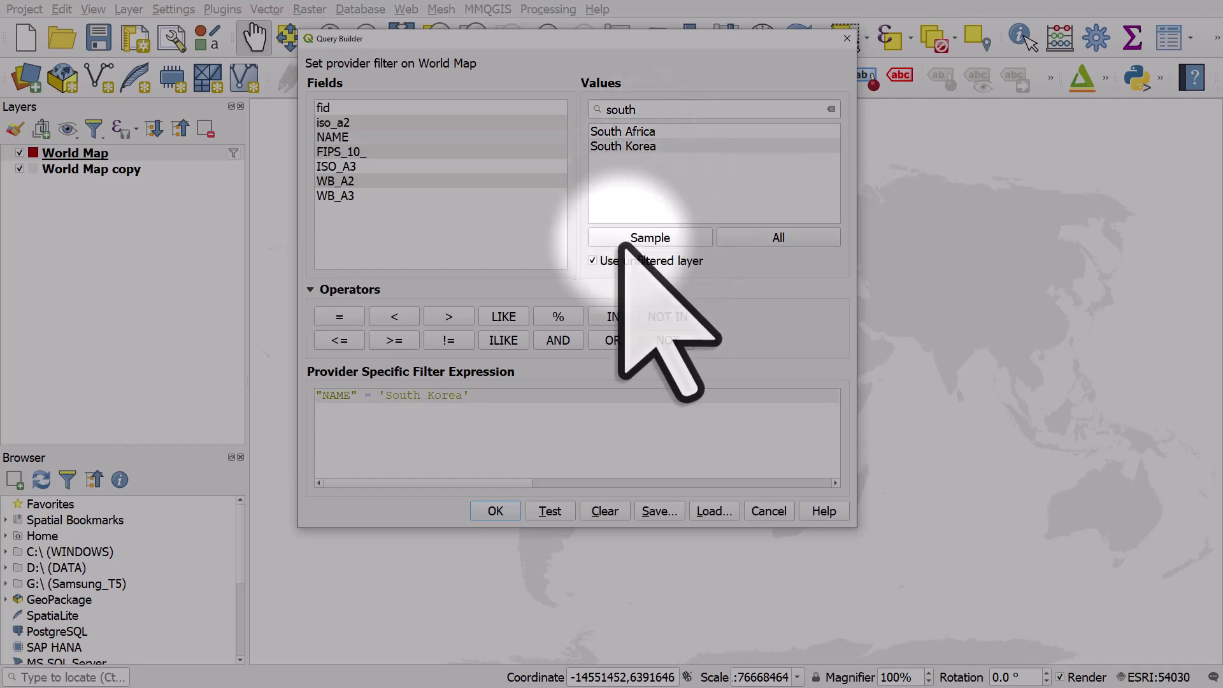
click(548, 512)
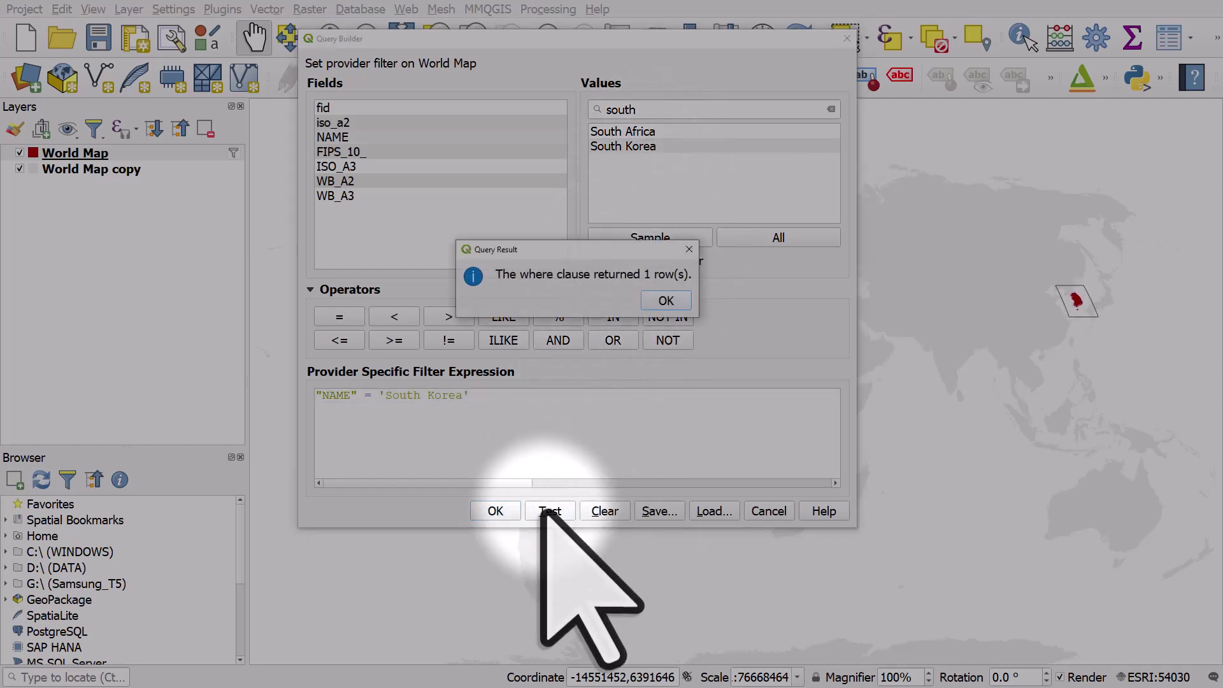
click(667, 301)
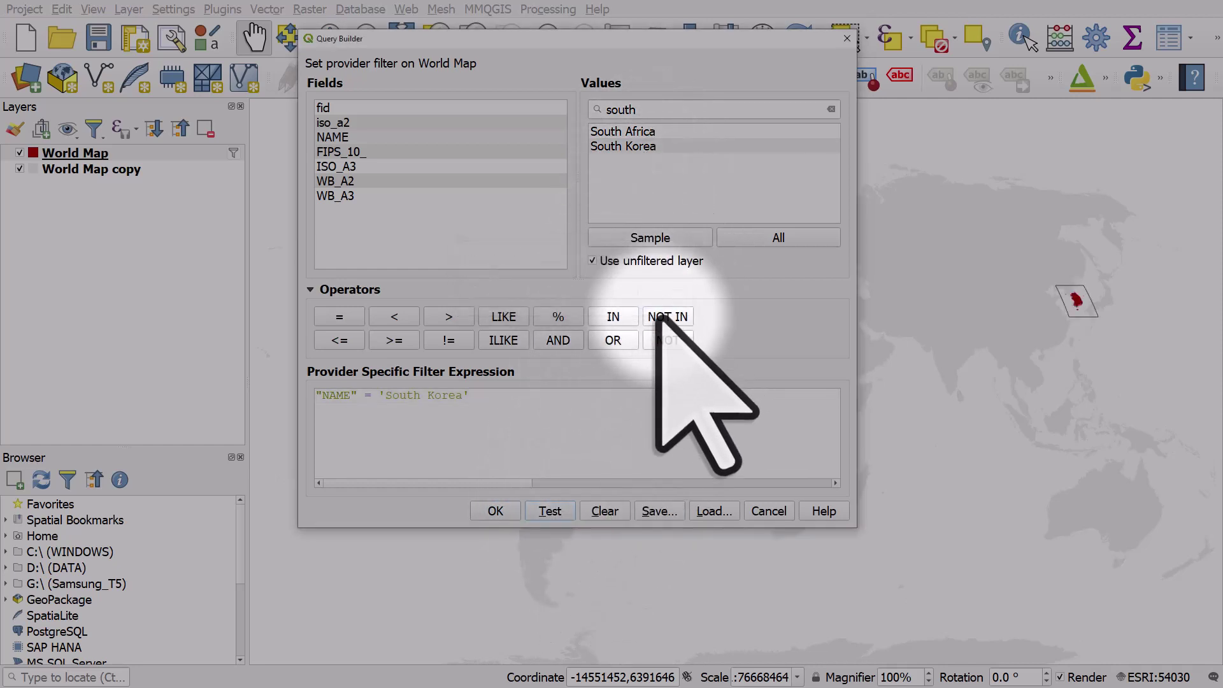
click(504, 512)
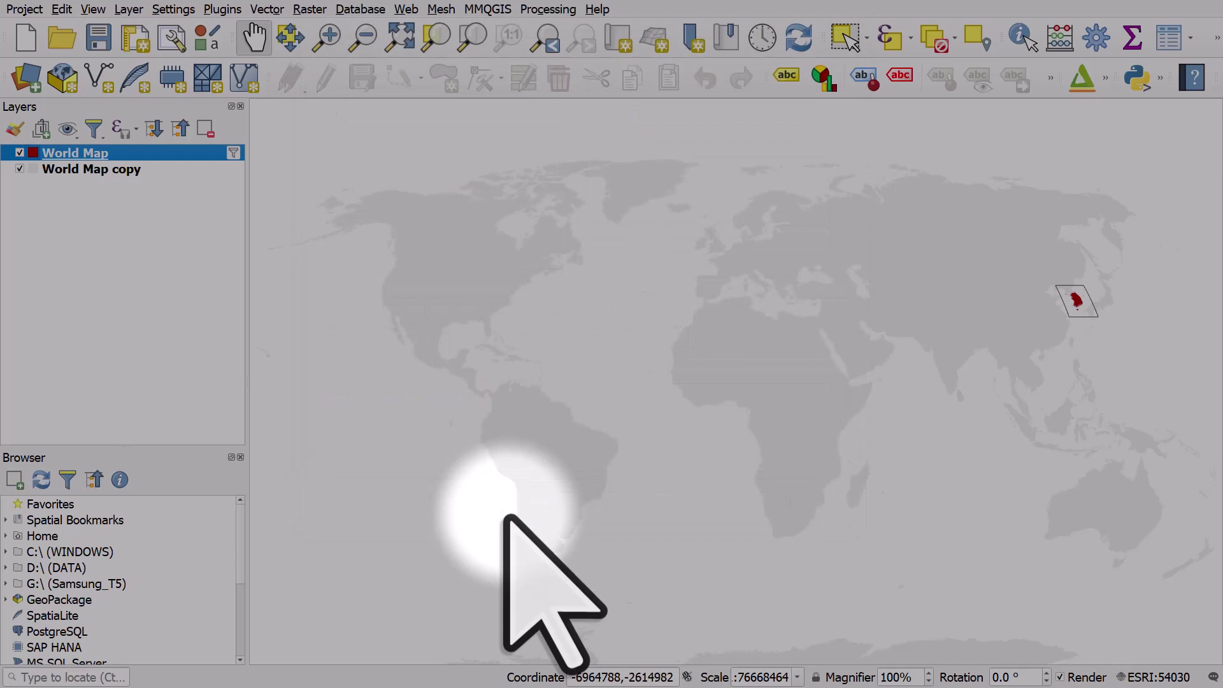
Reproject the project to WGS 84 / Equal Earth Asia-Pacific (EPSG:8859)
click(1152, 677)
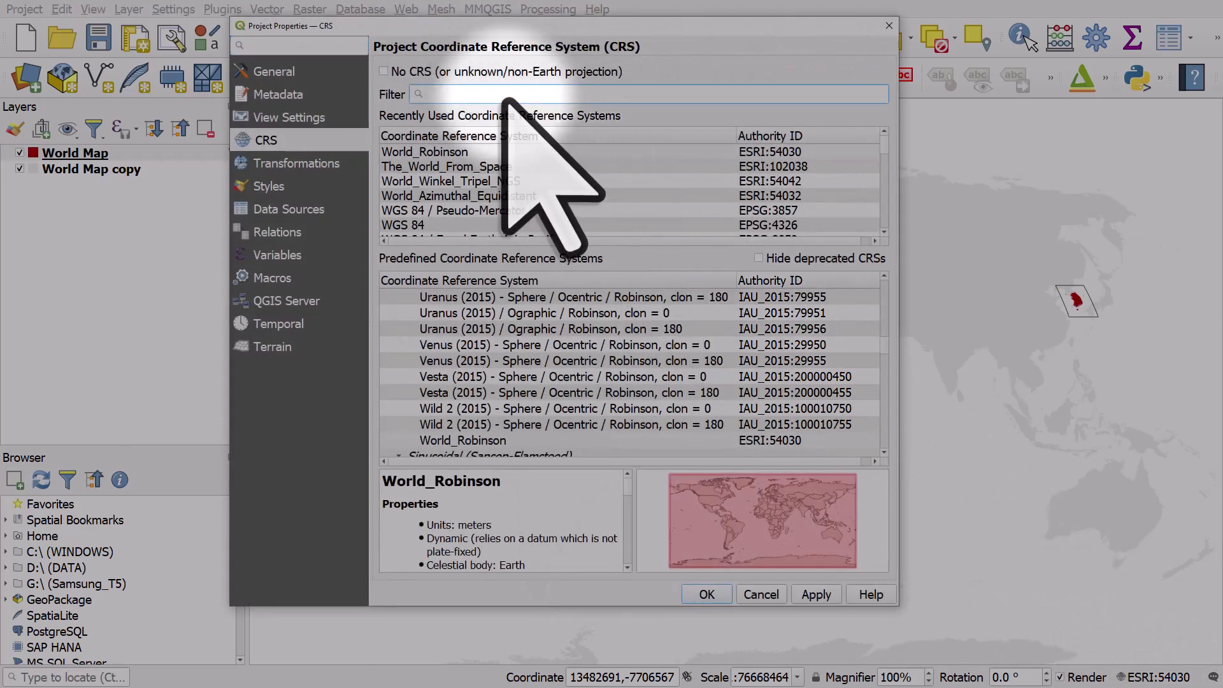
text(p)
text(sia)
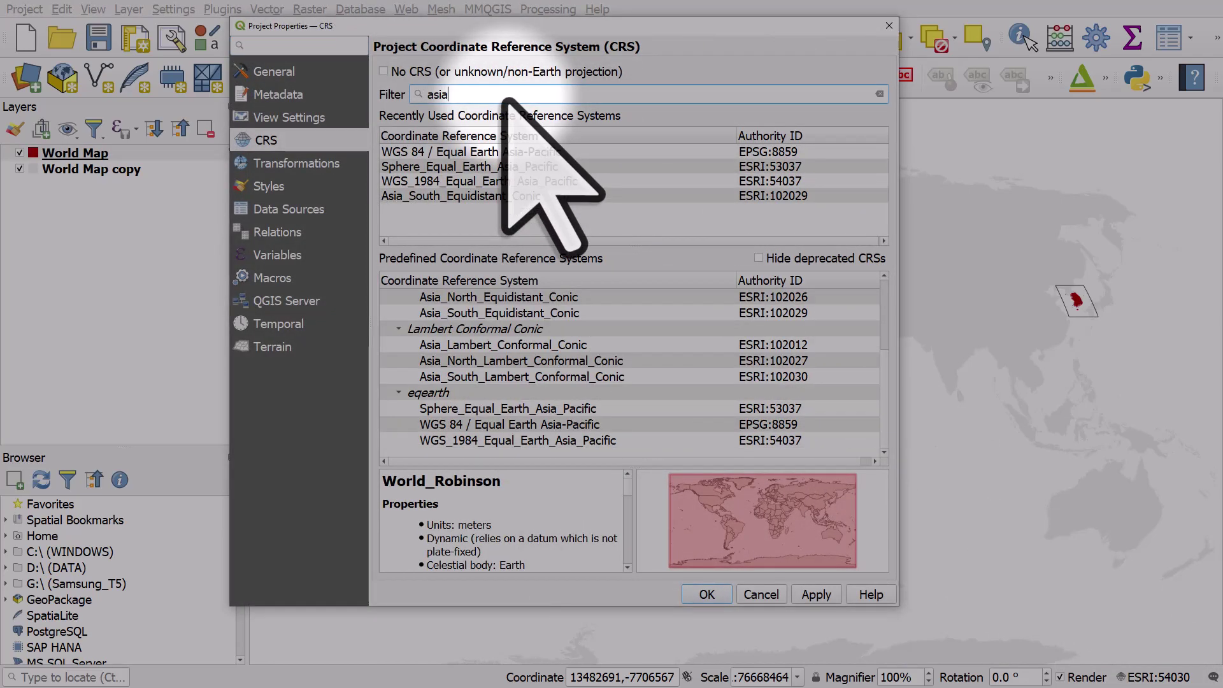
click(483, 153)
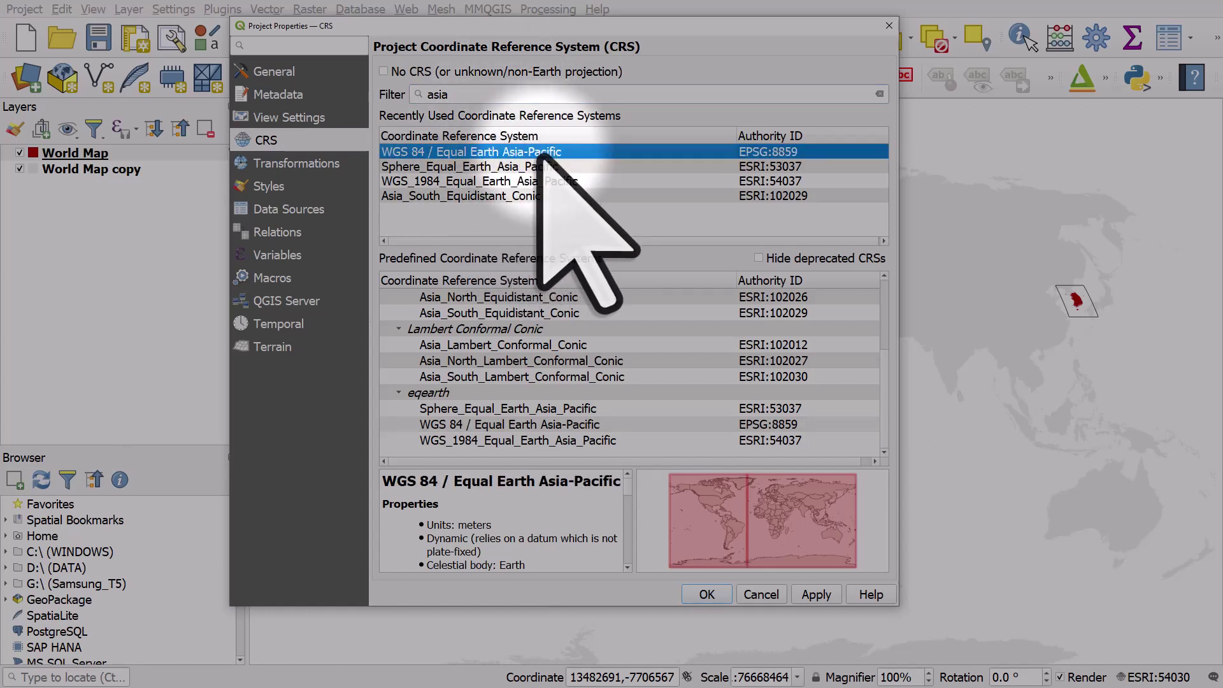
click(467, 424)
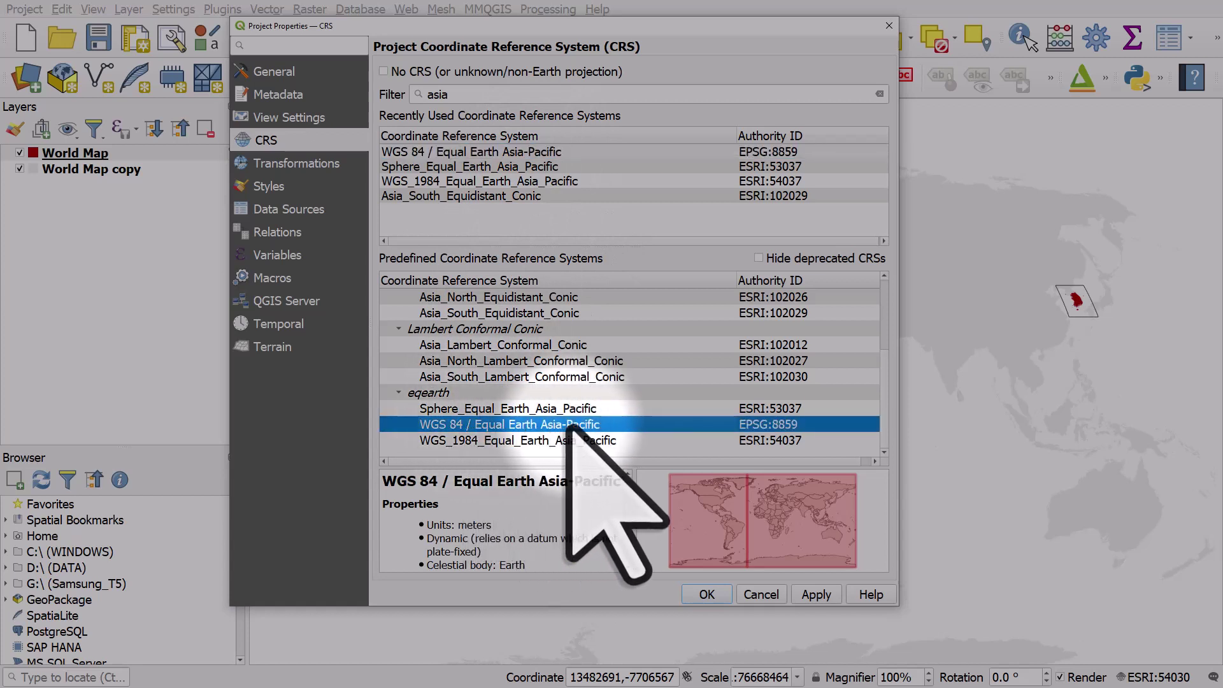
click(816, 594)
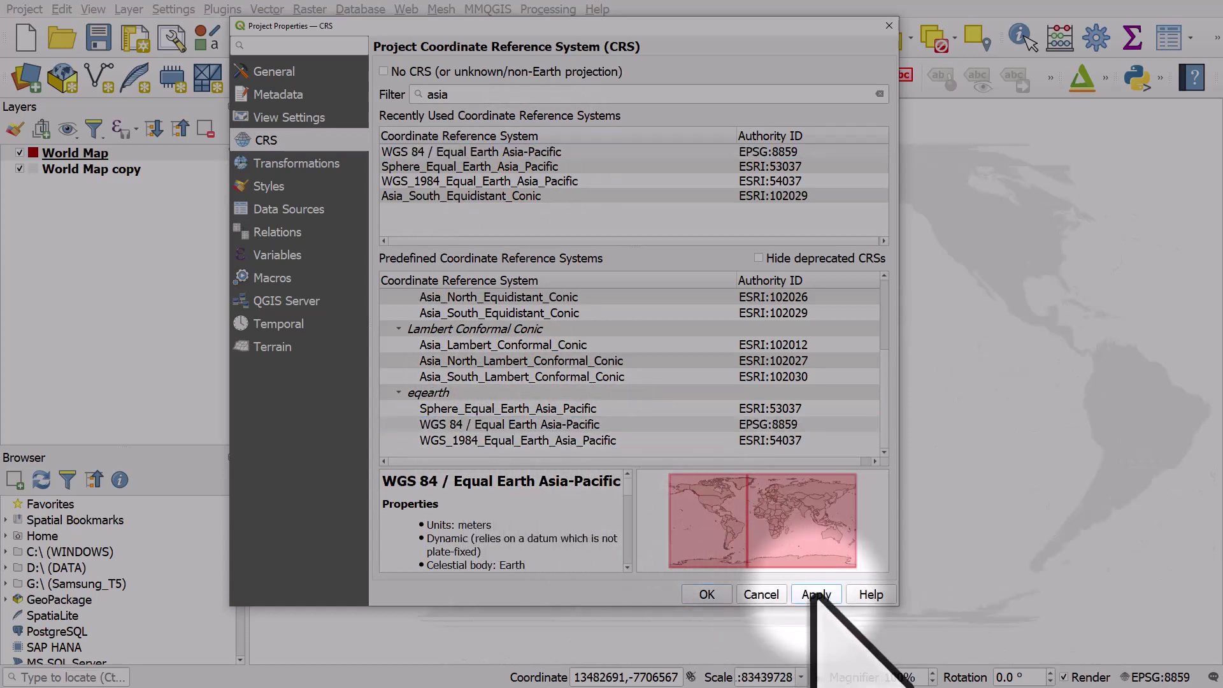
click(740, 592)
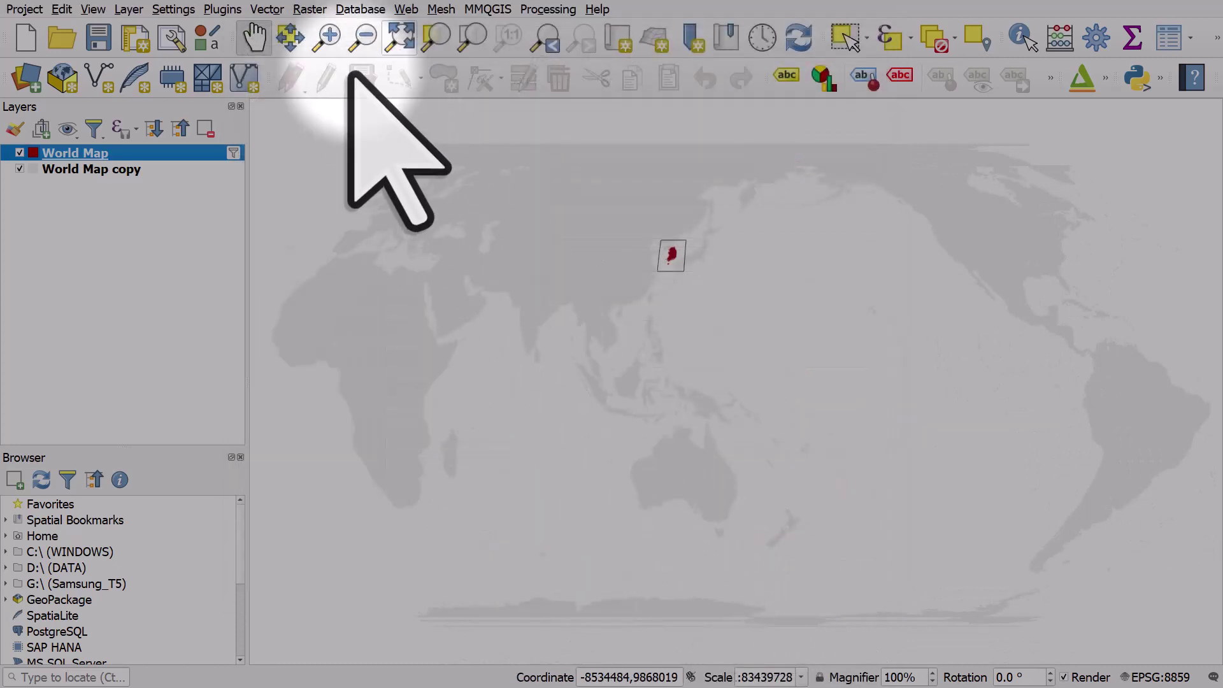
Zoom in around Korea and pan so its box sits centrally
click(329, 36)
drag(634, 218, 712, 291)
scroll(712, 295, down, 1)
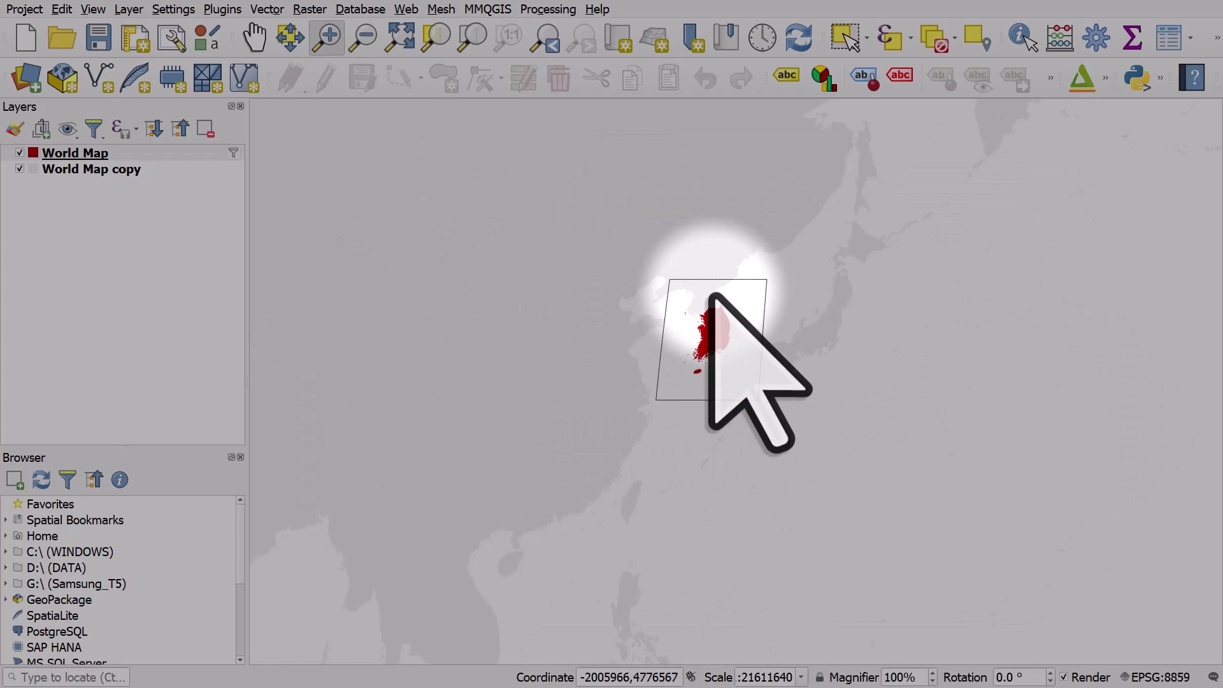
drag(712, 295, 661, 283)
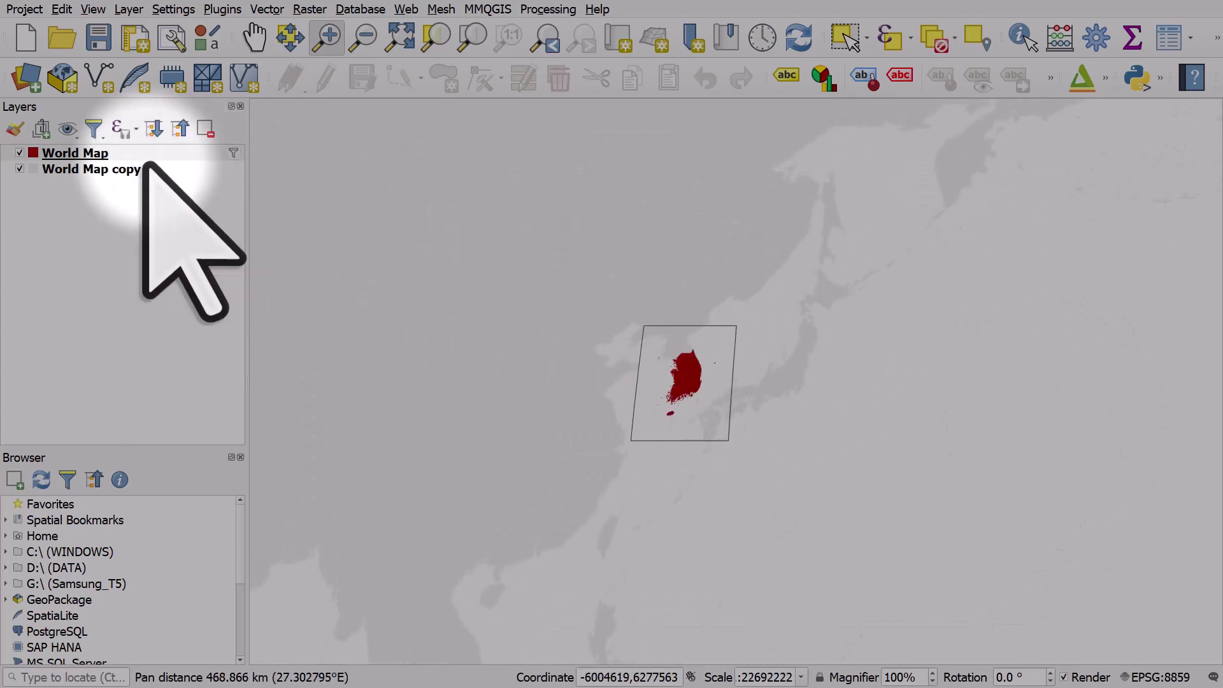
Turn on Single Labels for the World Map layer, drawn from the NAME field
click(95, 153)
double_click(96, 153)
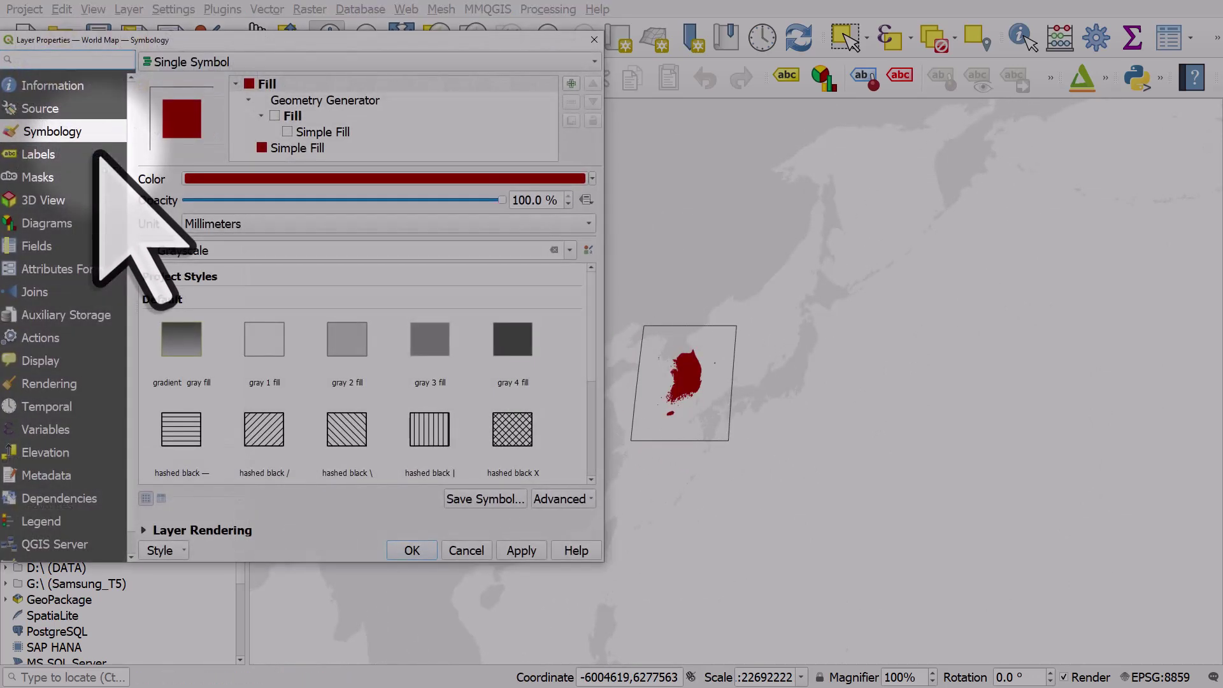
drag(109, 40, 138, 36)
click(66, 151)
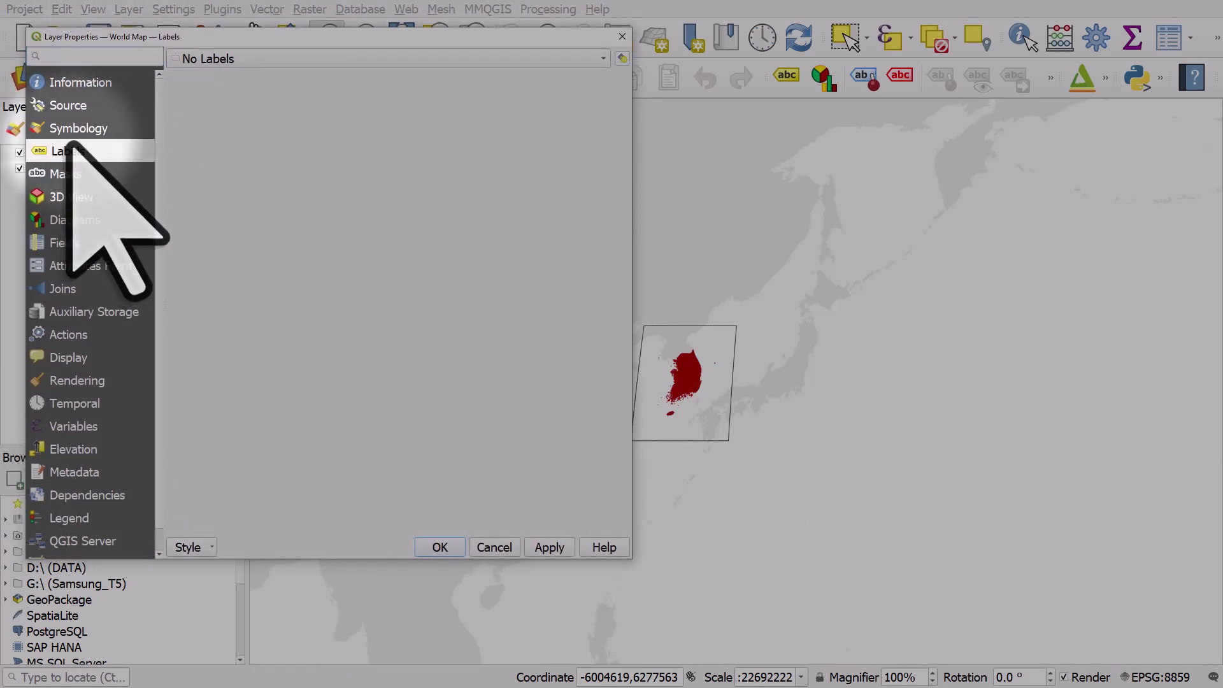
click(218, 57)
click(224, 79)
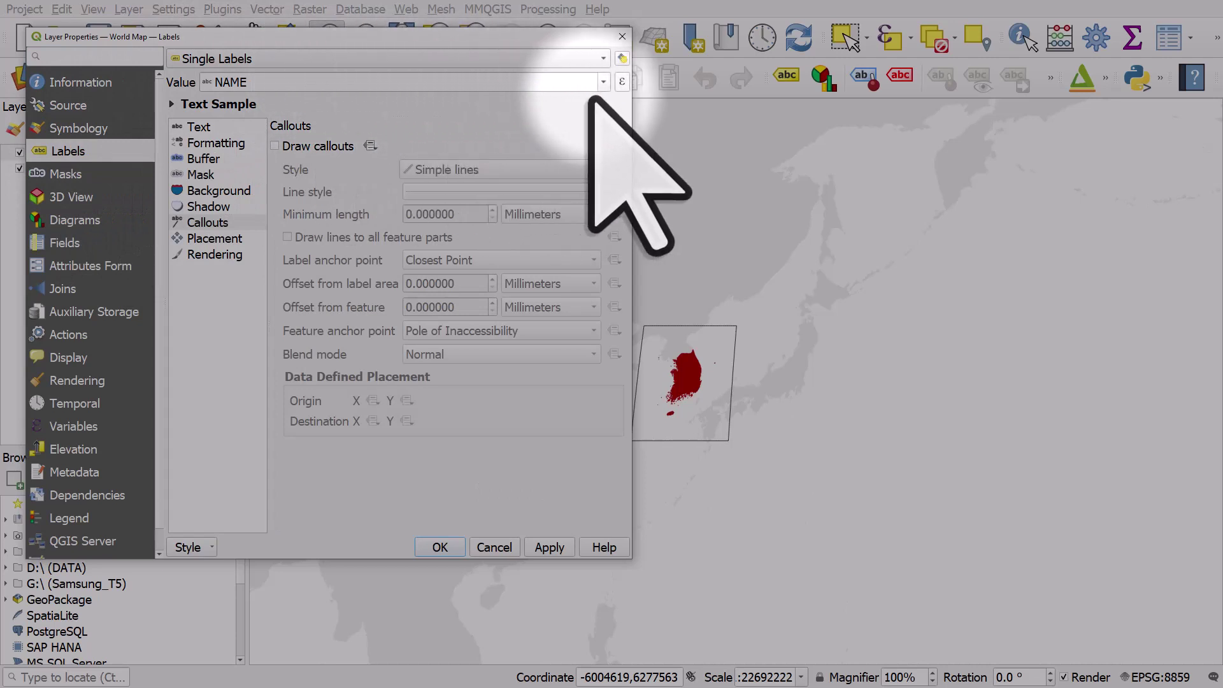
Change the label value expression to upper("NAME") so it previews as SOUTH KOREA
click(622, 82)
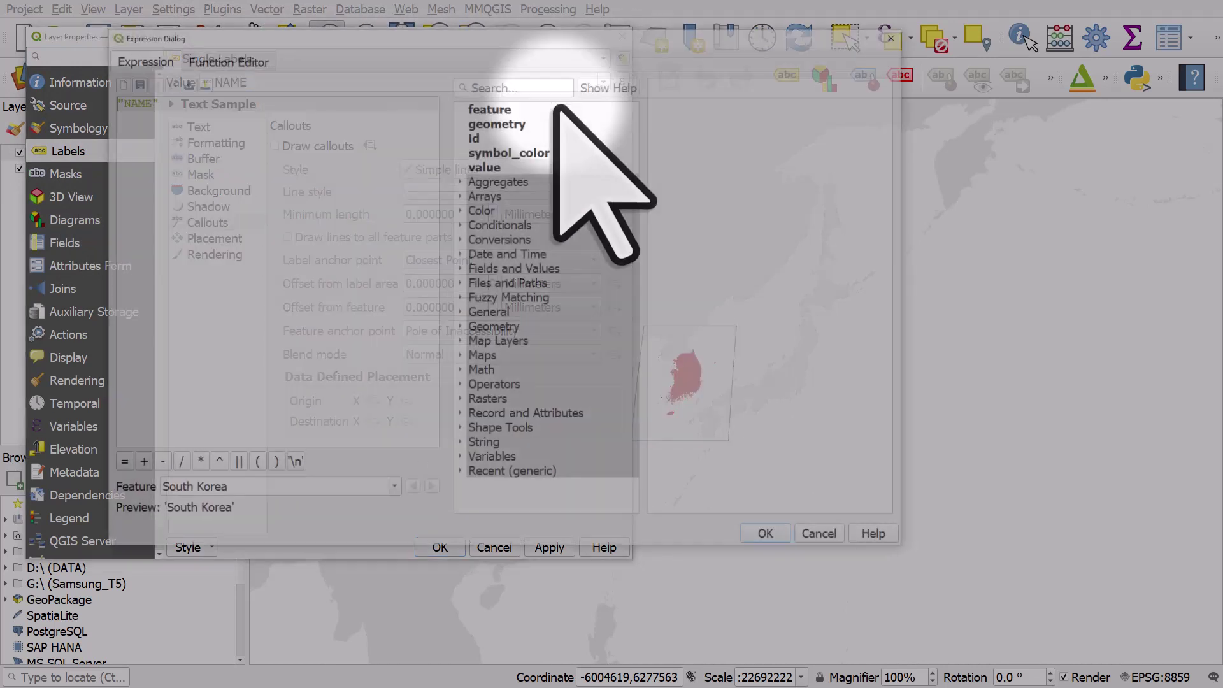
text(upper()
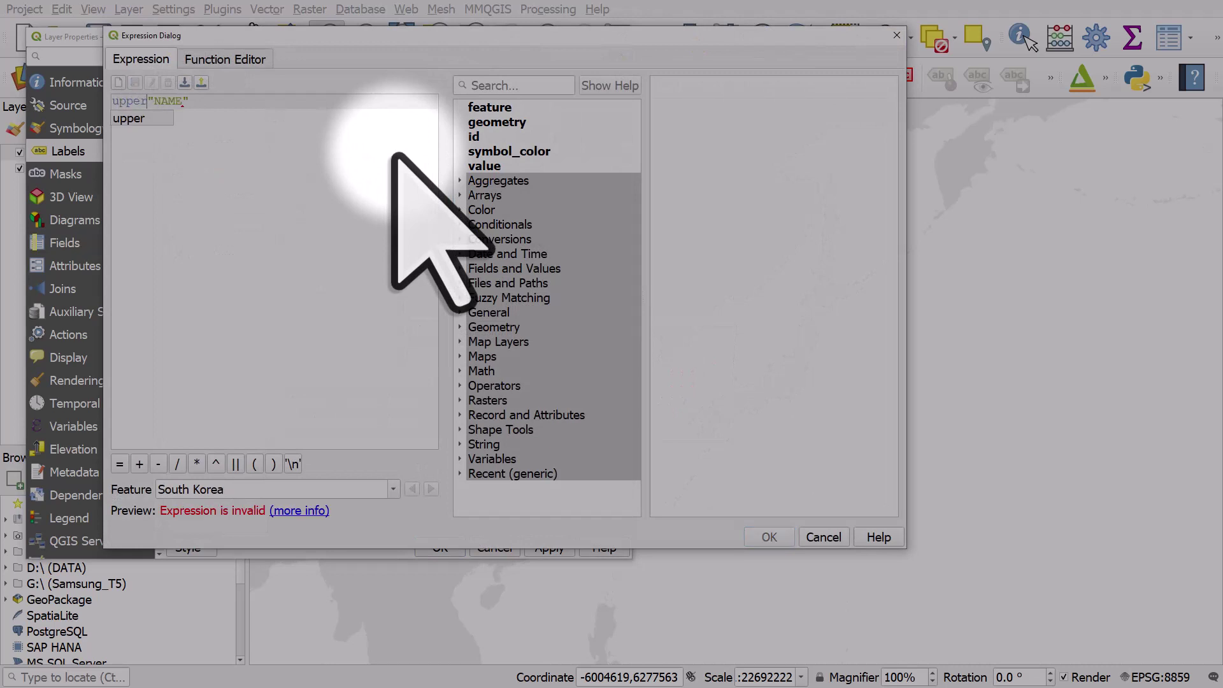
key(End)
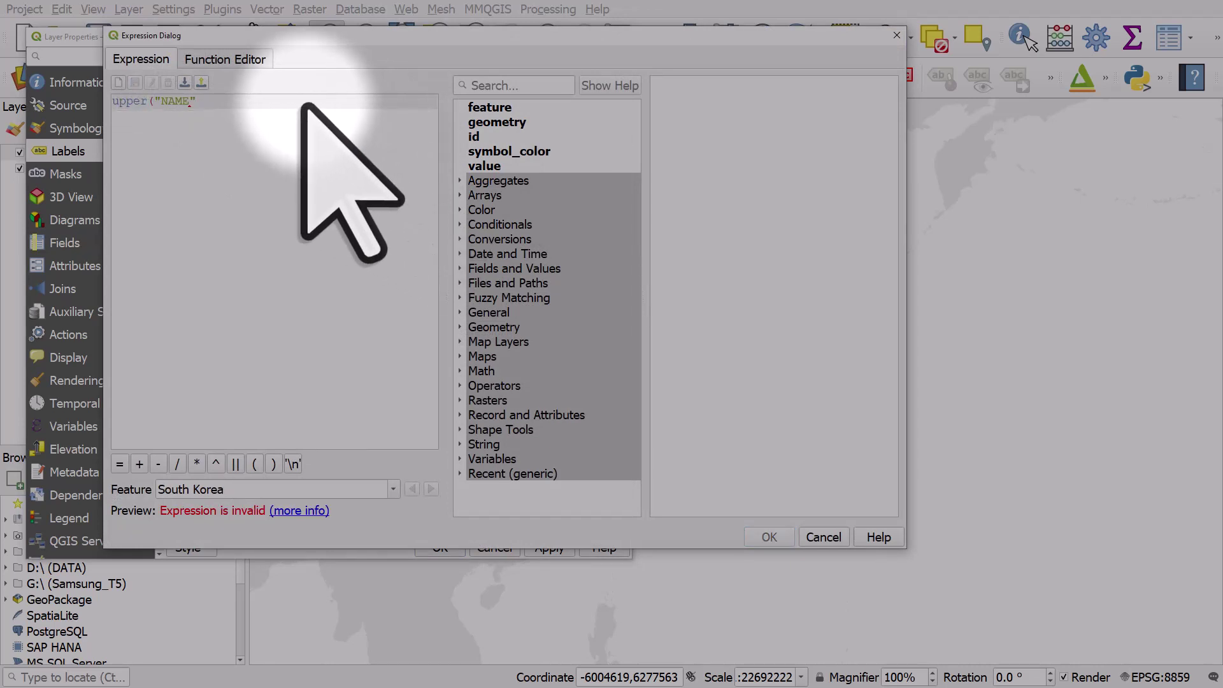
text())
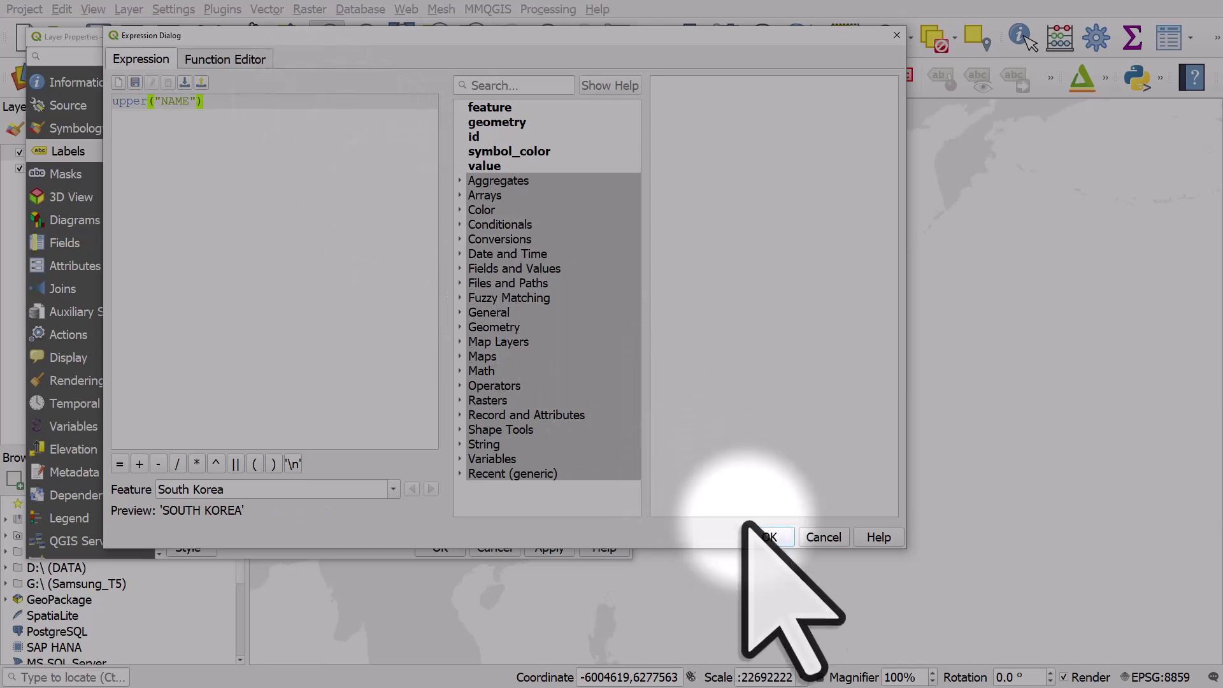
Make the label text Bold at size 14 and apply
click(769, 537)
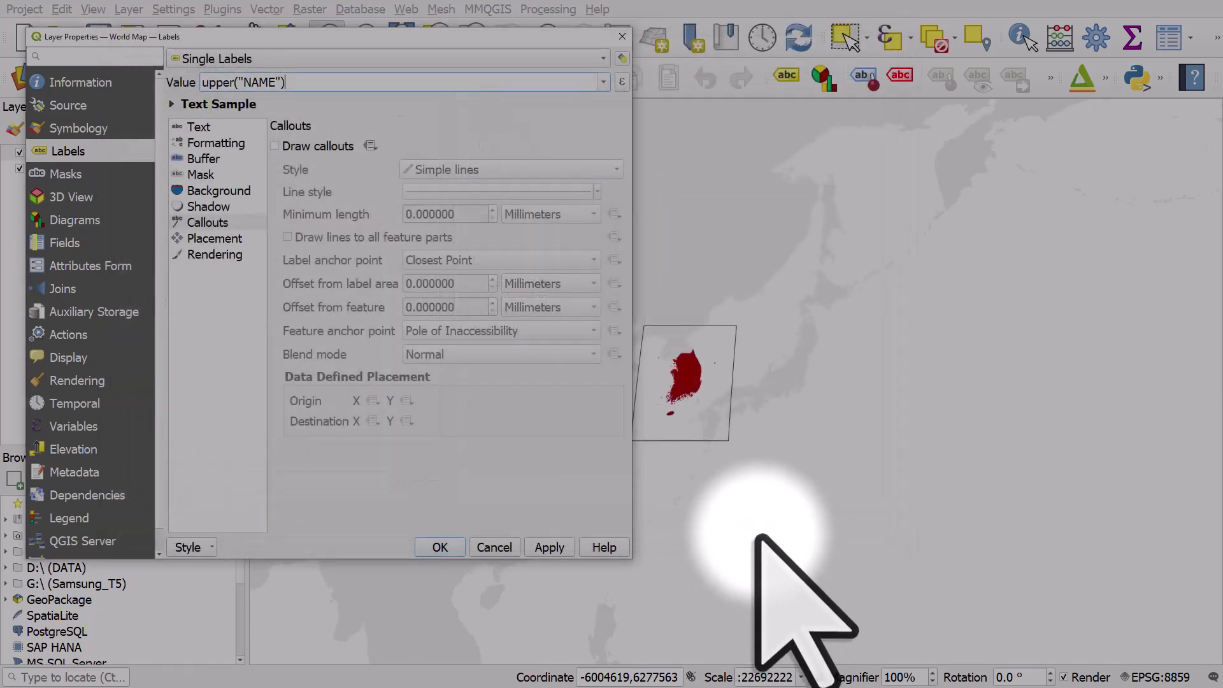
click(204, 128)
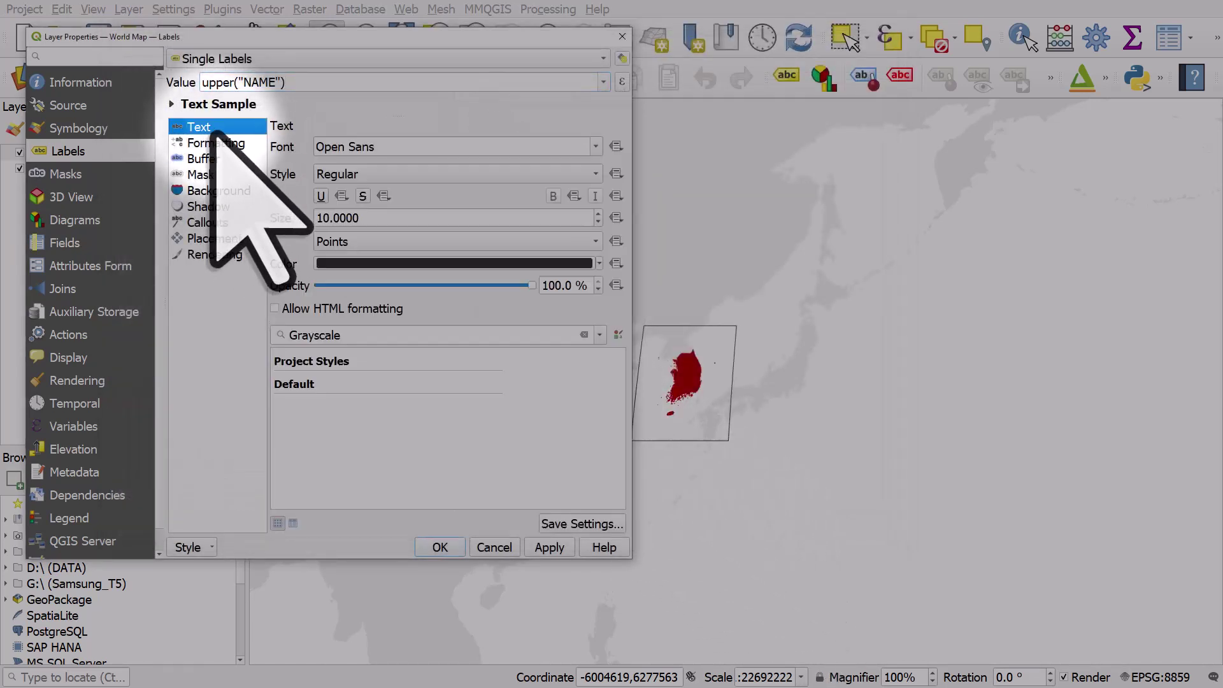
click(368, 174)
click(367, 191)
drag(366, 217, 300, 217)
text(14)
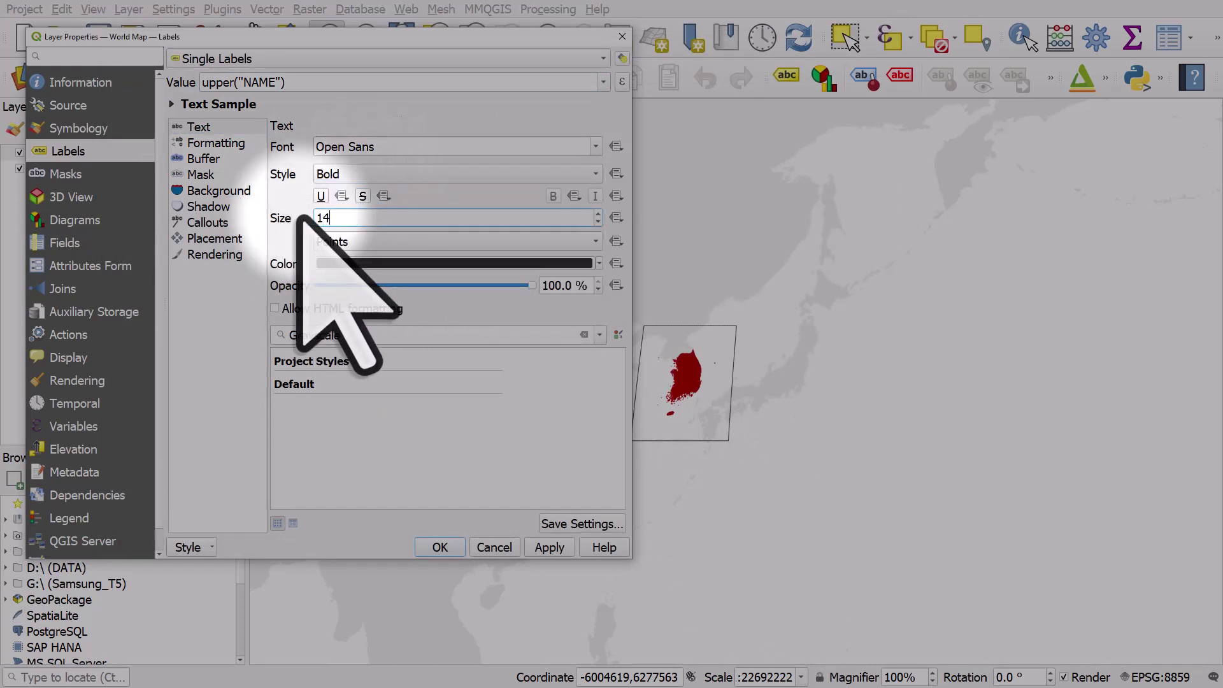
click(549, 547)
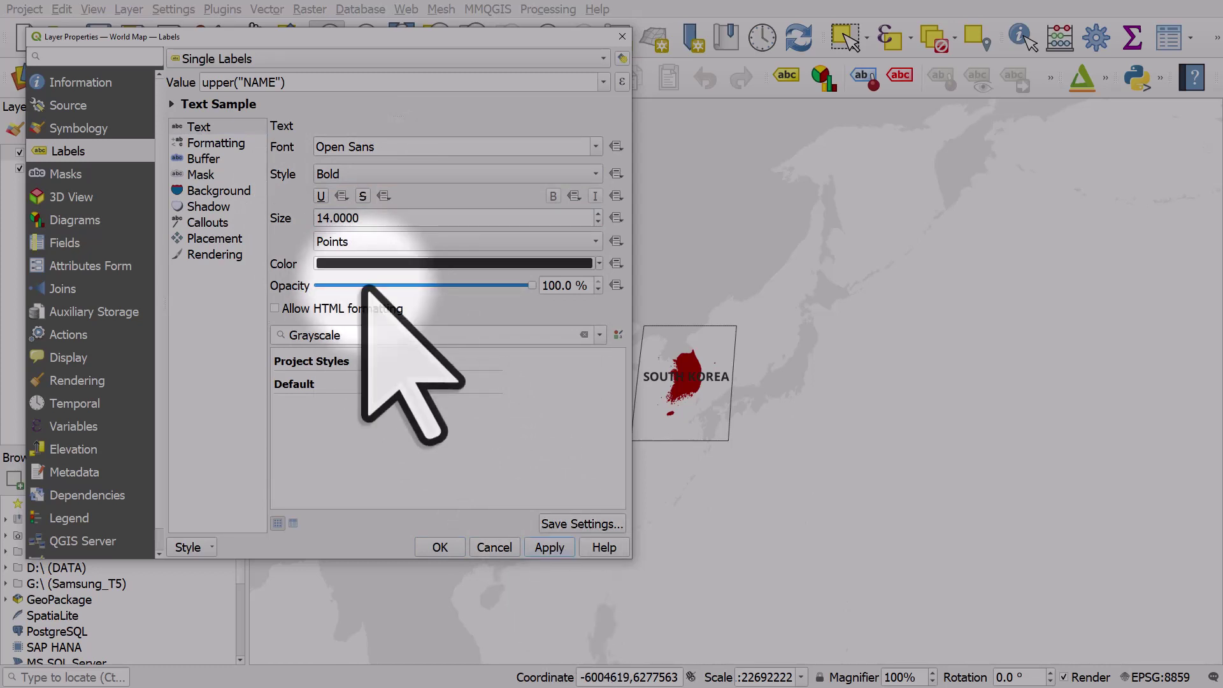
Enable label callouts using Manhattan lines and apply
click(217, 222)
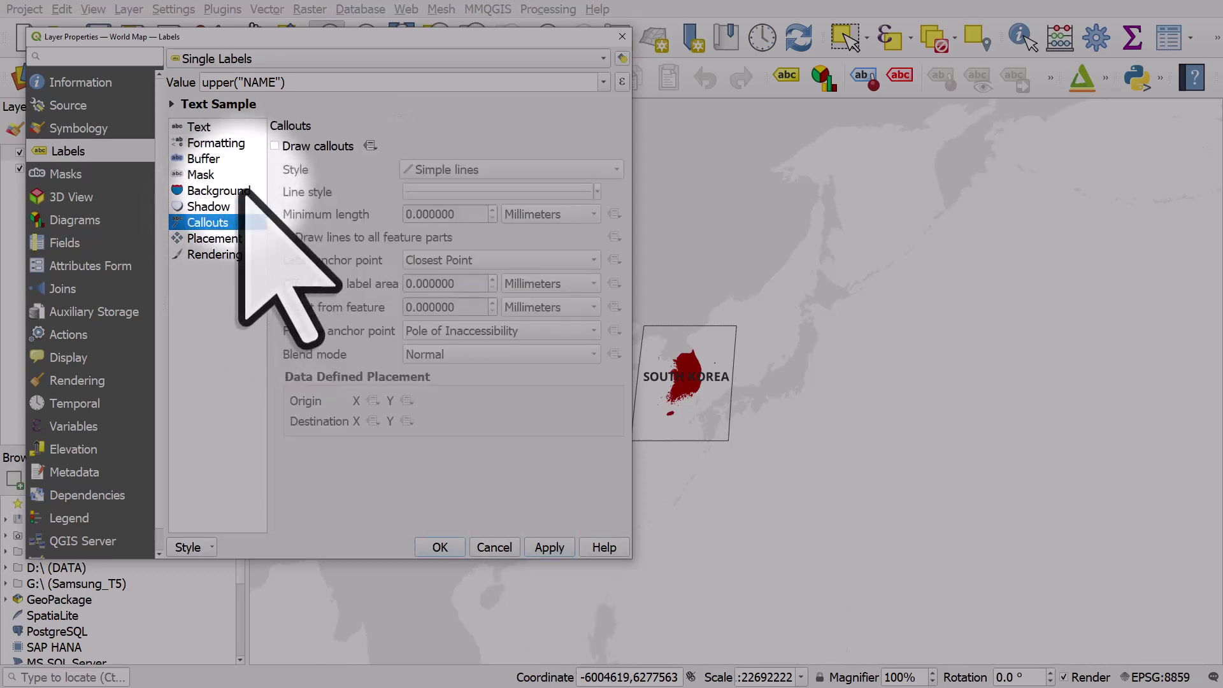
click(274, 145)
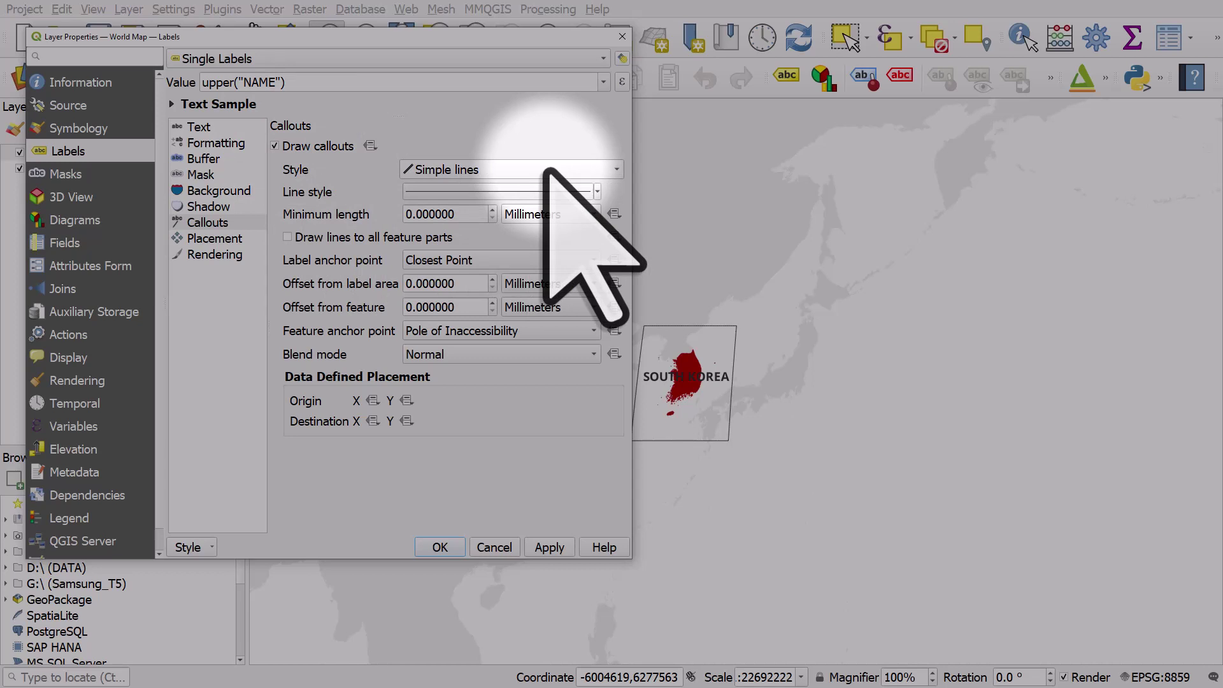
click(548, 171)
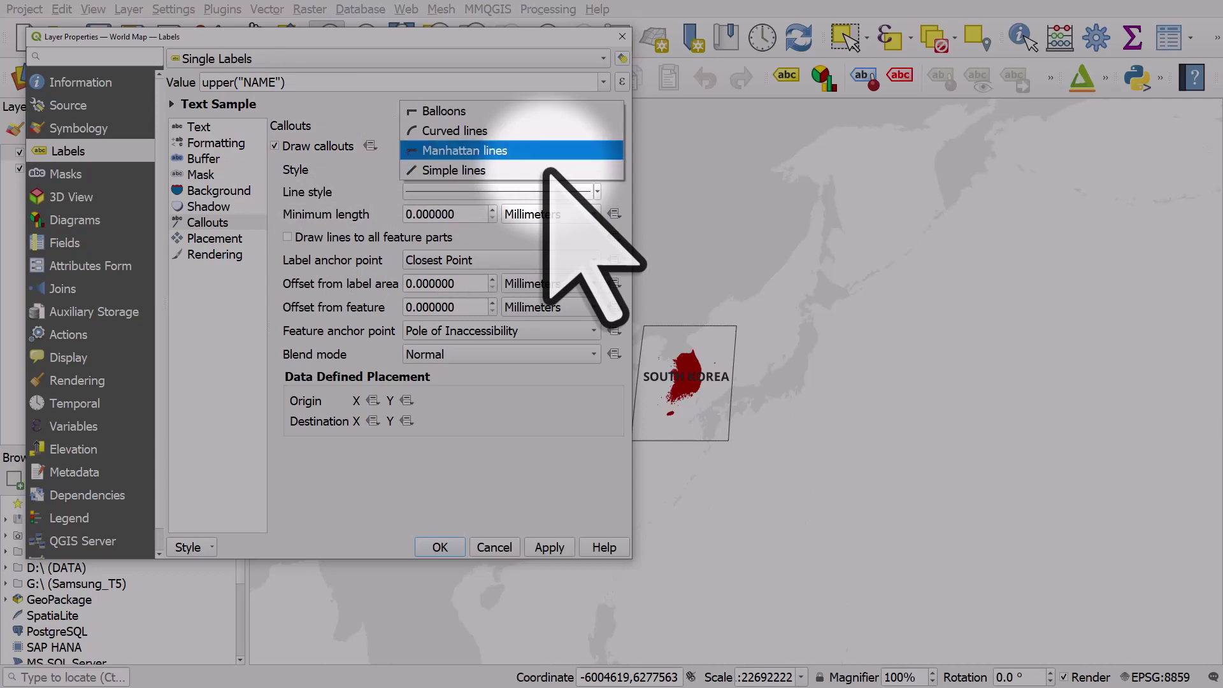
click(539, 154)
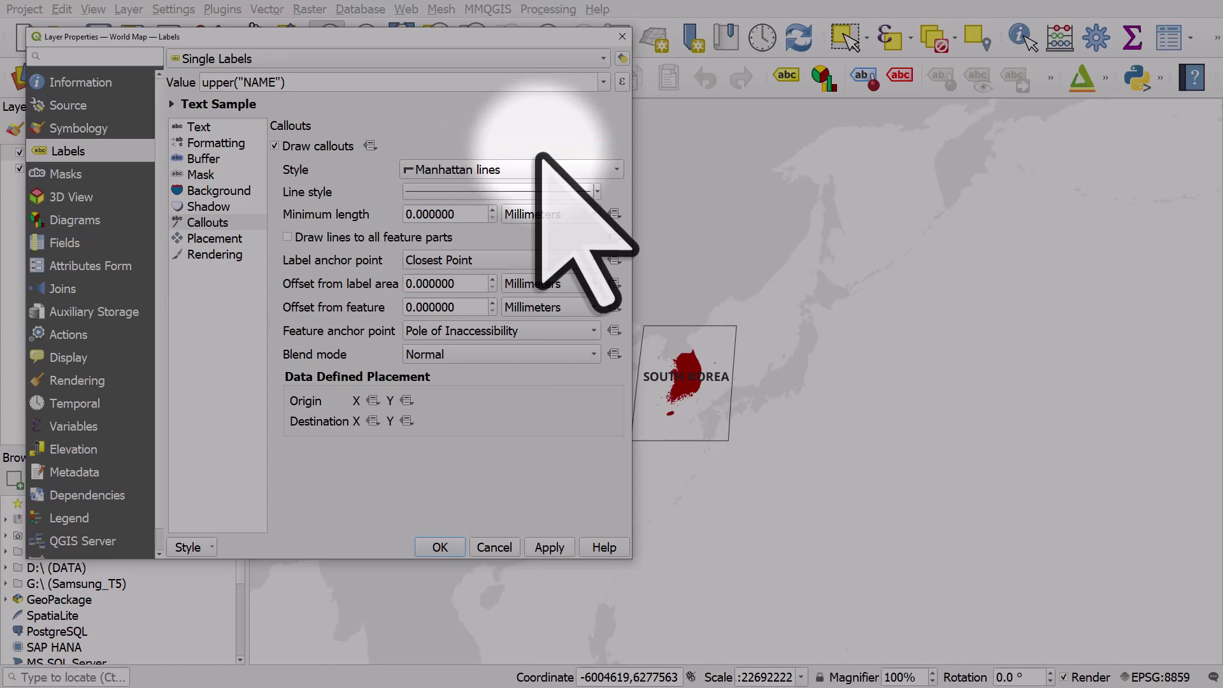
click(549, 547)
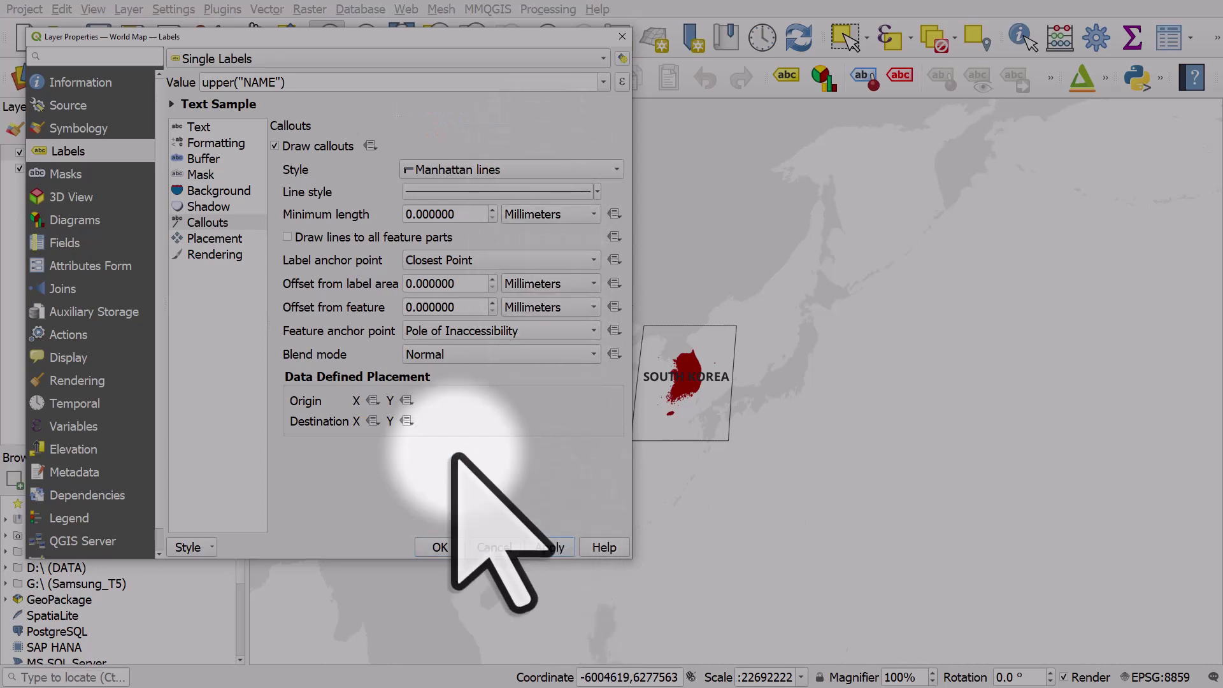
Set the label placement distance to 20 mm and apply
click(217, 239)
click(374, 343)
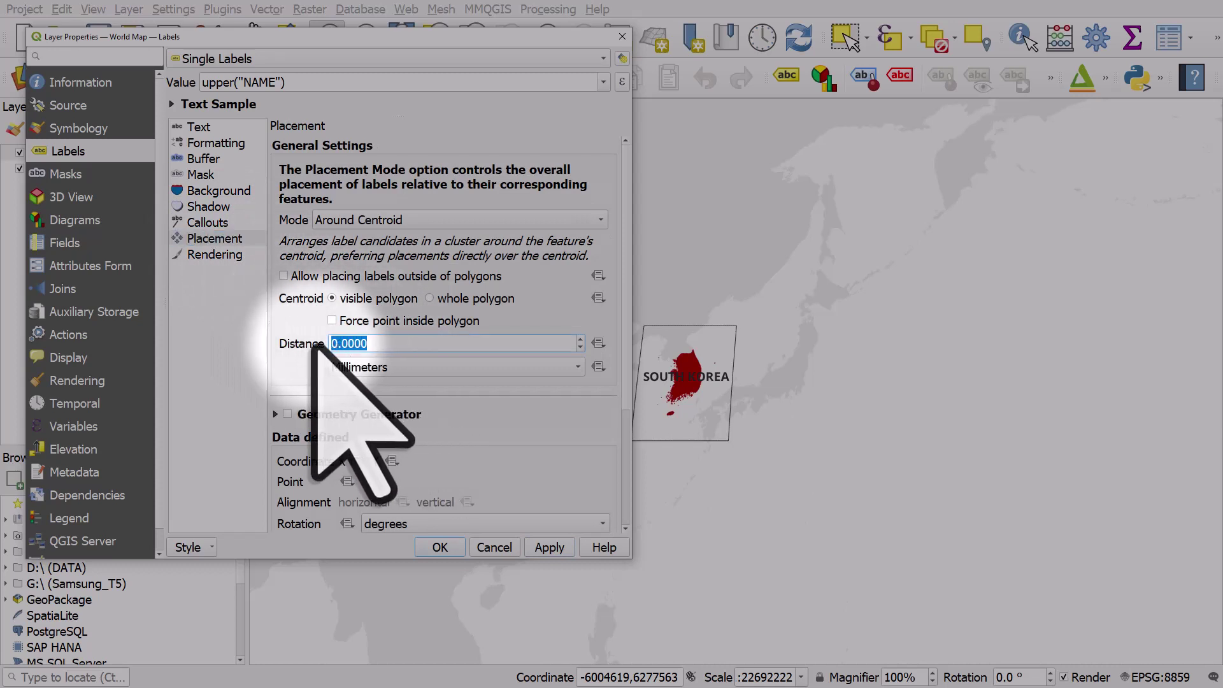
text(20)
click(552, 549)
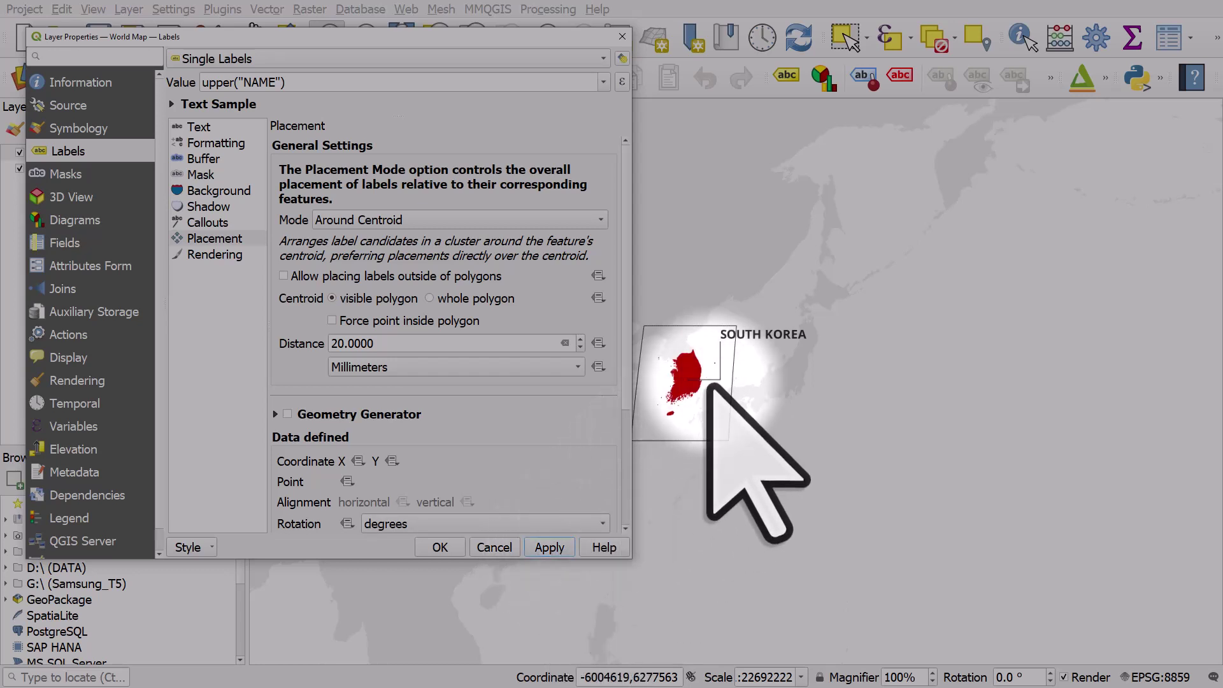
Anchor callouts on the country's outer edge and try a 1.5 mm feature offset
click(207, 223)
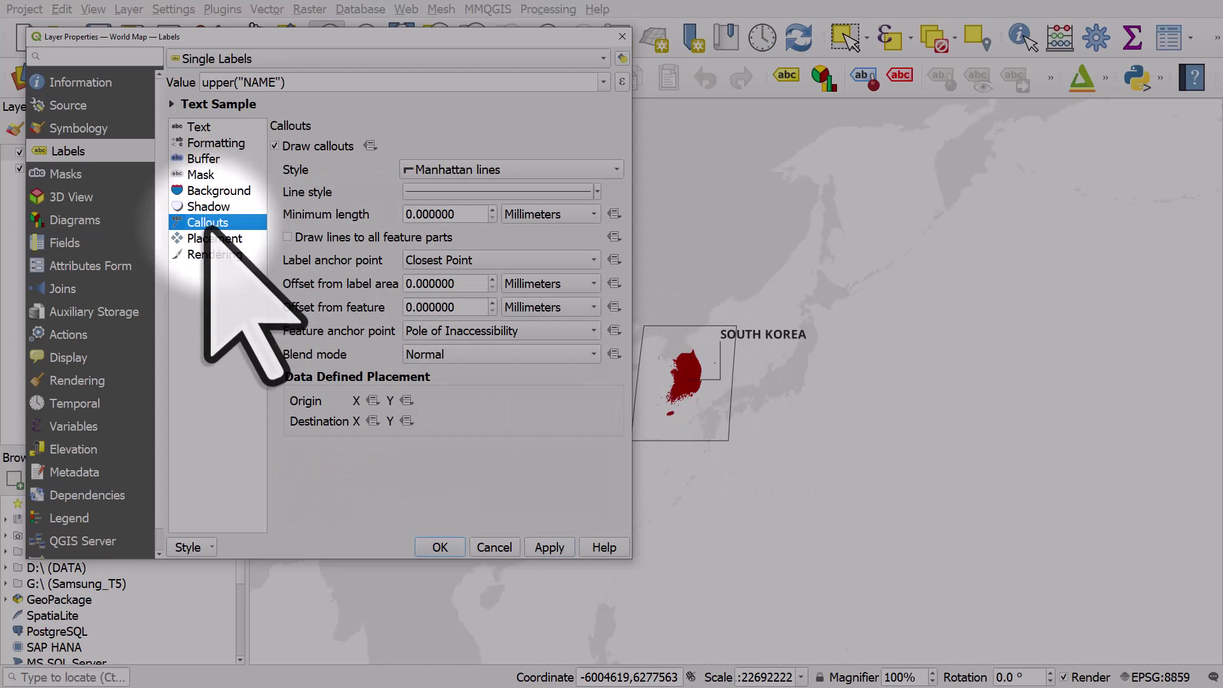
click(447, 331)
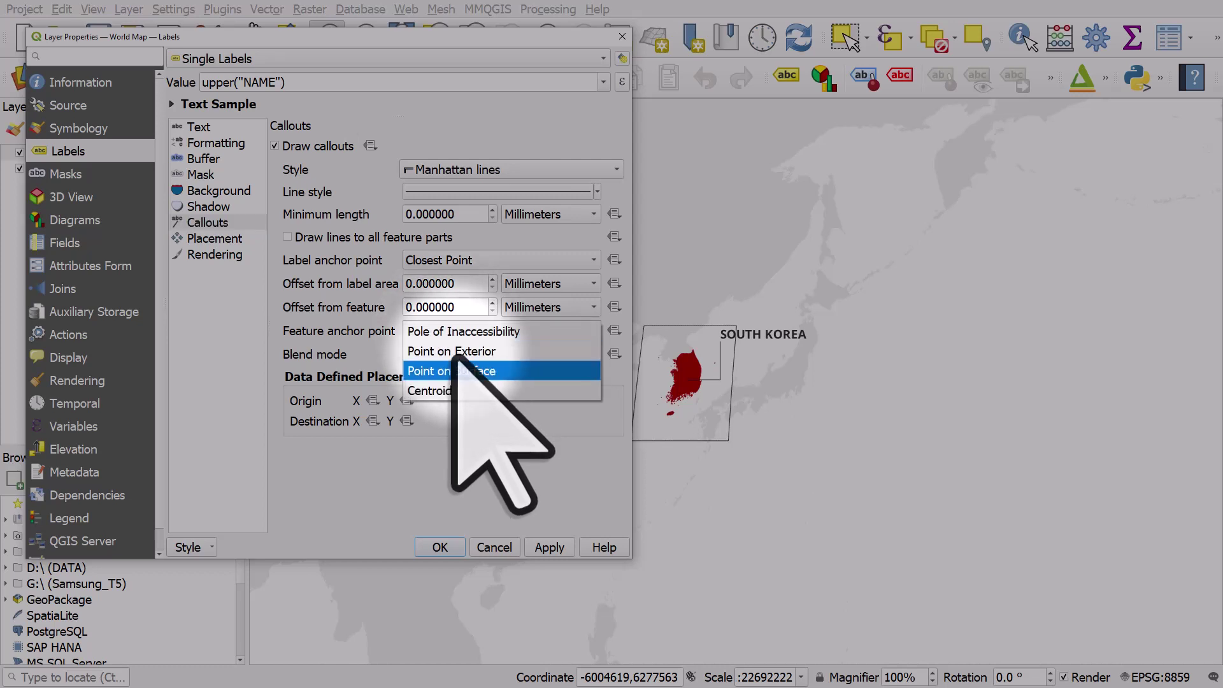
click(455, 351)
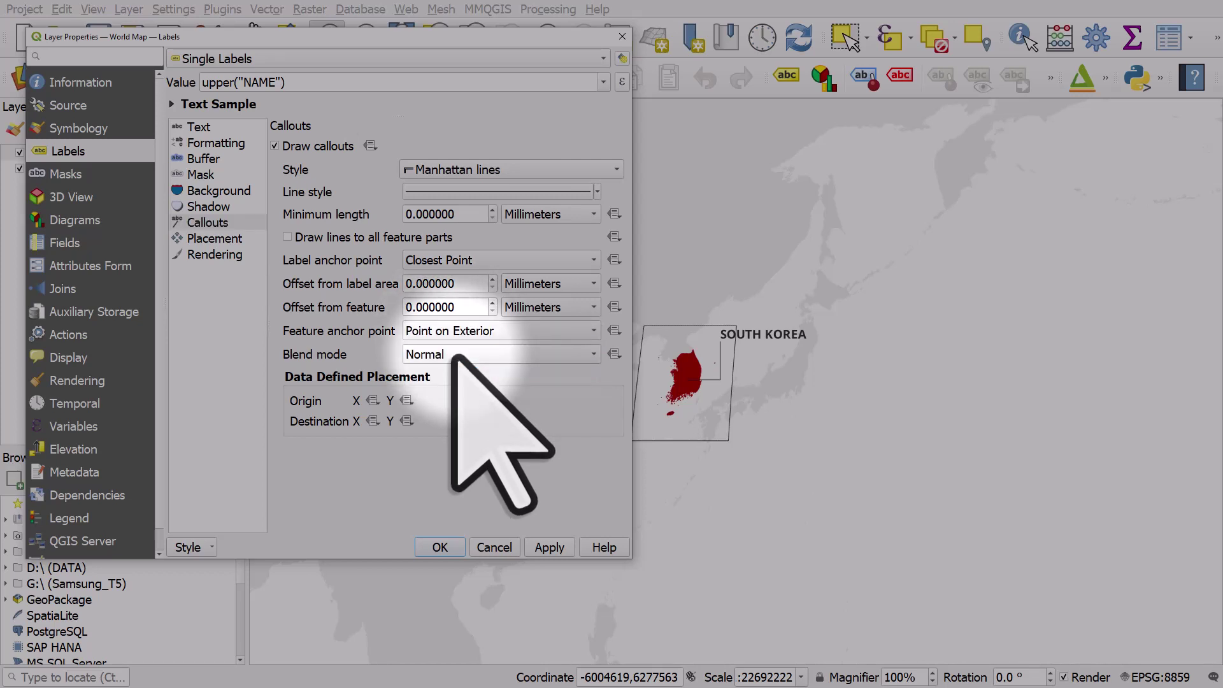
drag(463, 307, 394, 312)
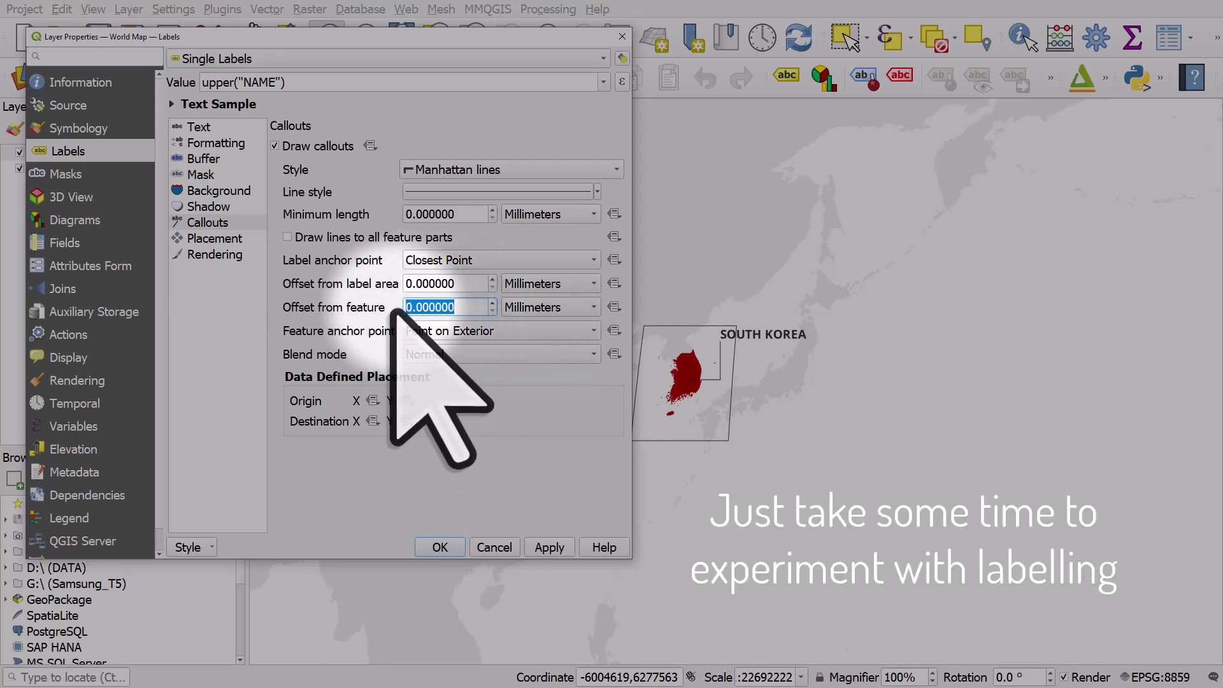
text(1.5)
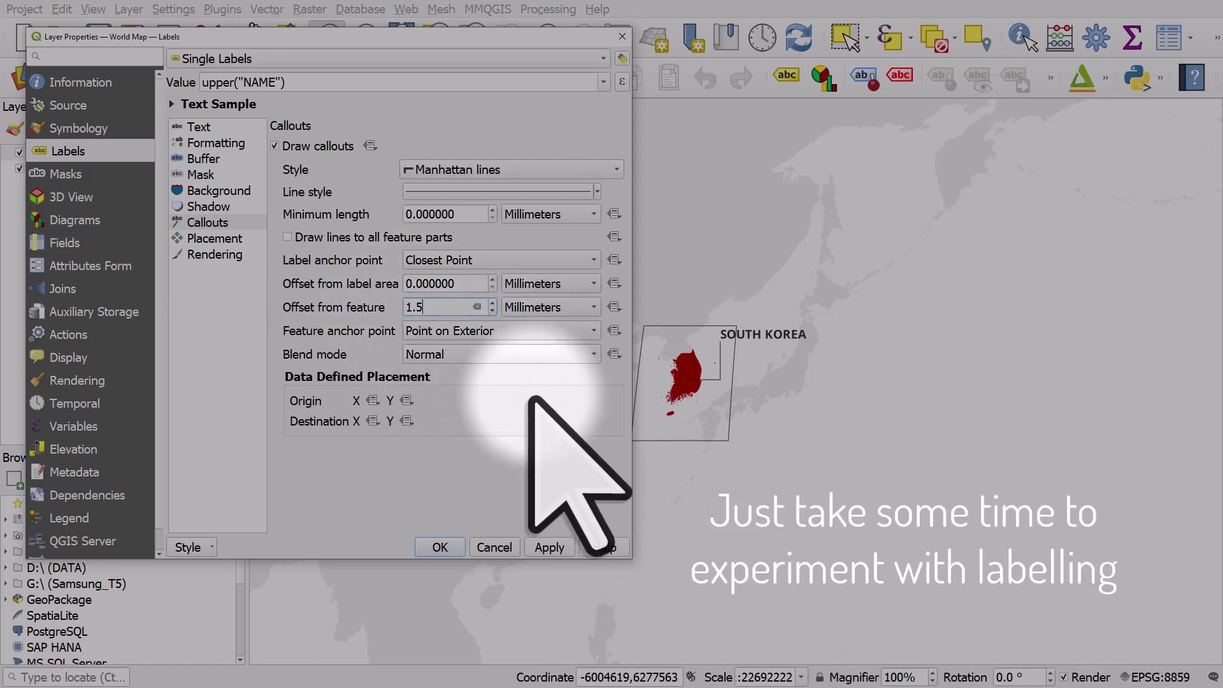
click(552, 548)
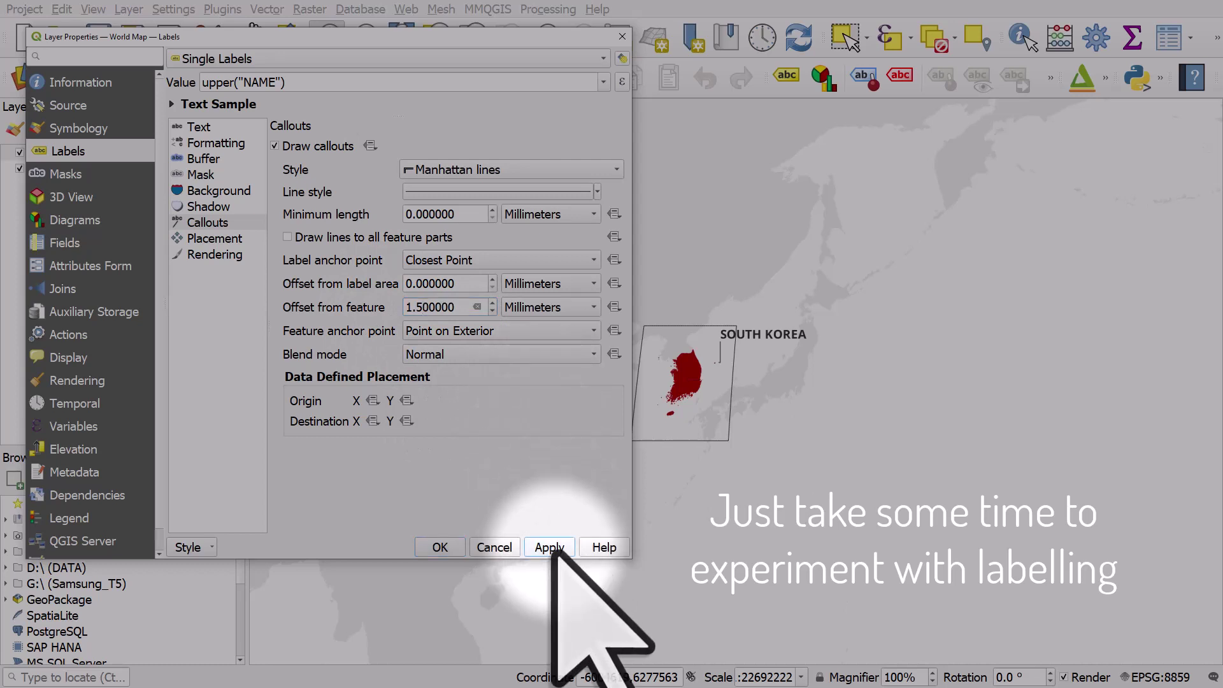
Reduce the callout's offset from feature to 1 mm, then settle on 0.5 mm
drag(458, 308, 404, 307)
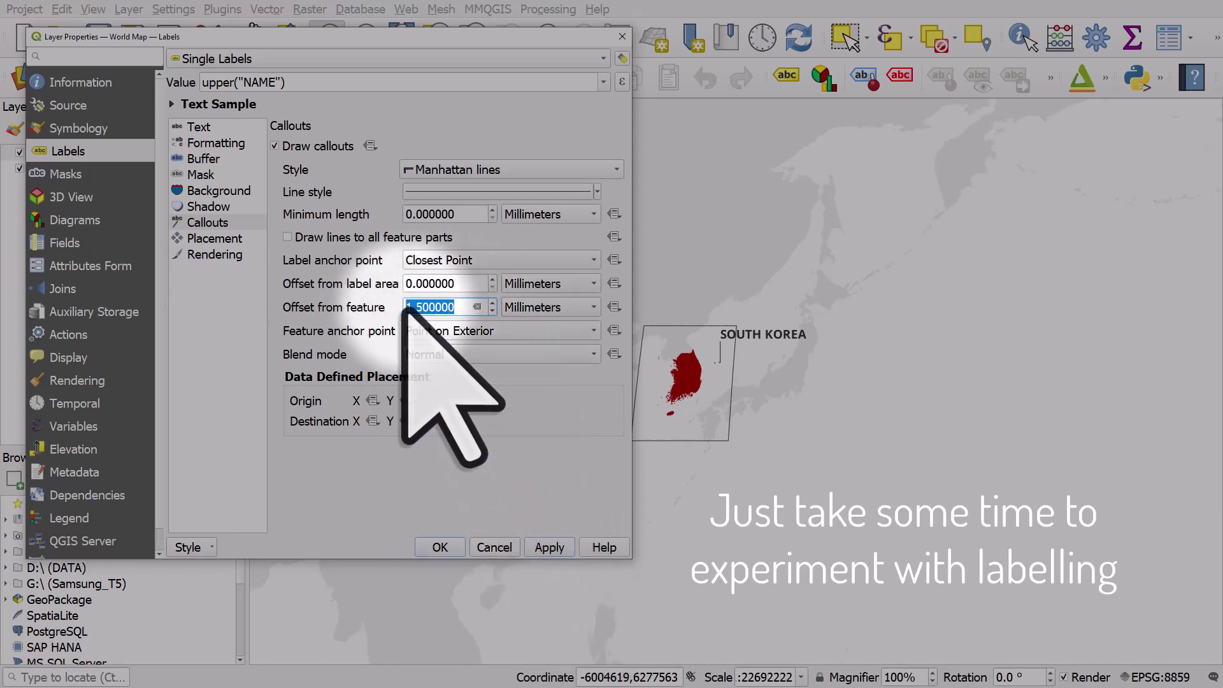
text(1)
click(550, 547)
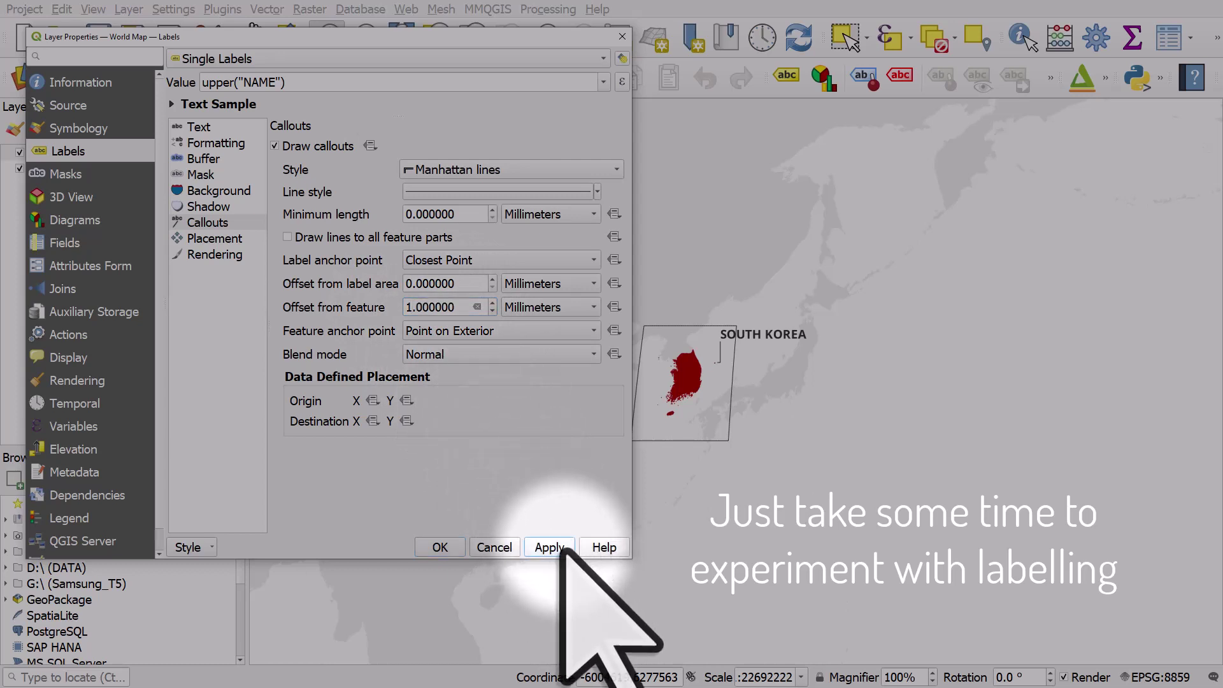
drag(458, 307, 405, 307)
text(0.5)
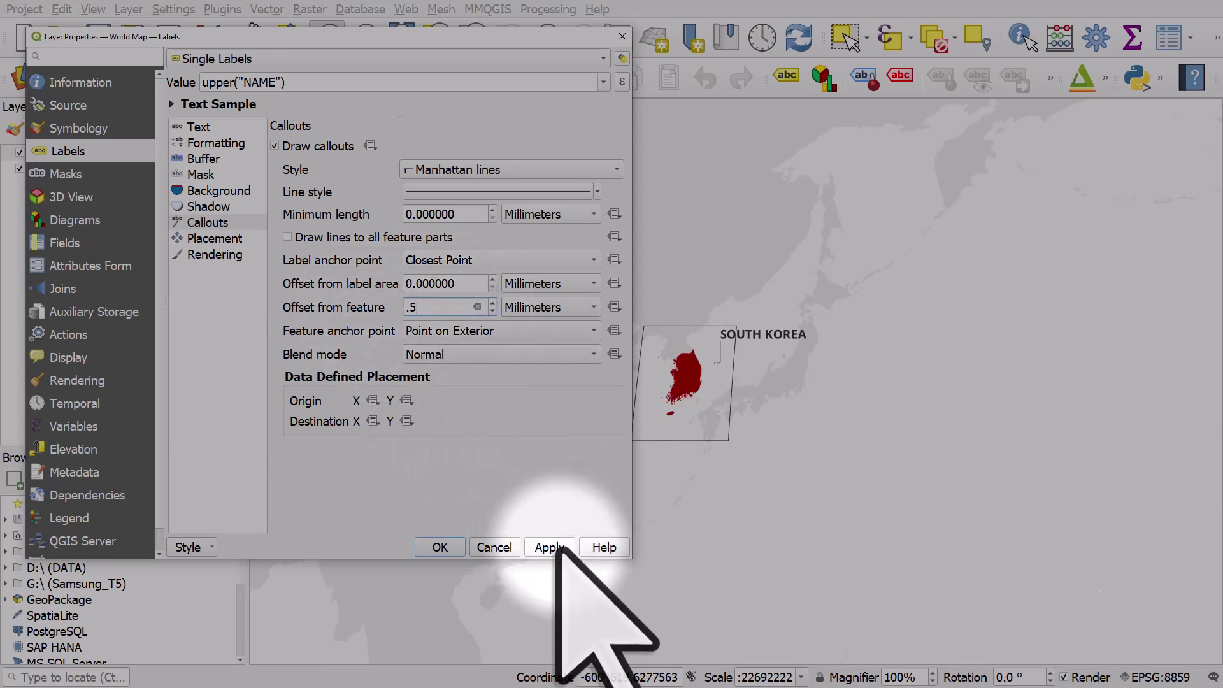
click(554, 547)
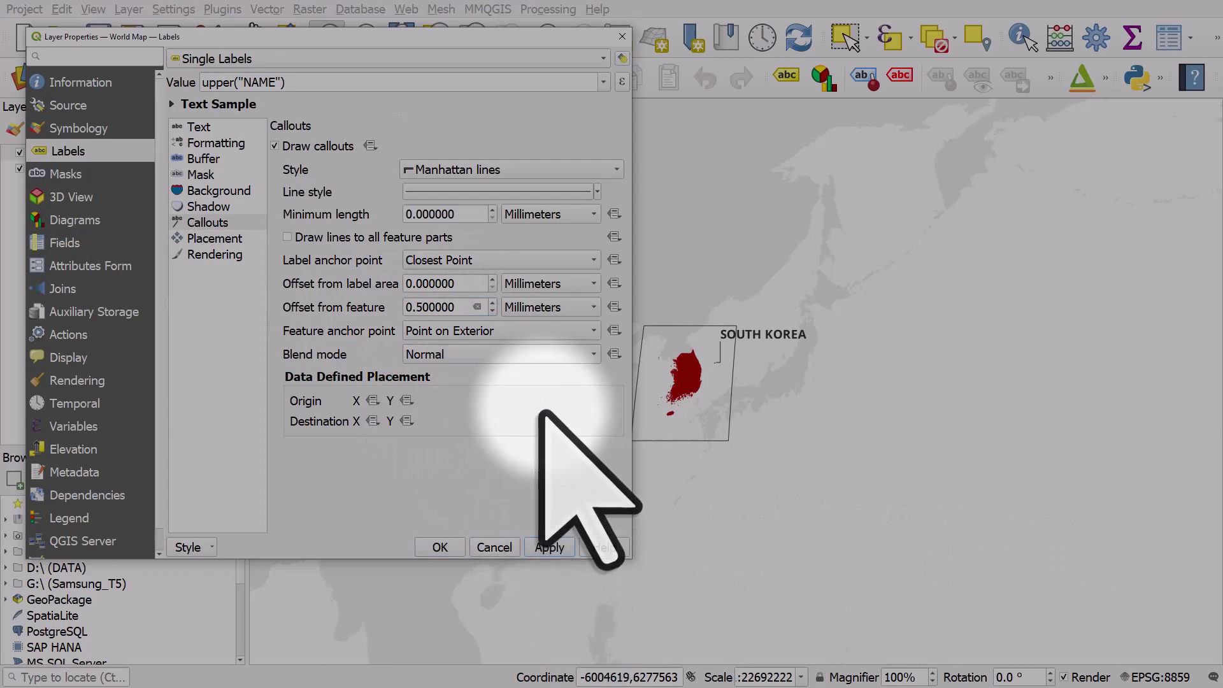
Close the layer properties and start the Move Label tool, accepting fid as primary key
click(440, 547)
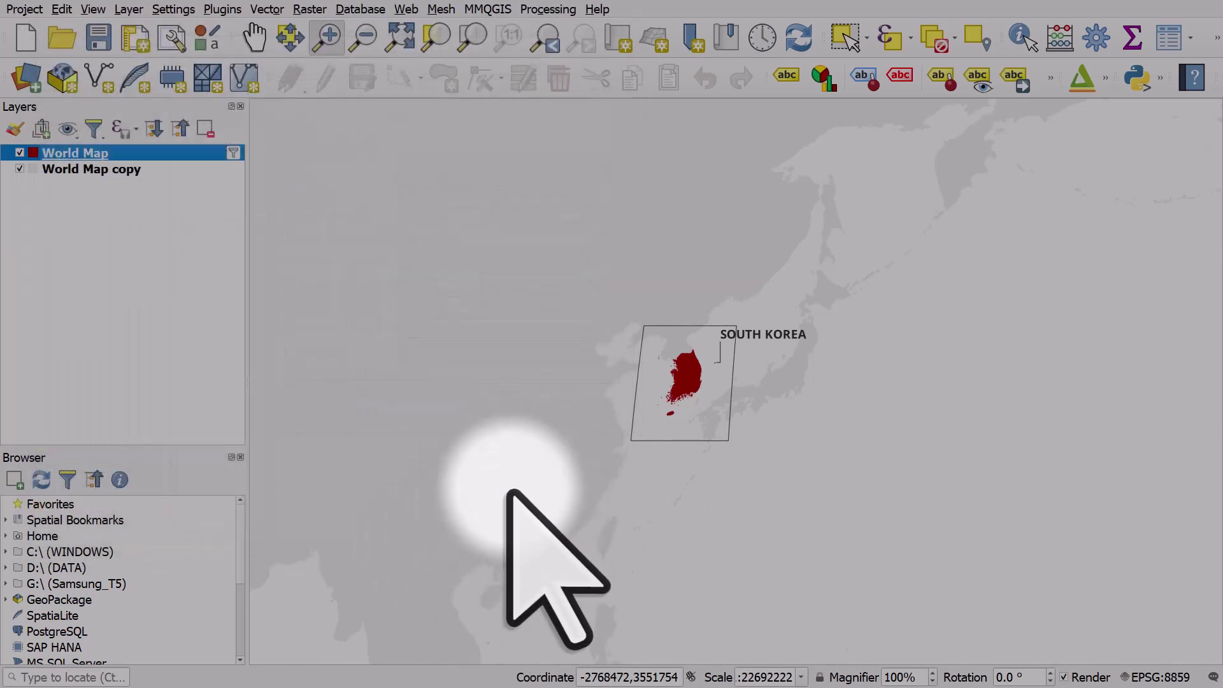
click(1022, 94)
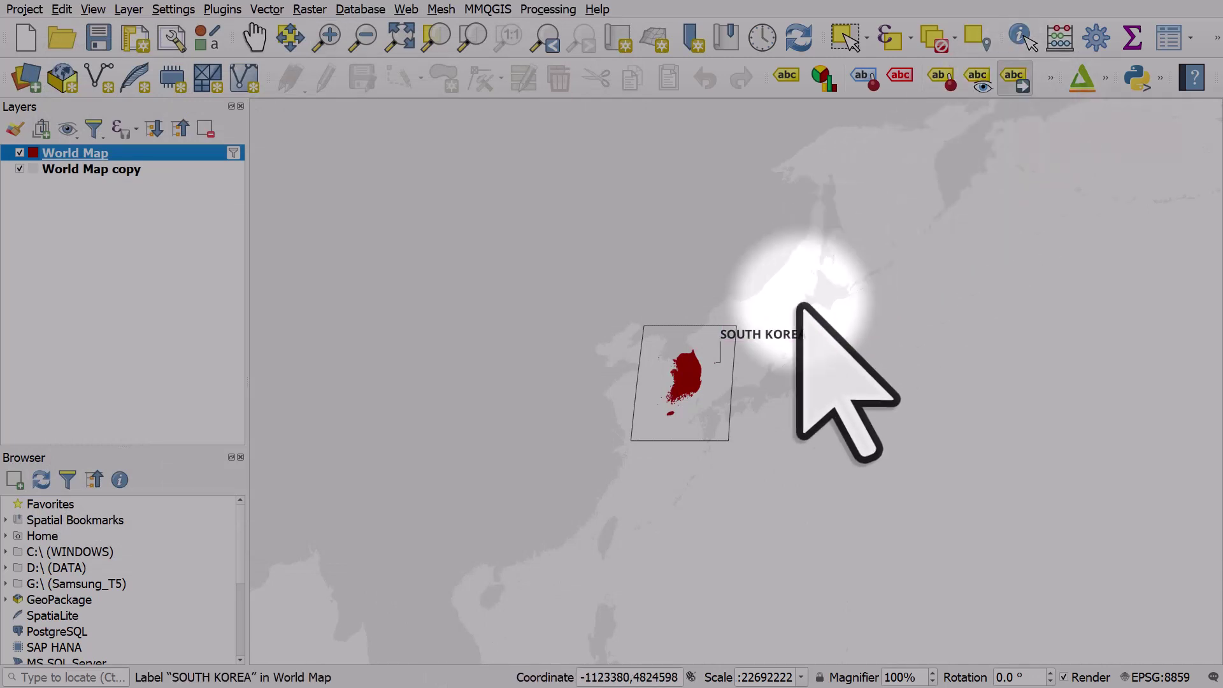
click(762, 338)
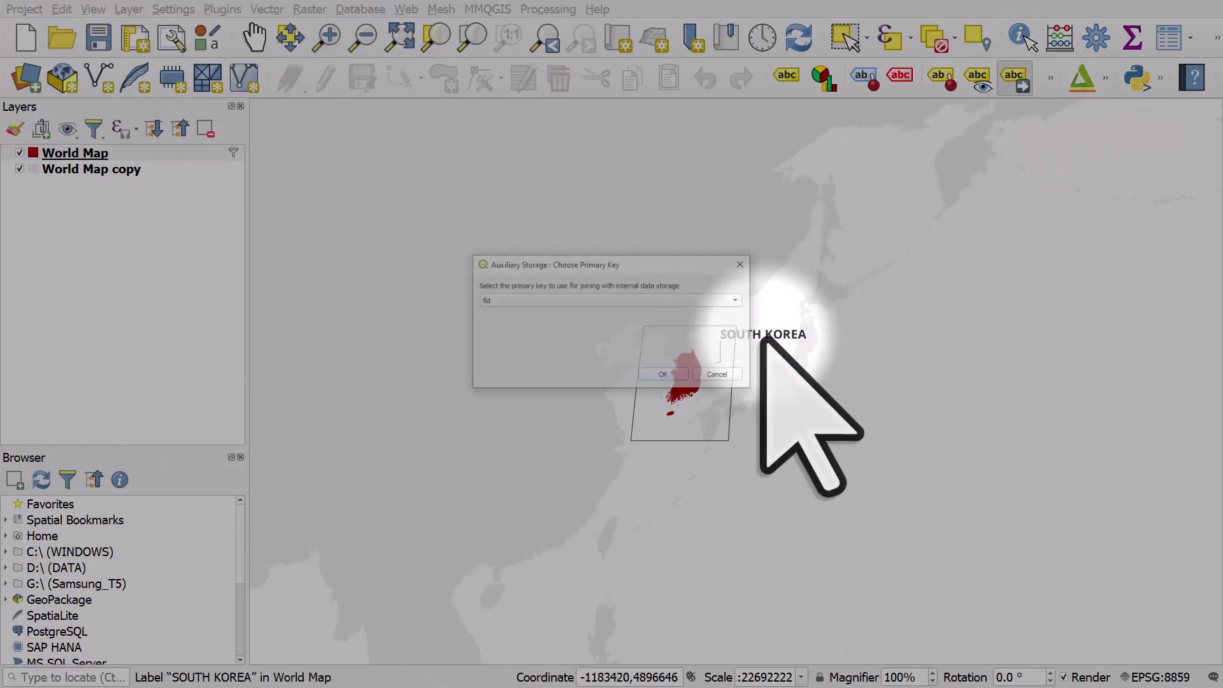
click(663, 374)
Drag the SOUTH KOREA label by hand to sit just beside its box
click(754, 339)
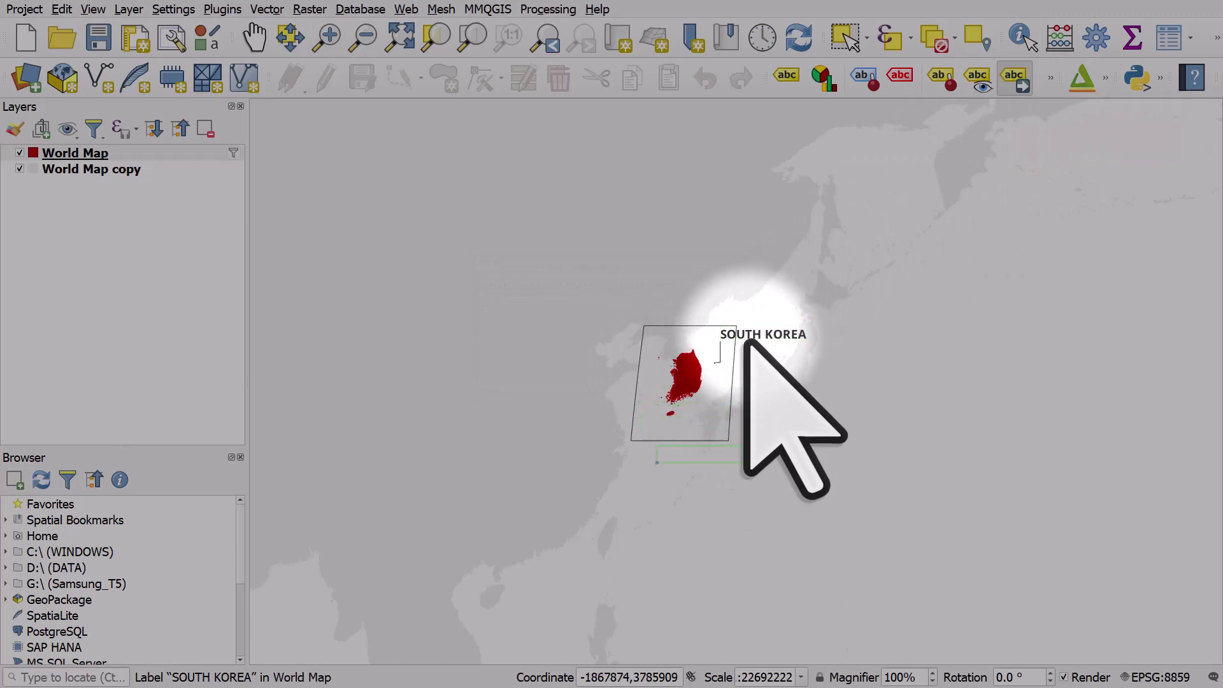
click(582, 366)
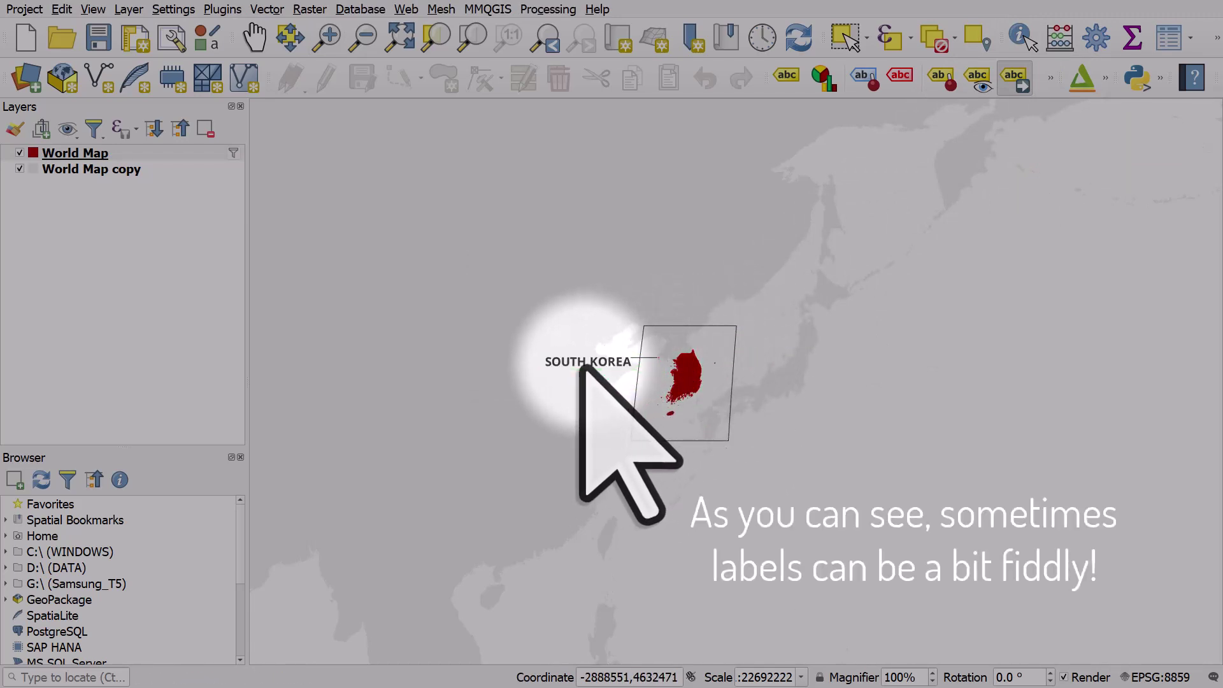
click(583, 365)
click(586, 388)
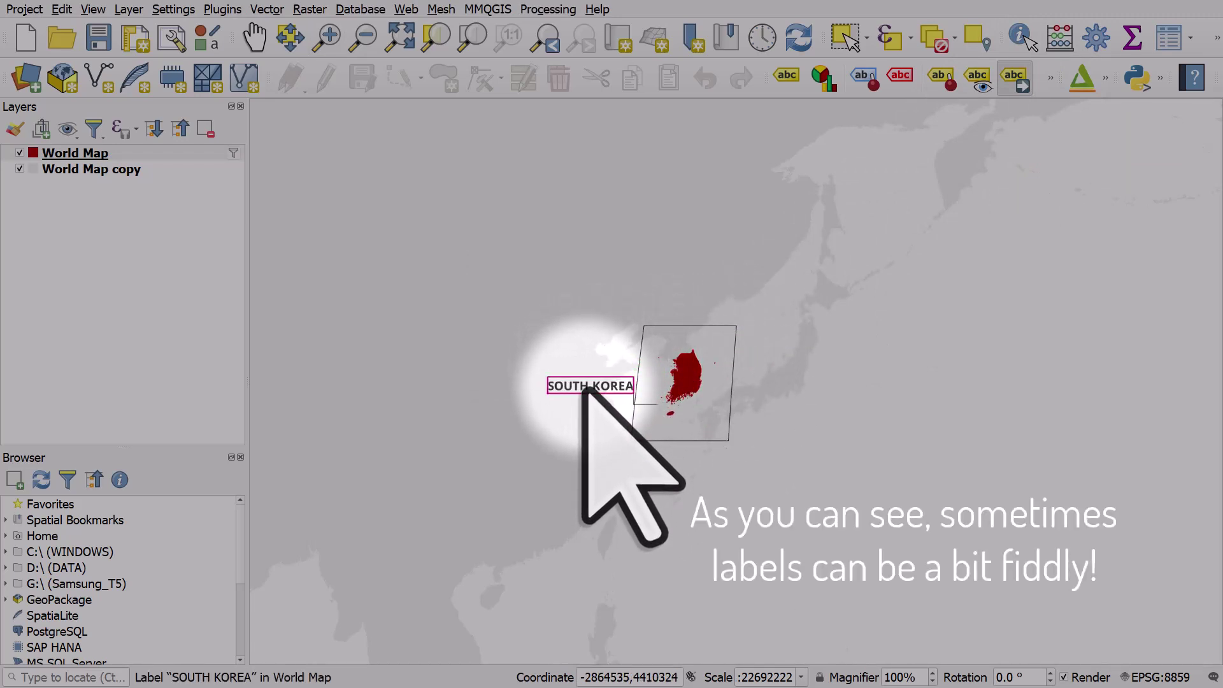
click(584, 388)
click(600, 385)
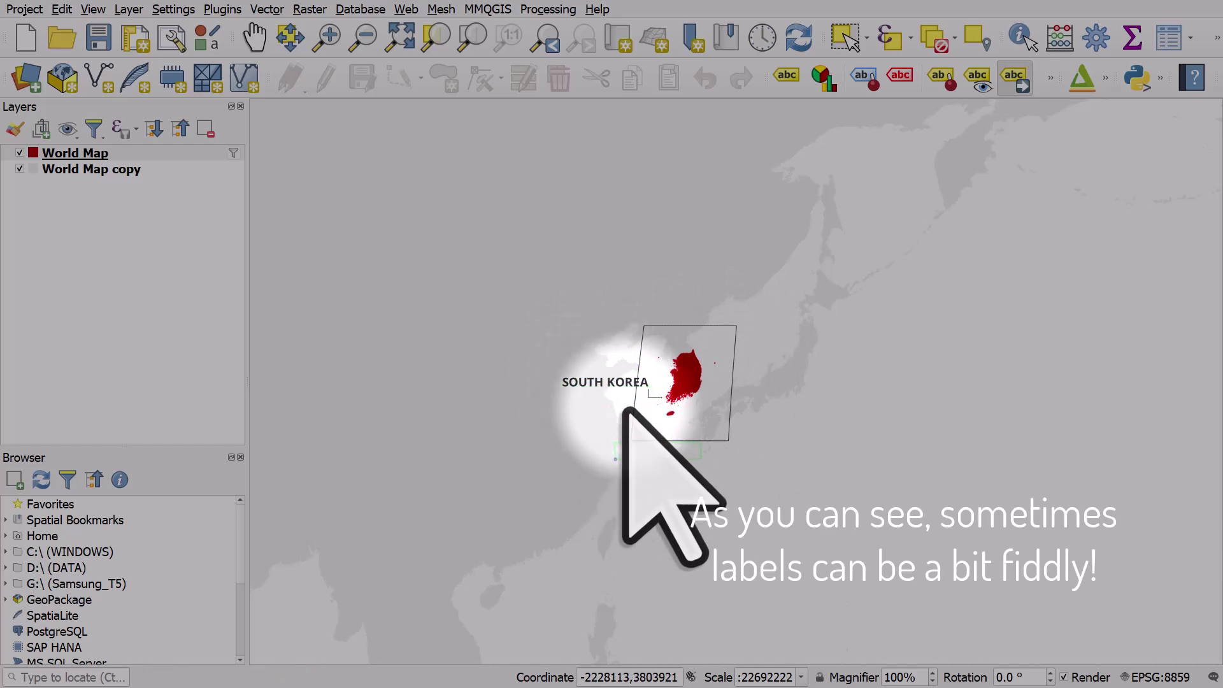
click(681, 460)
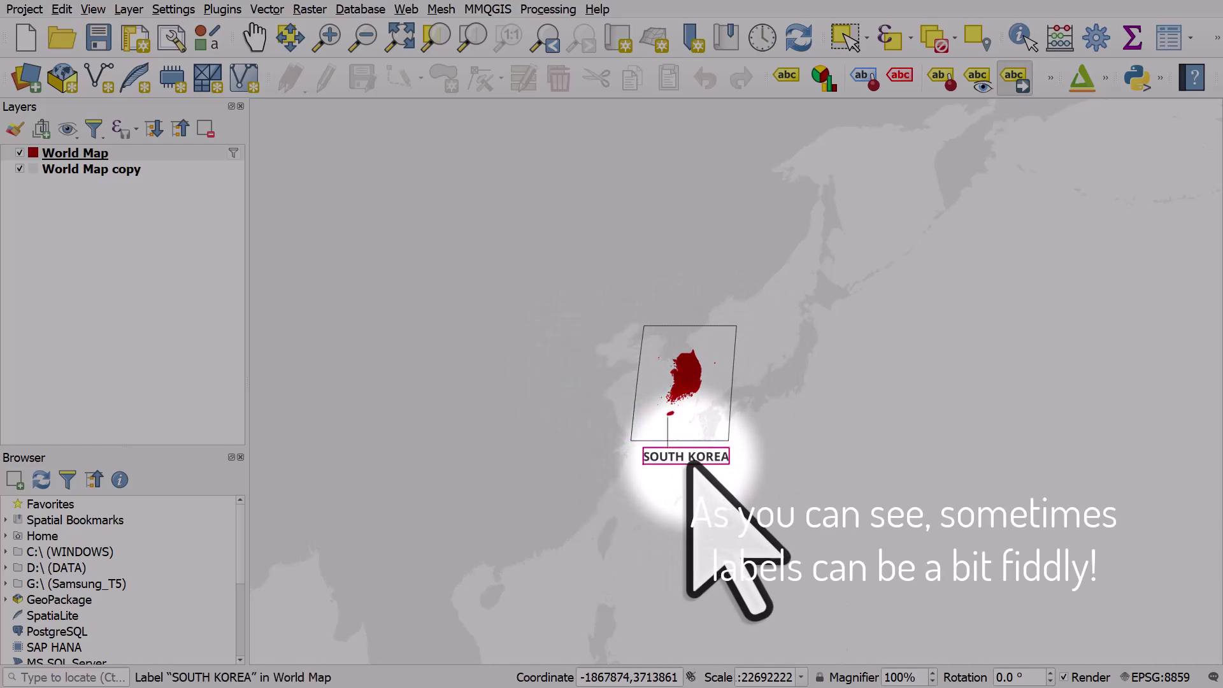
click(685, 460)
click(796, 351)
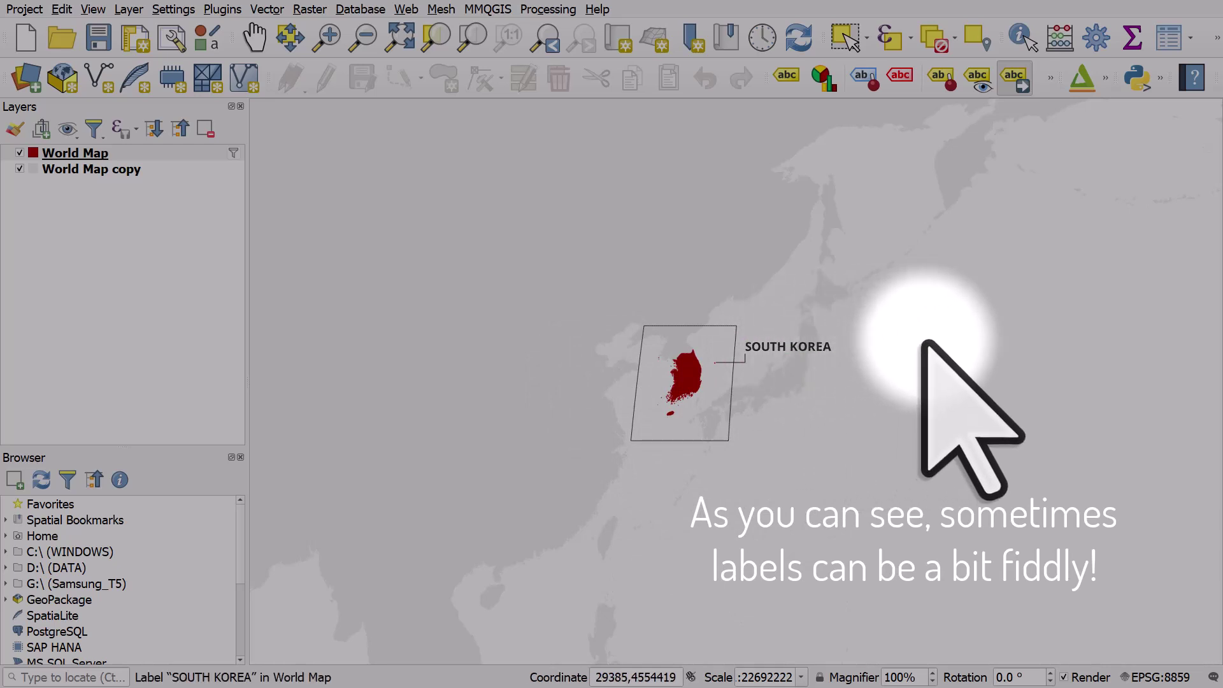
Change the World Map layer filter from 'South Korea' to "NAME" = 'Madagascar'
click(232, 153)
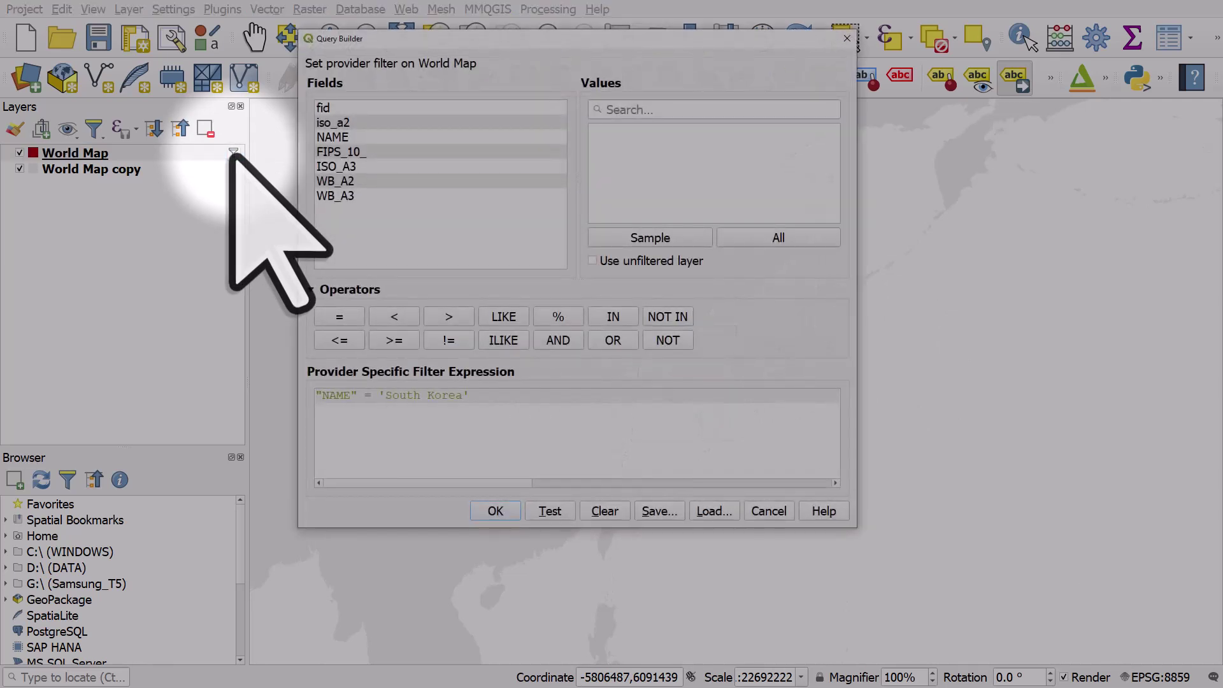
drag(462, 397, 386, 398)
text(Madagasca)
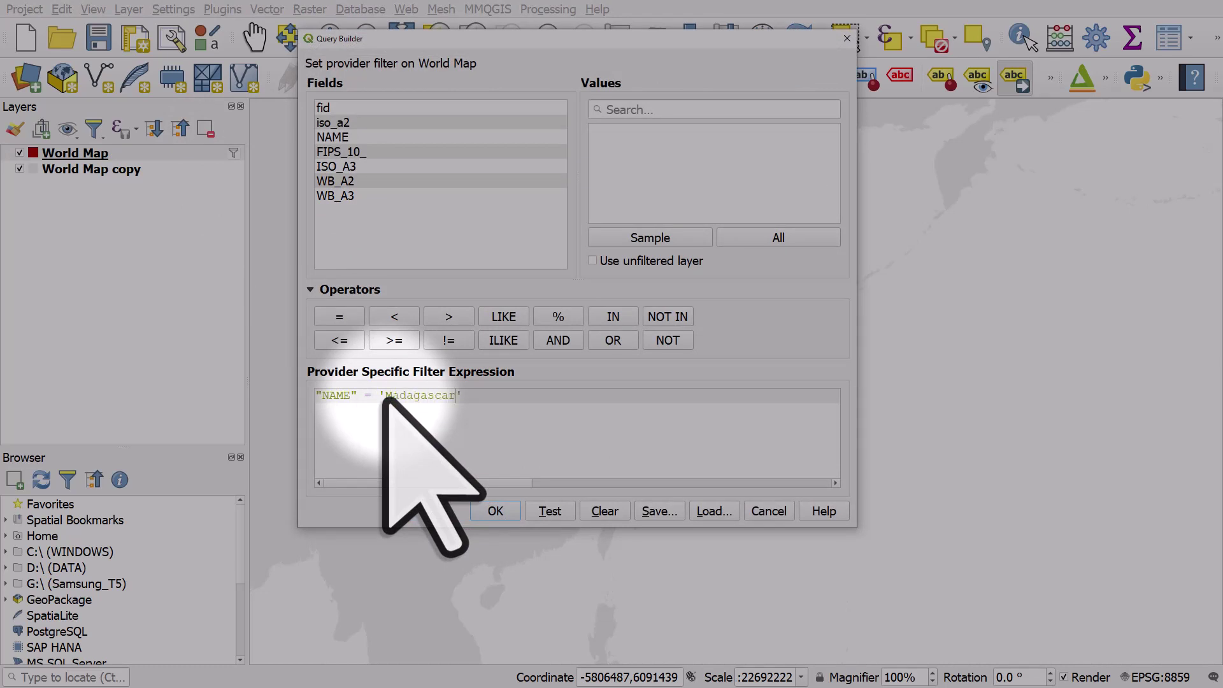
click(495, 511)
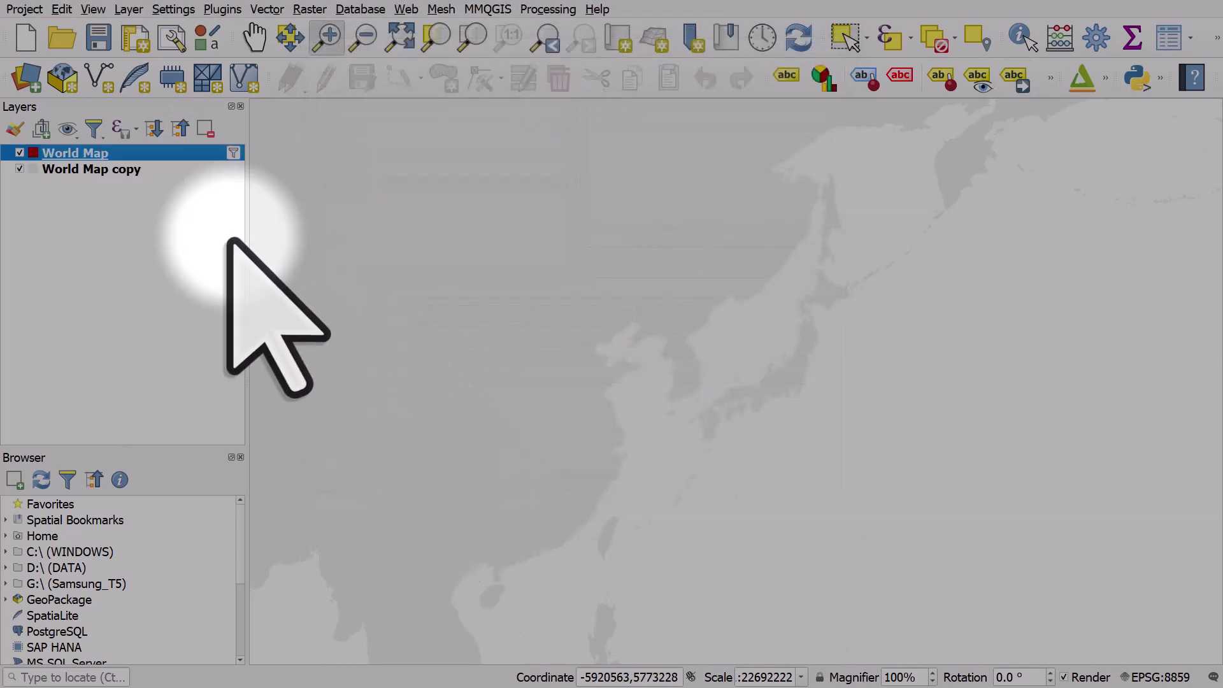
Zoom to the filtered layer, then zoom out and pan to frame Africa and Madagascar
right_click(153, 155)
click(154, 158)
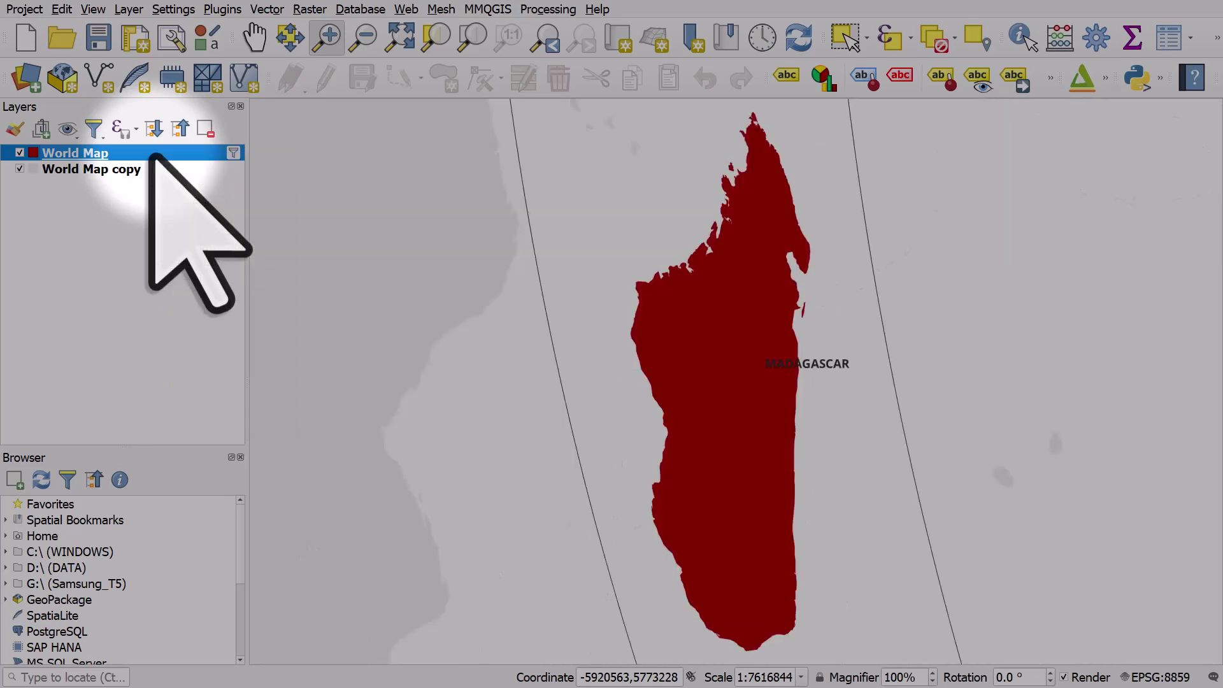
scroll(481, 308, down, 3)
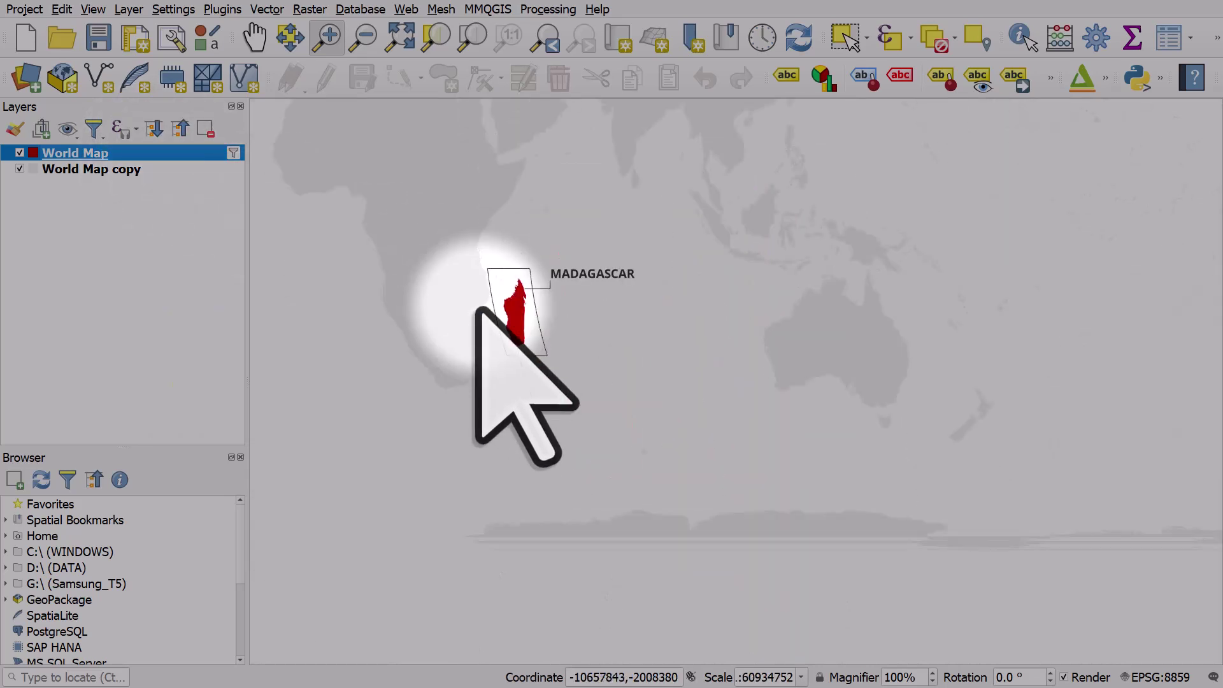
drag(481, 308, 591, 422)
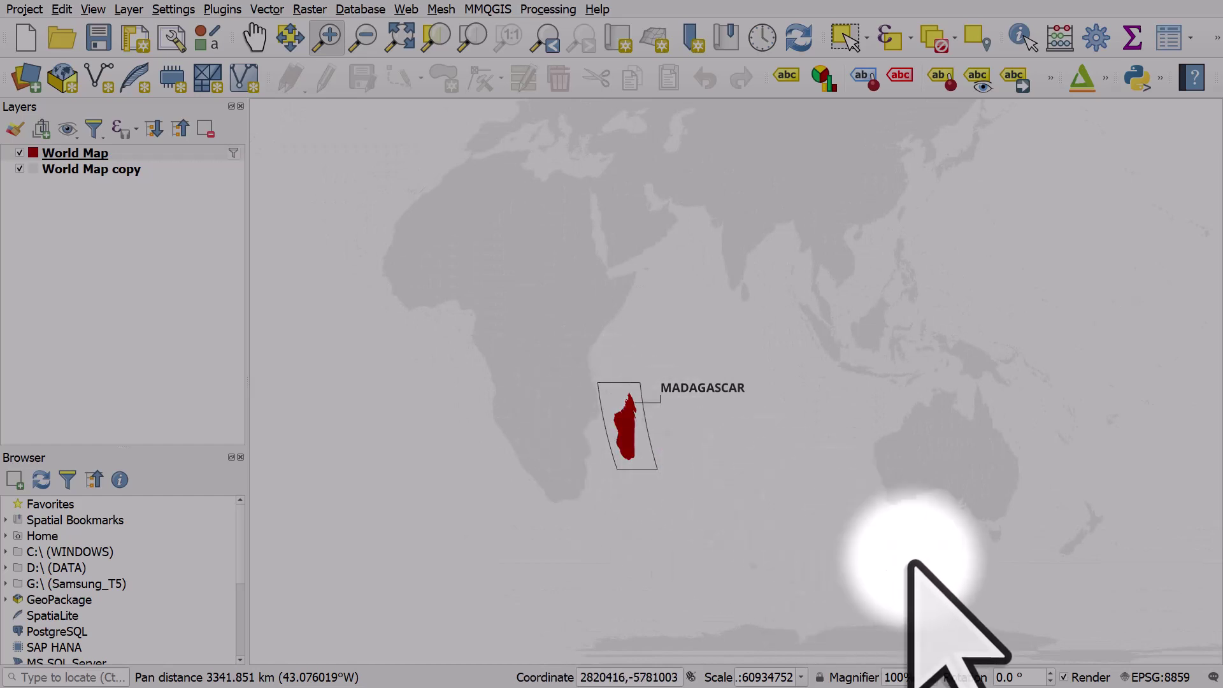
Set the project CRS to World_Winkel_Tripel_NGS (ESRI:54042) and recentre the world map
click(1159, 677)
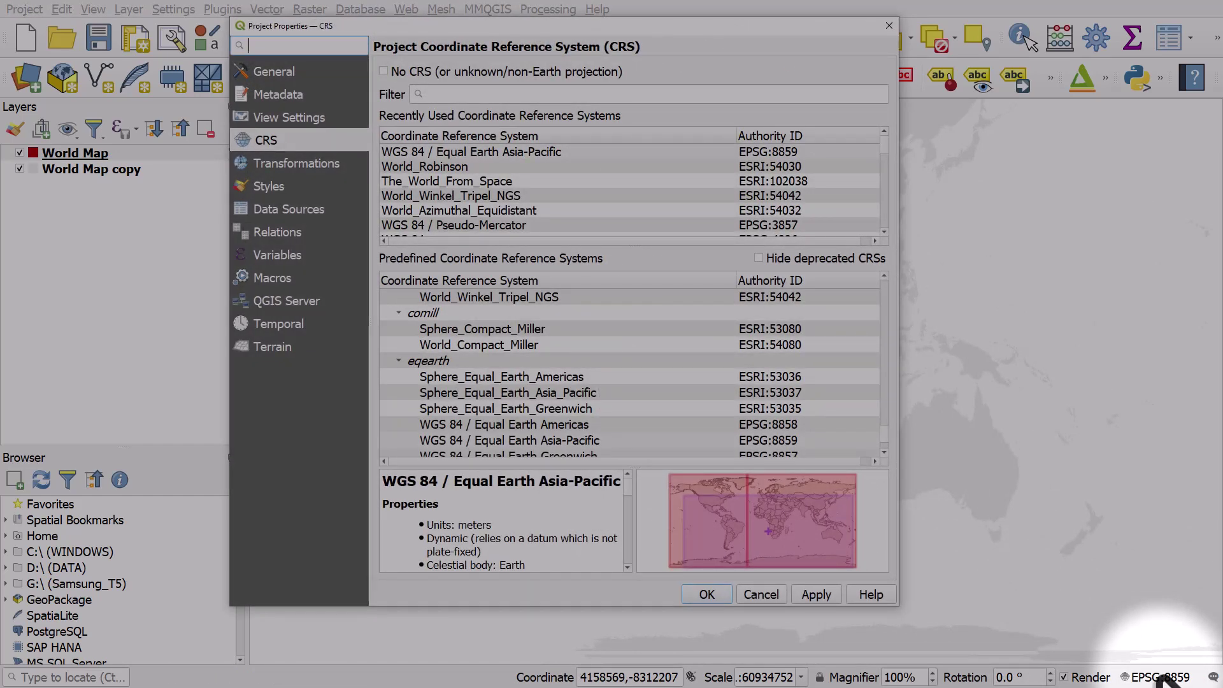
click(446, 196)
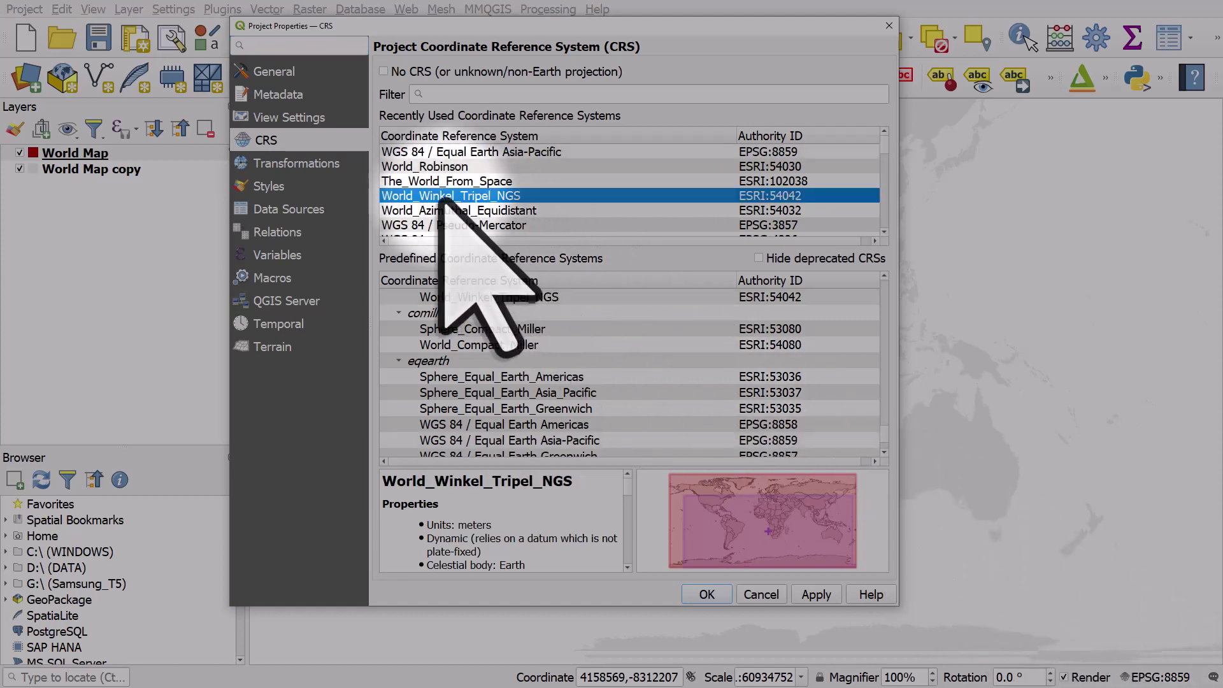
click(707, 594)
drag(720, 420, 554, 446)
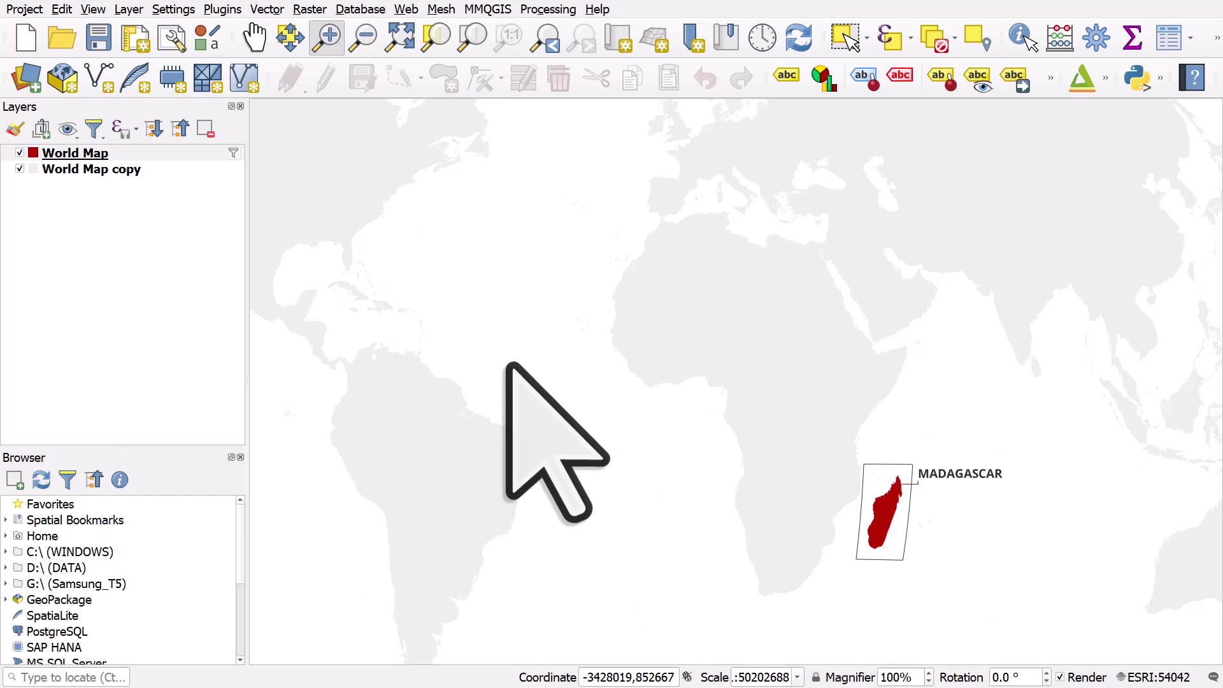
Bring up Project > Import/Export with Export Map to PDF highlighted
click(20, 9)
mouse_move(142, 260)
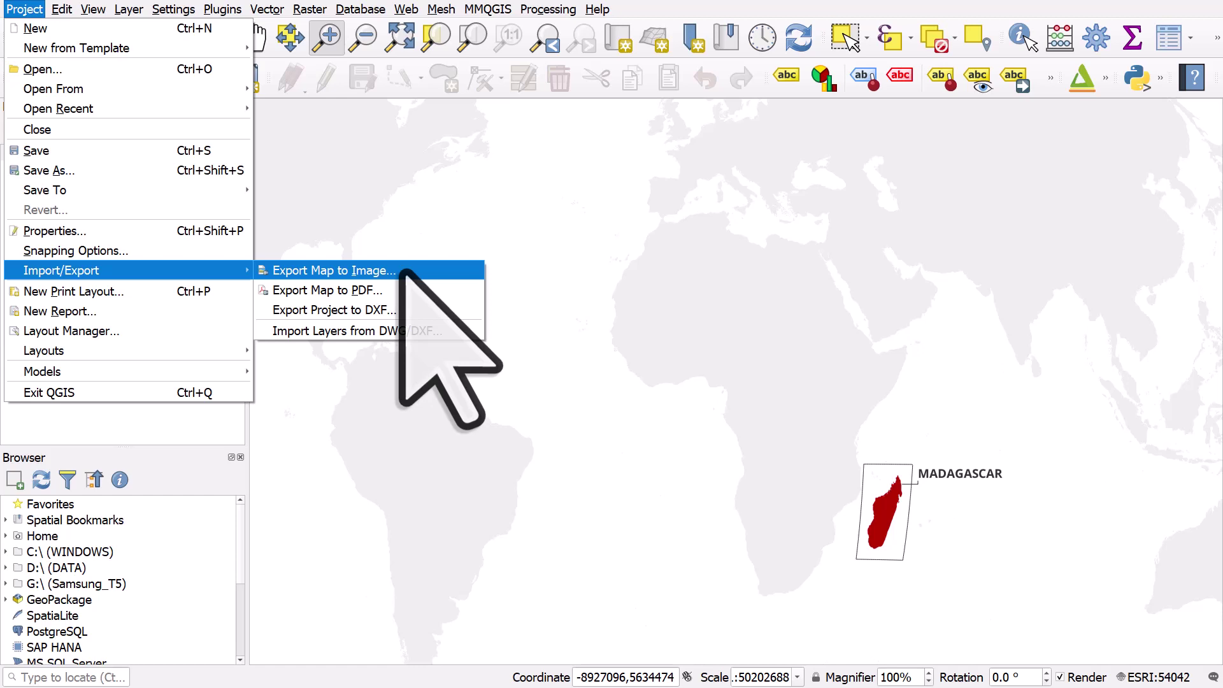
key(Down)
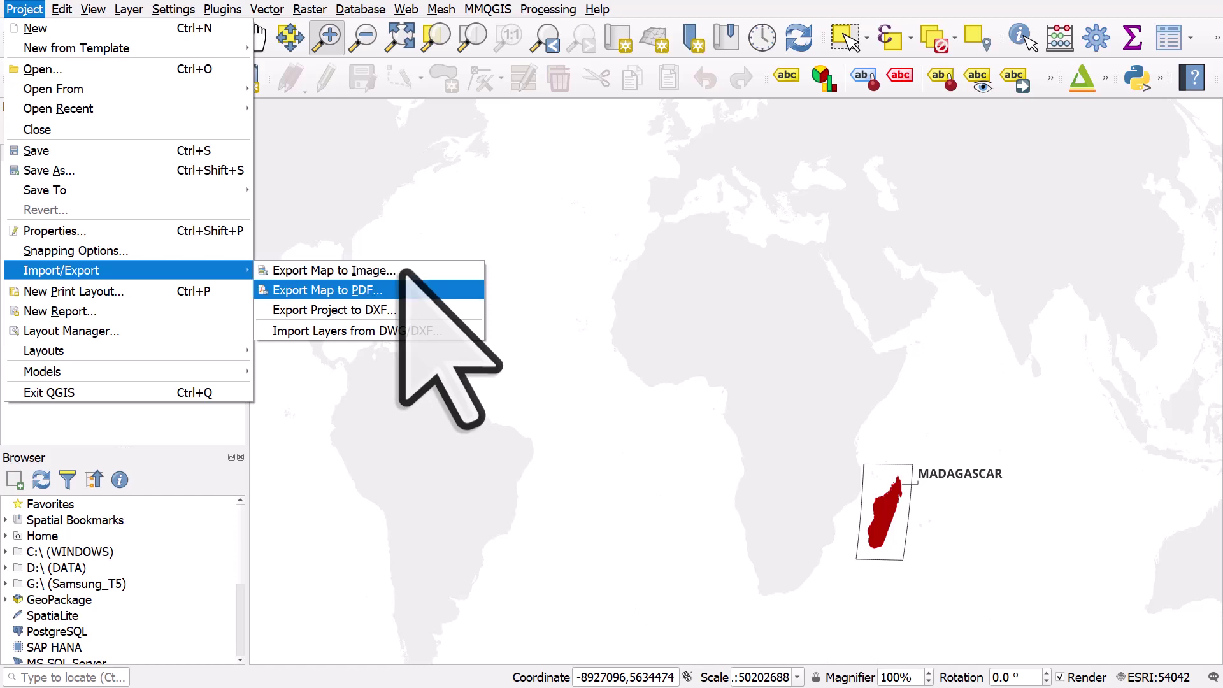